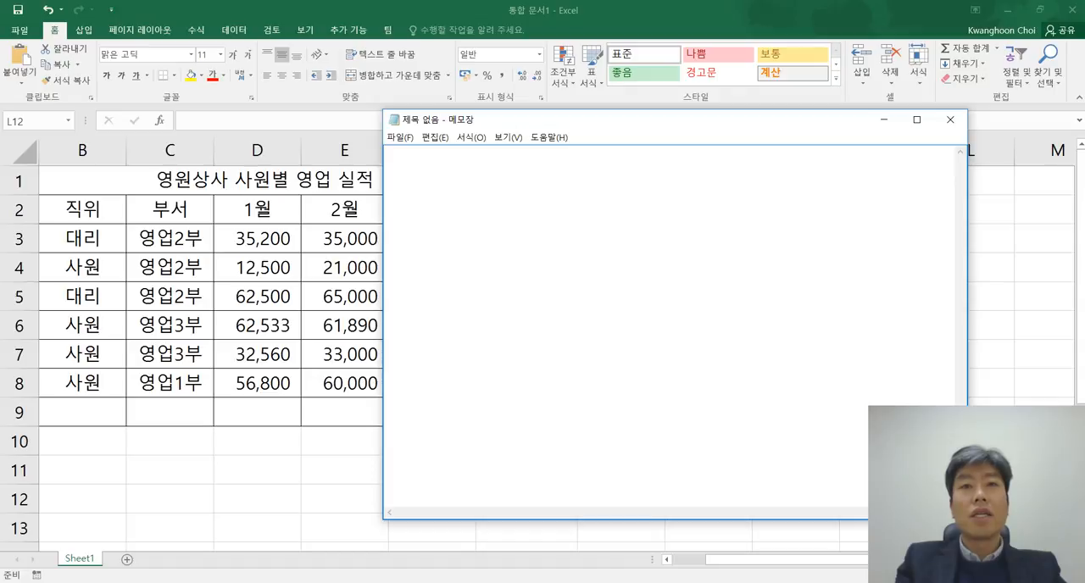
Step: Write the headings "상대 주소" and "절대 주소" on separate lines of the empty note
text(상대 )
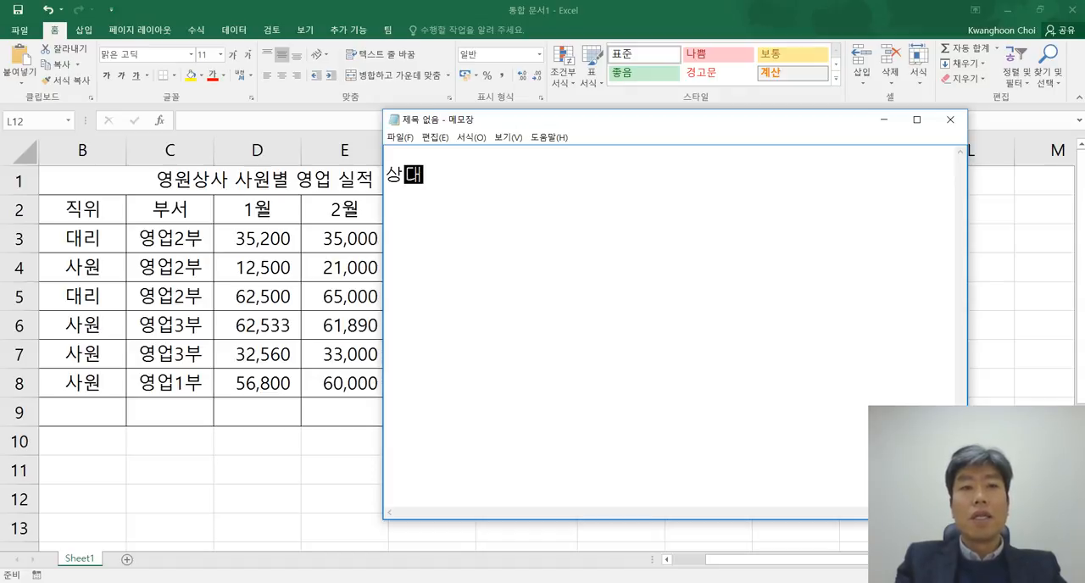
text(주소)
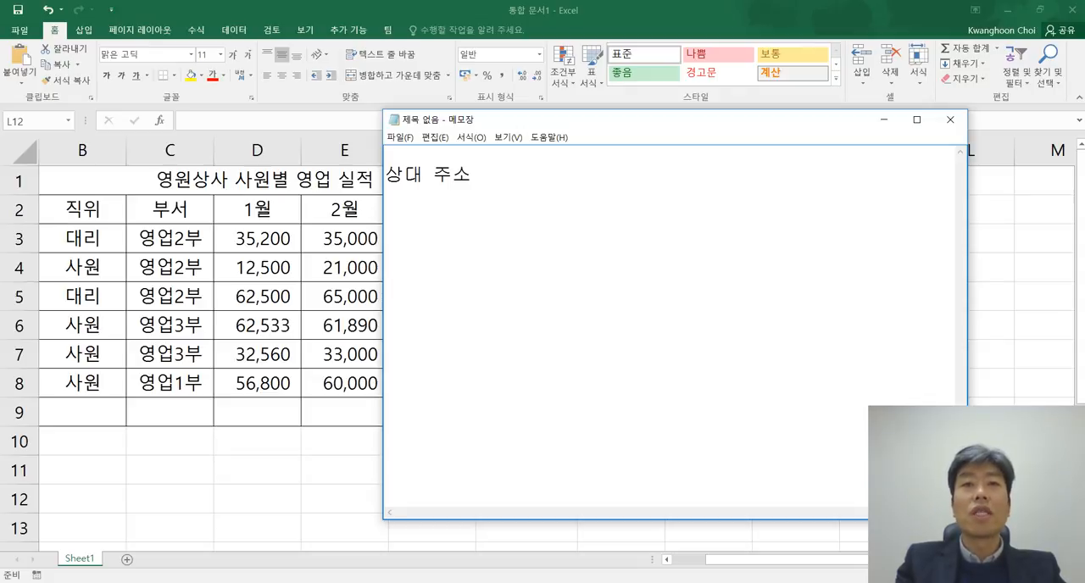
key(Return)
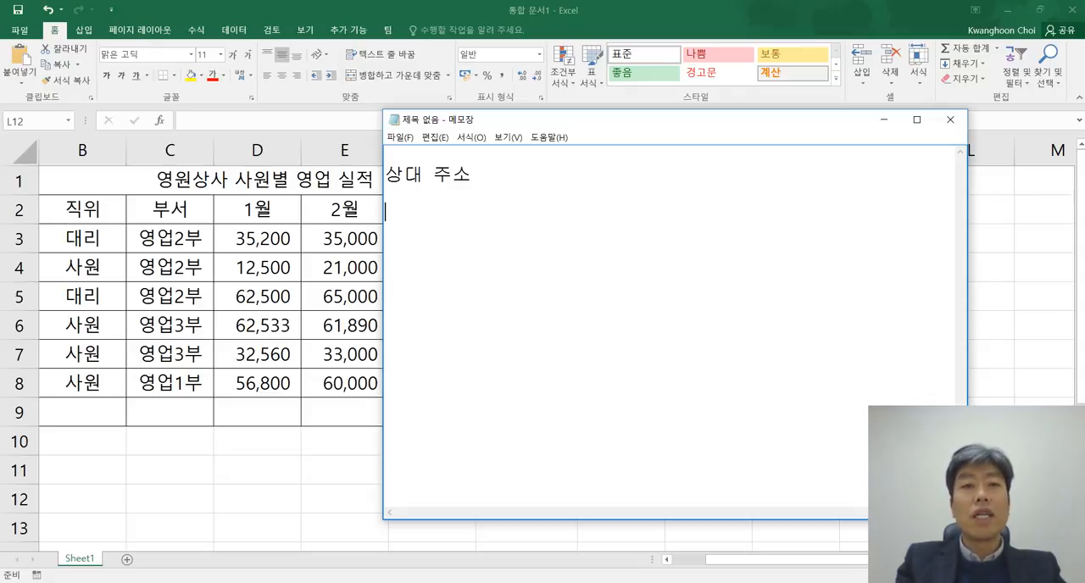
text(절대 주소)
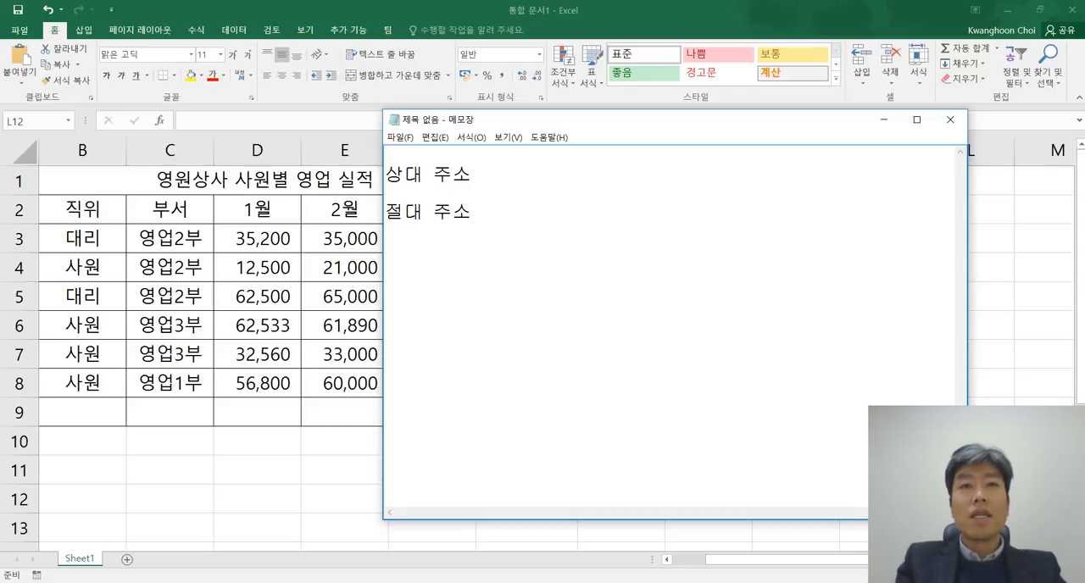
Step: Add the heading "혼합 주소 (상대/절대)" under "절대 주소" and remove the extra blank line above it
text(혼합ㅈ)
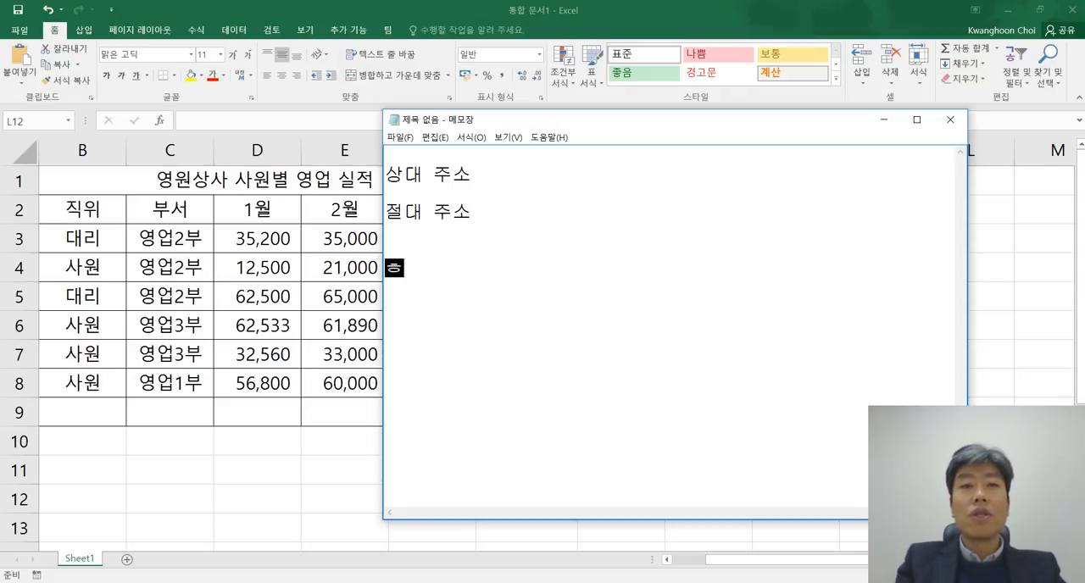
key(BackSpace)
text(주소 (상)
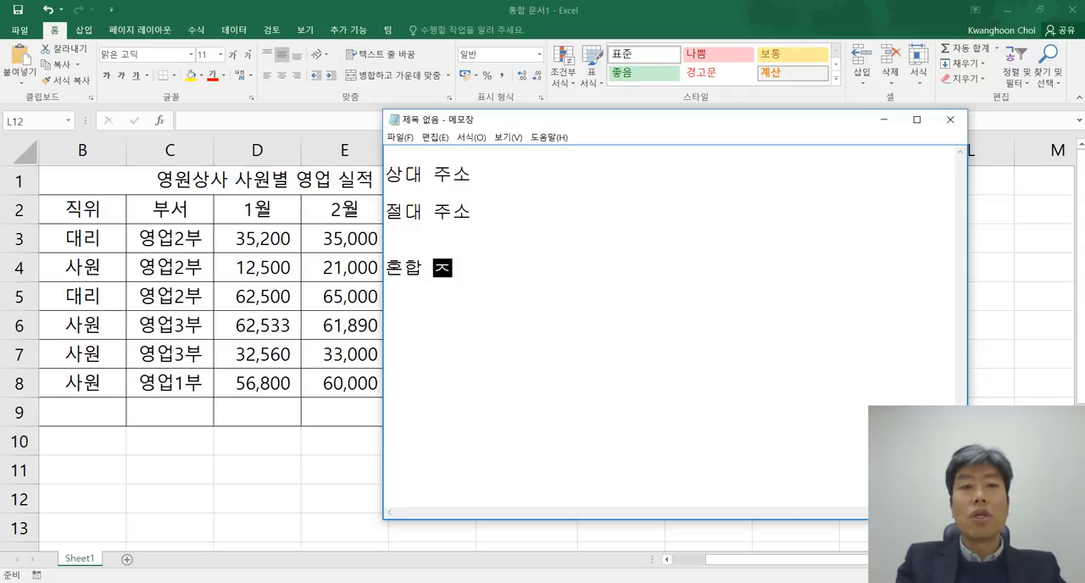
text(대/절대)
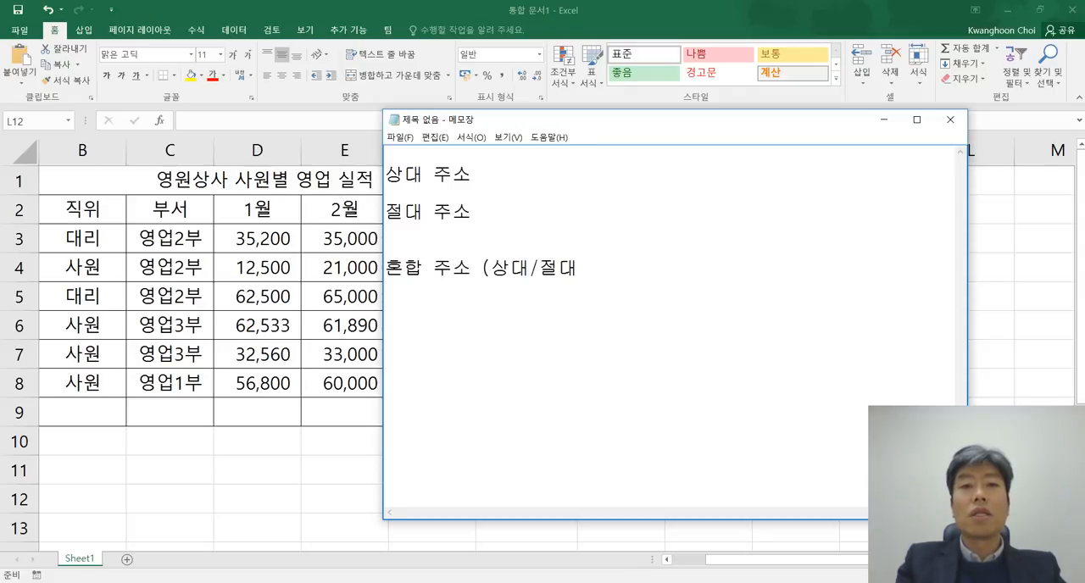
text())
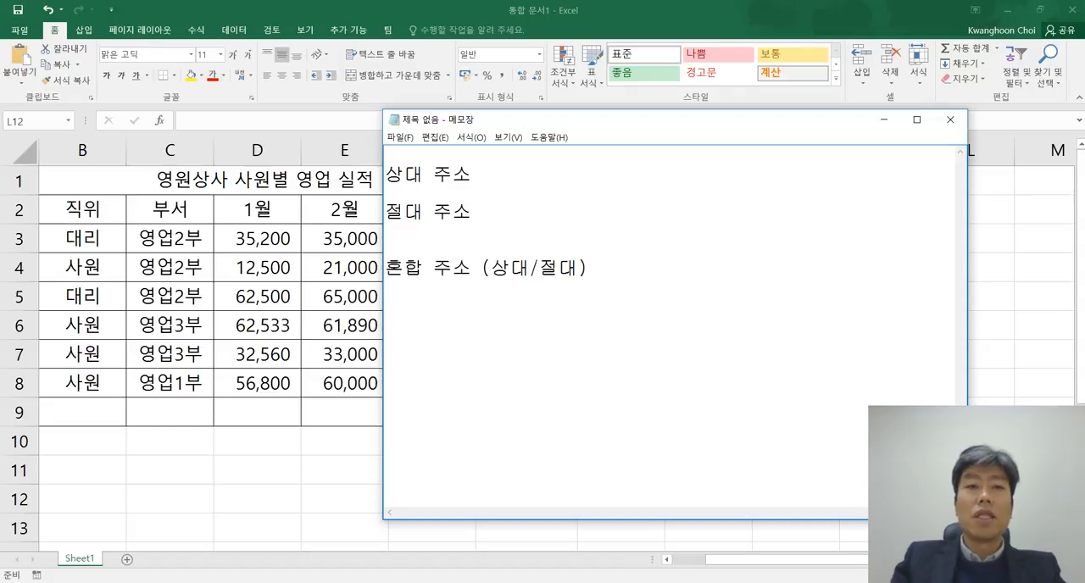
key(Up)
key(BackSpace)
key(Down)
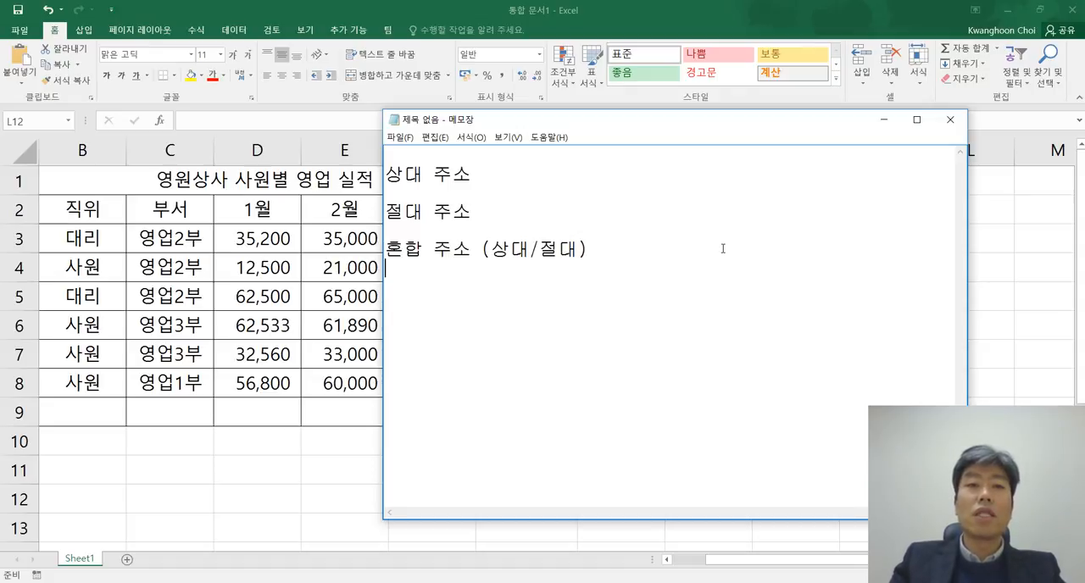
key(Return)
Step: Add the example line "예) B7" under the "상대 주소" heading
click(539, 175)
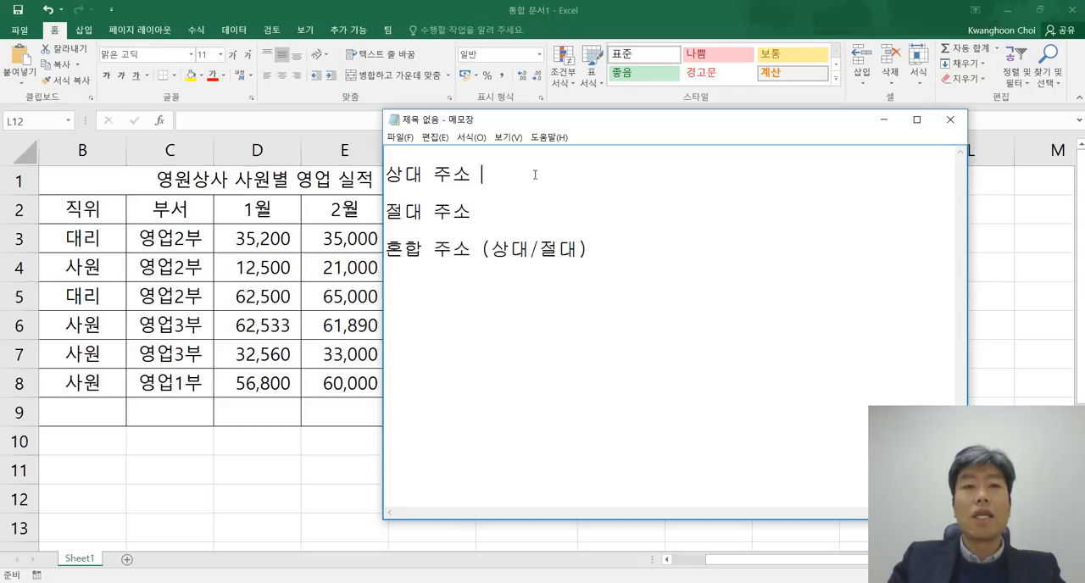
key(Return)
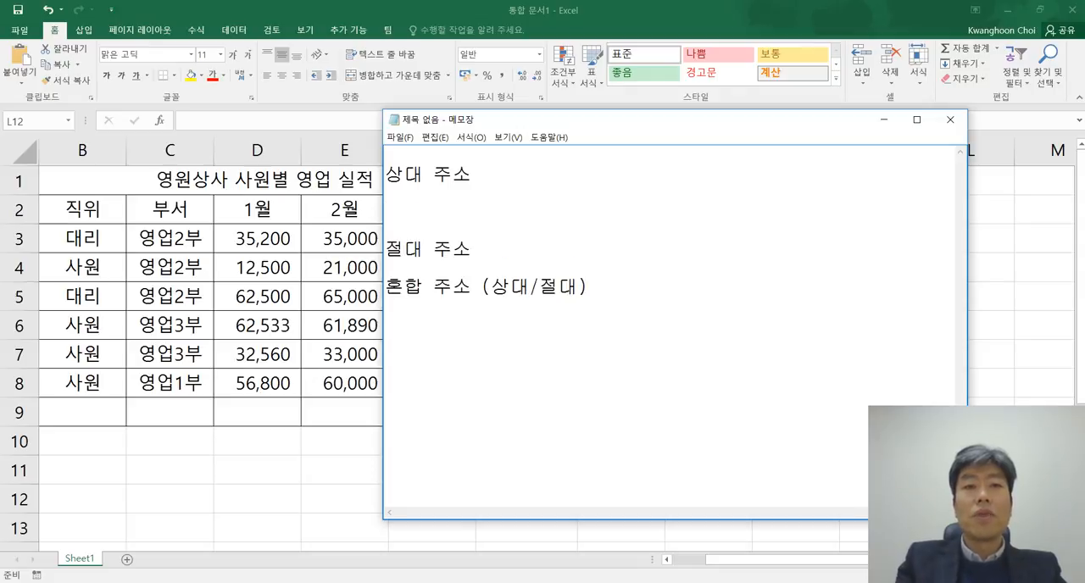
text(B7)
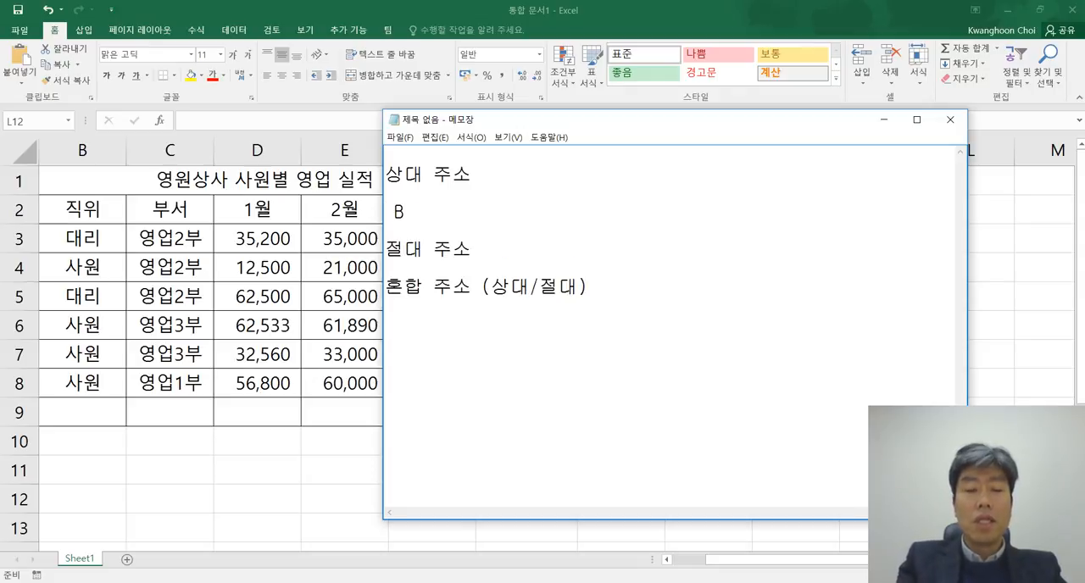
key(Left)
key(Left)
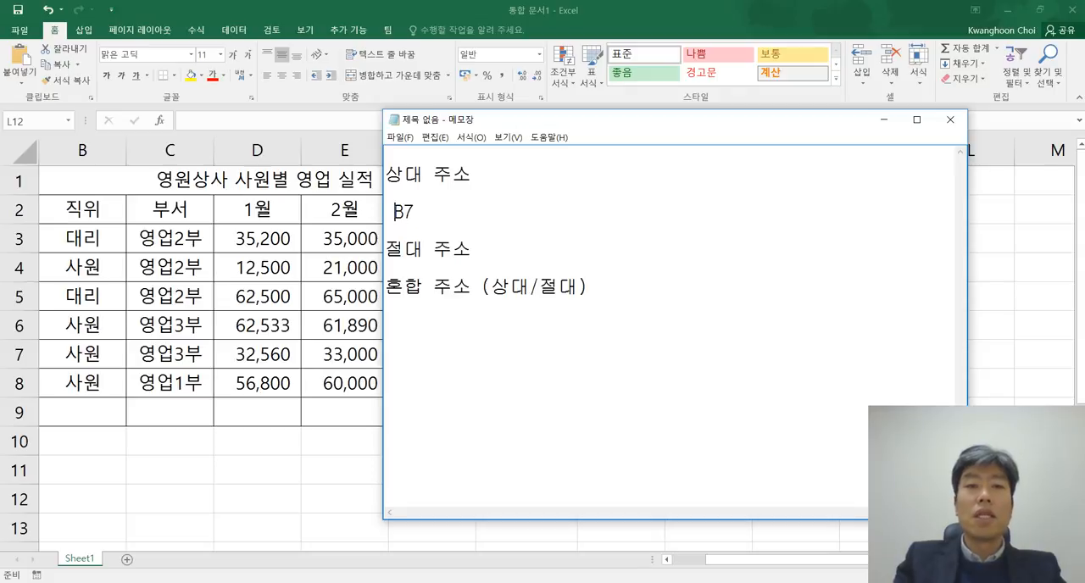
text(ㅔ)
key(BackSpace)
text(예))
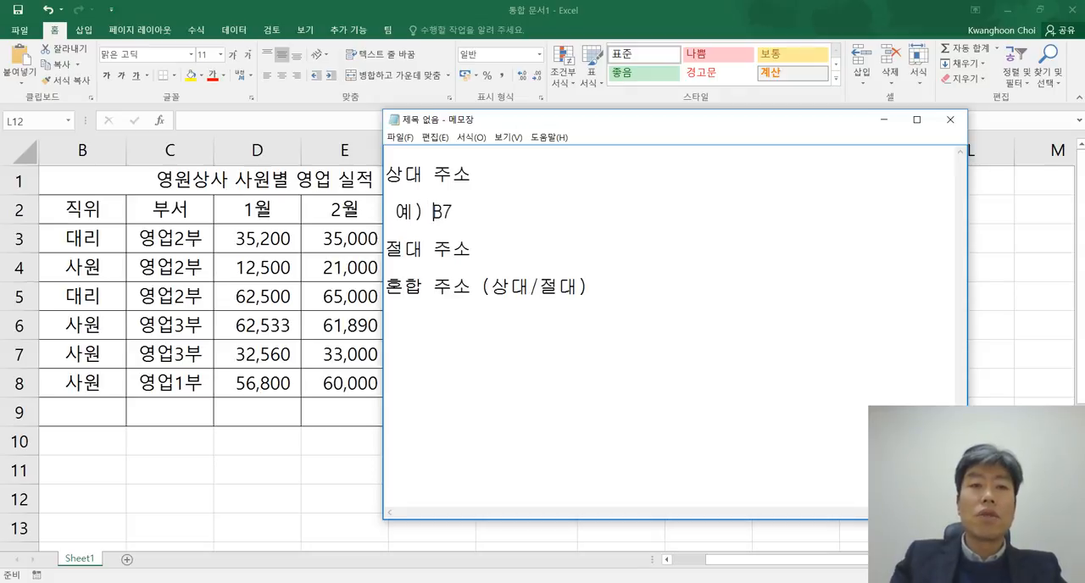
Step: Add the example line "예) $B$7" under the "절대 주소" heading
key(Down)
key(Down)
key(Down)
key(Return)
text(ㅇ)
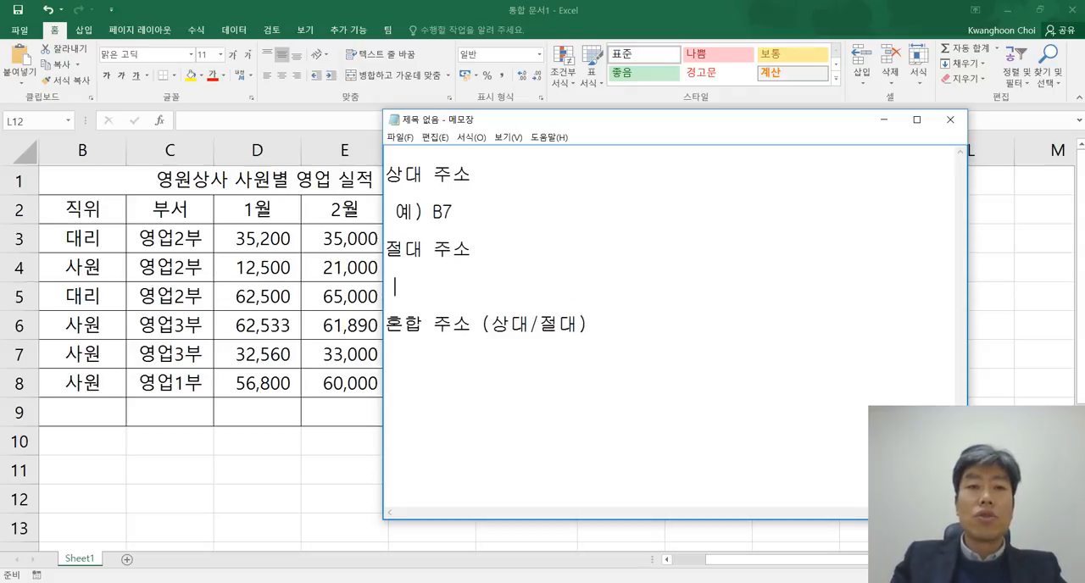
text(ㅖ) )
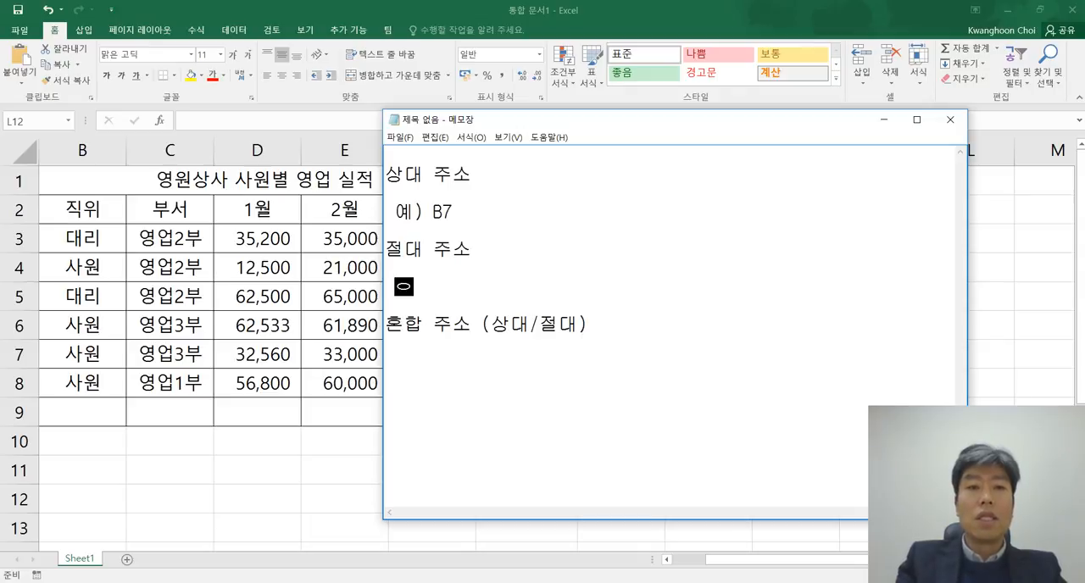
text($)
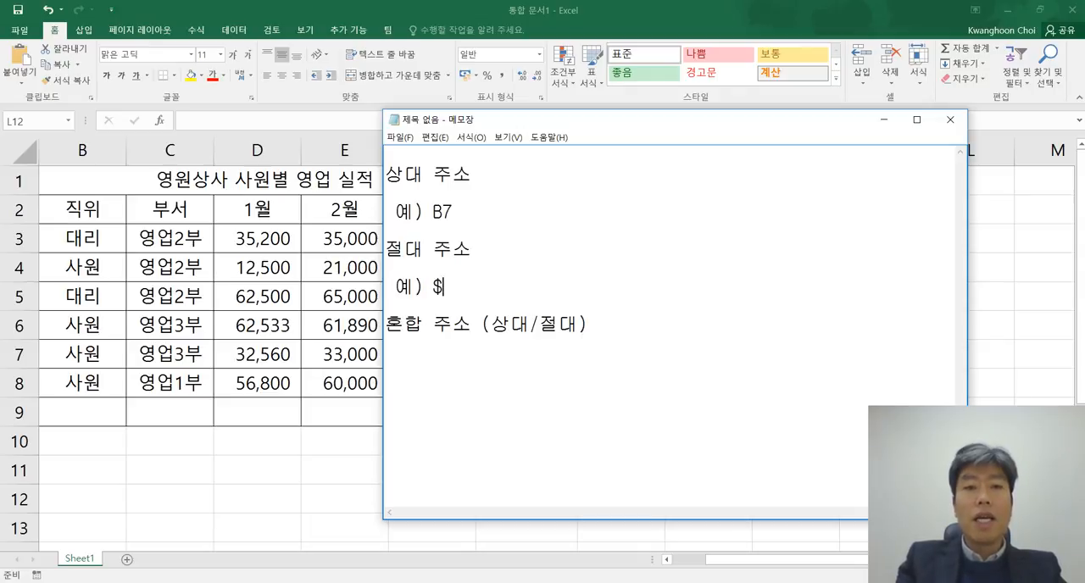
text(B$7)
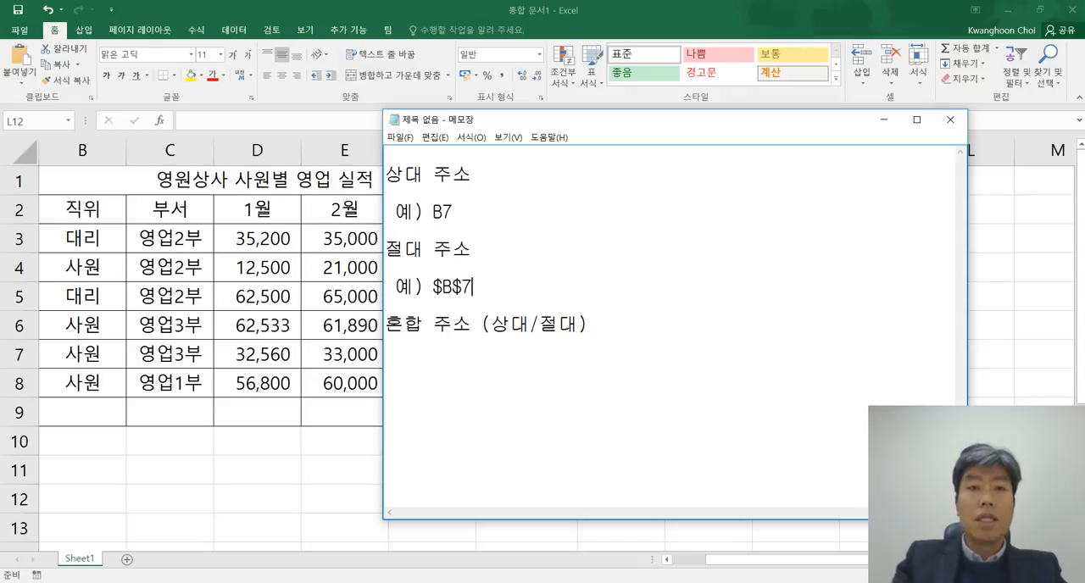
Step: Add the example line "예) $B7, B$7" under the "혼합 주소 (상대/절대)" heading
key(Return)
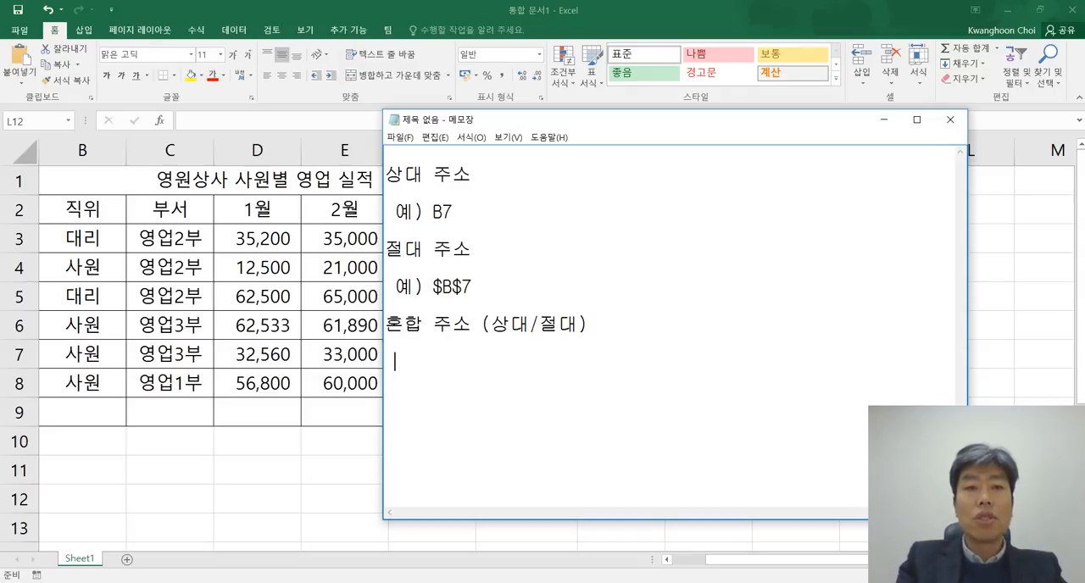
text(예) )
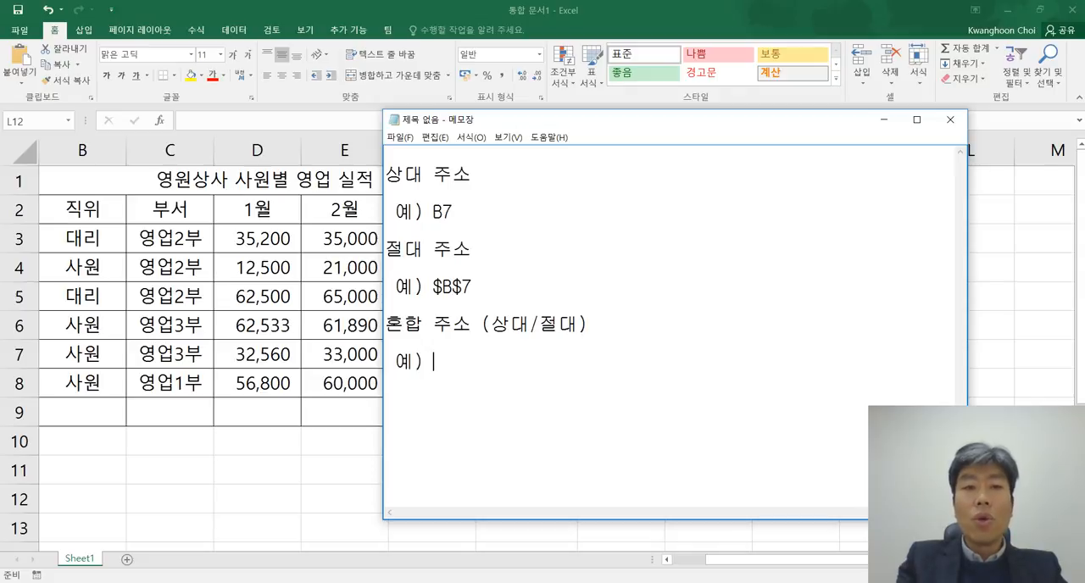
text($B7)
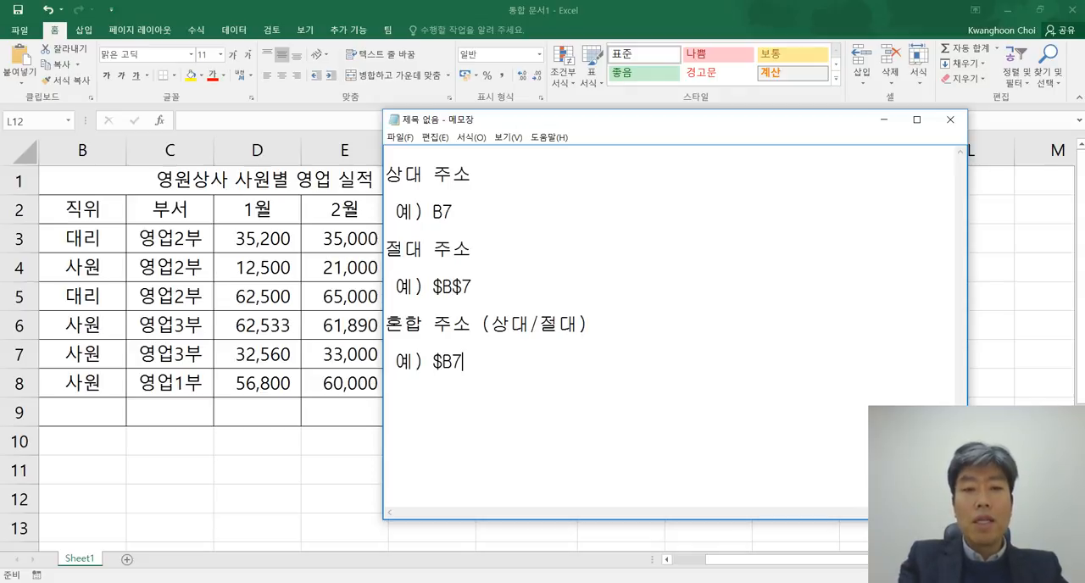
text(,)
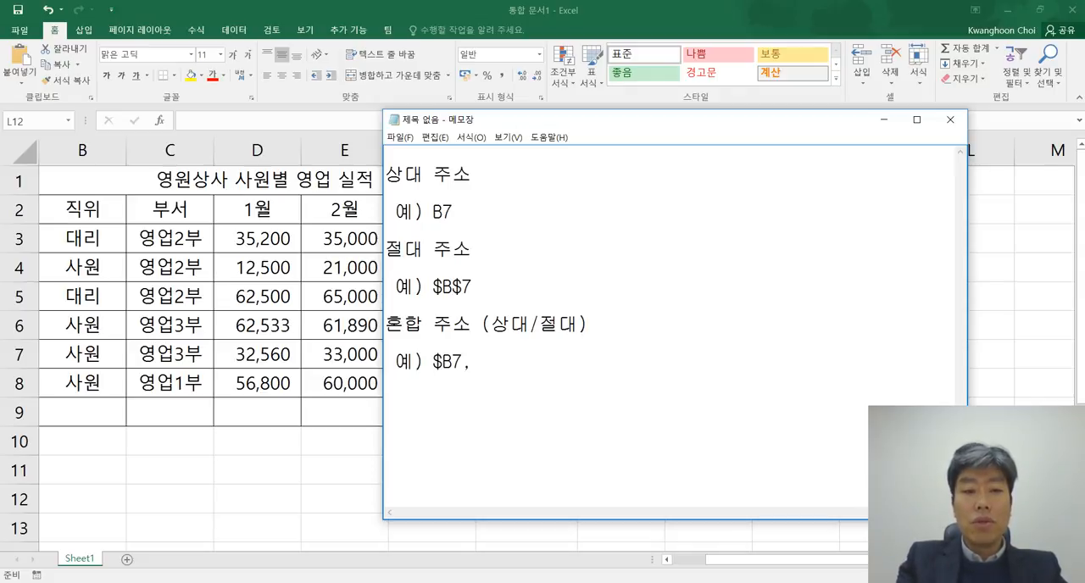
text( B$7)
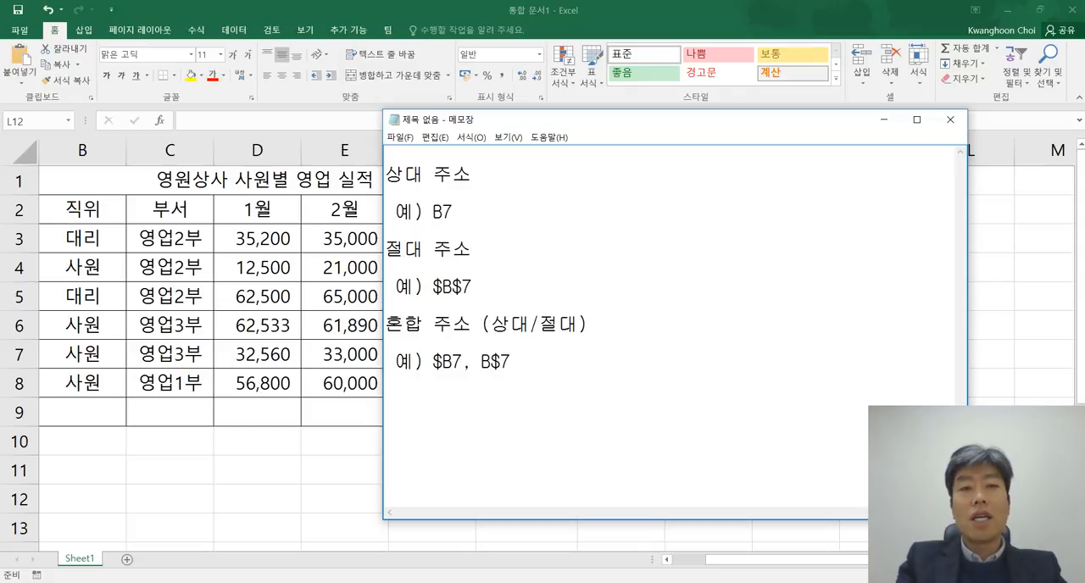
key(Return)
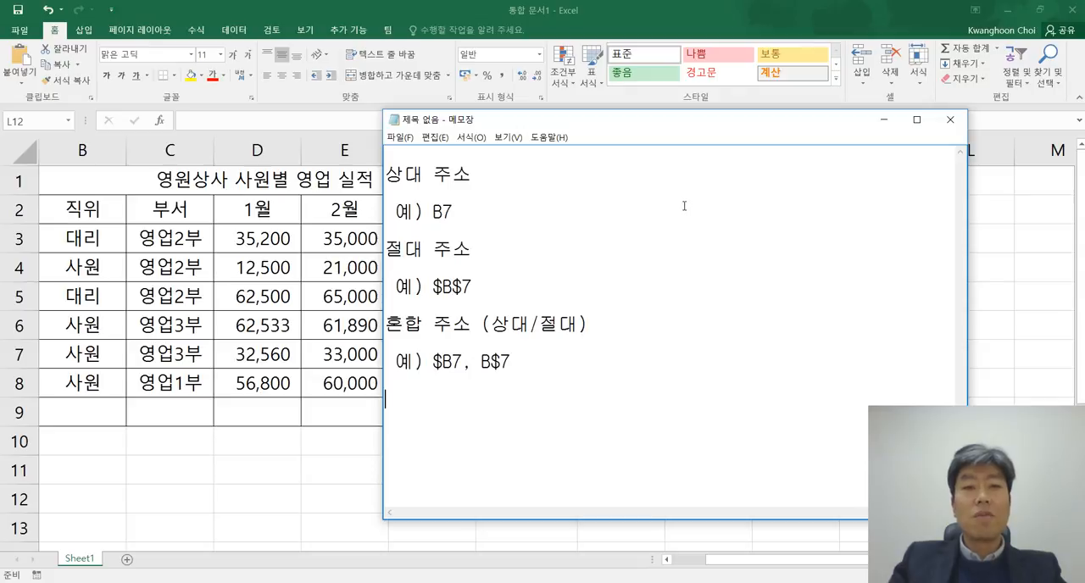
Step: Highlight the parts "$B" and "7" of the example $B7, and "$7" of the example B$7
drag(433, 362, 453, 362)
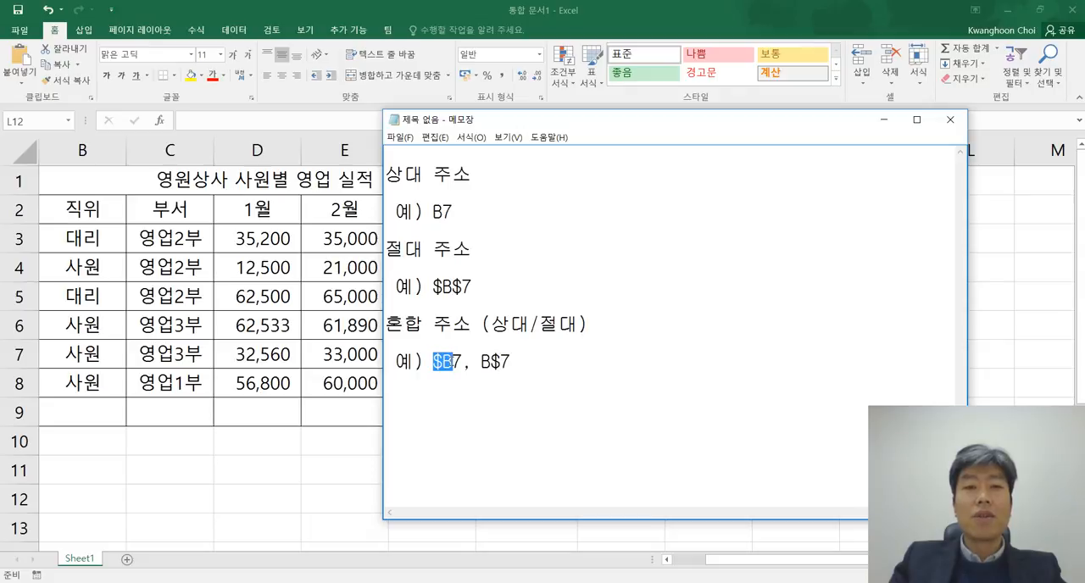
click(454, 362)
drag(455, 362, 464, 362)
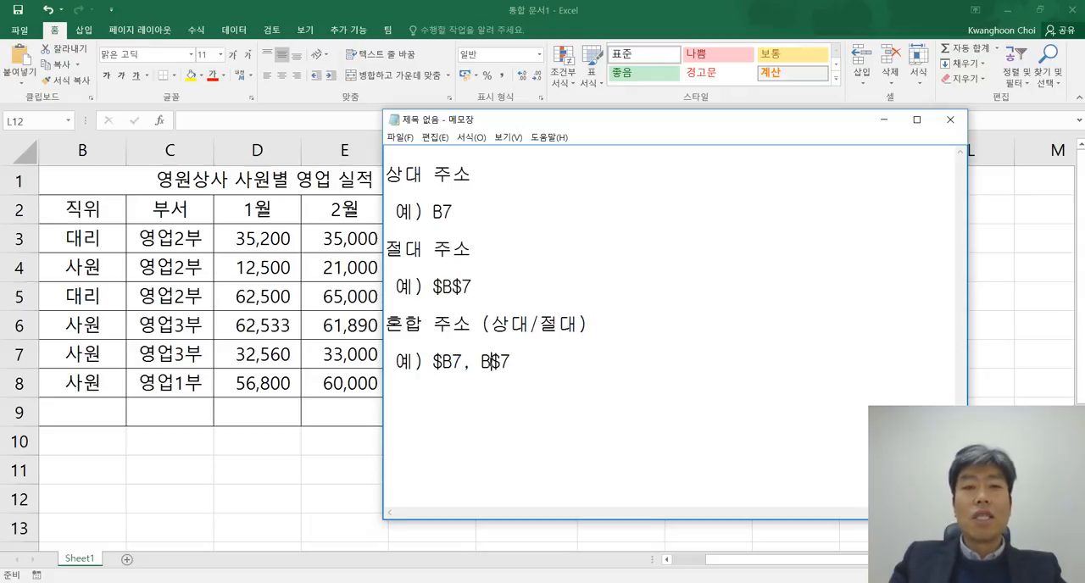
mouse_move(492, 362)
mouse_down()
mouse_move(481, 362)
mouse_move(511, 362)
mouse_up()
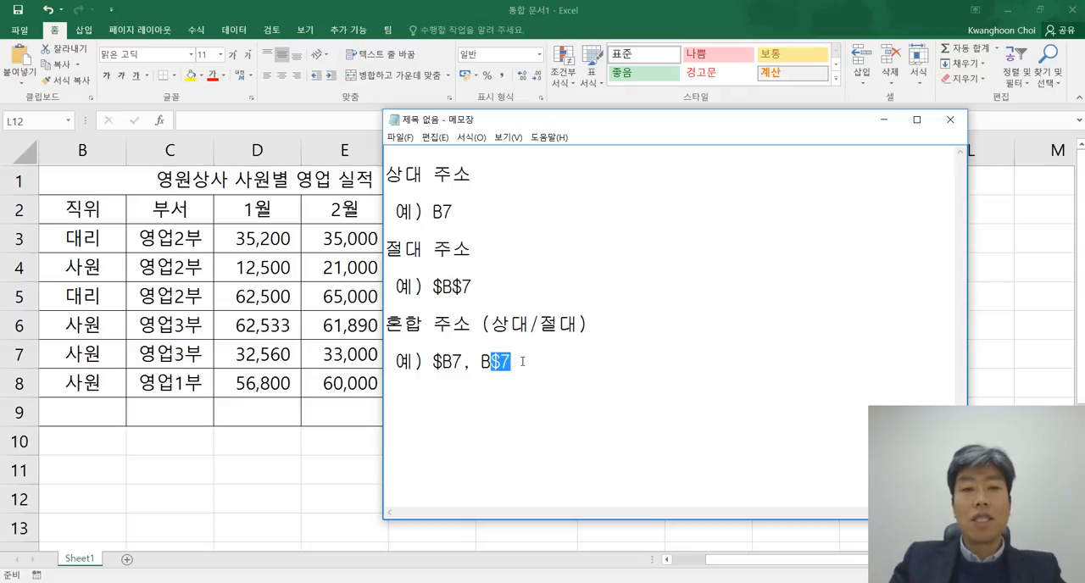
click(519, 362)
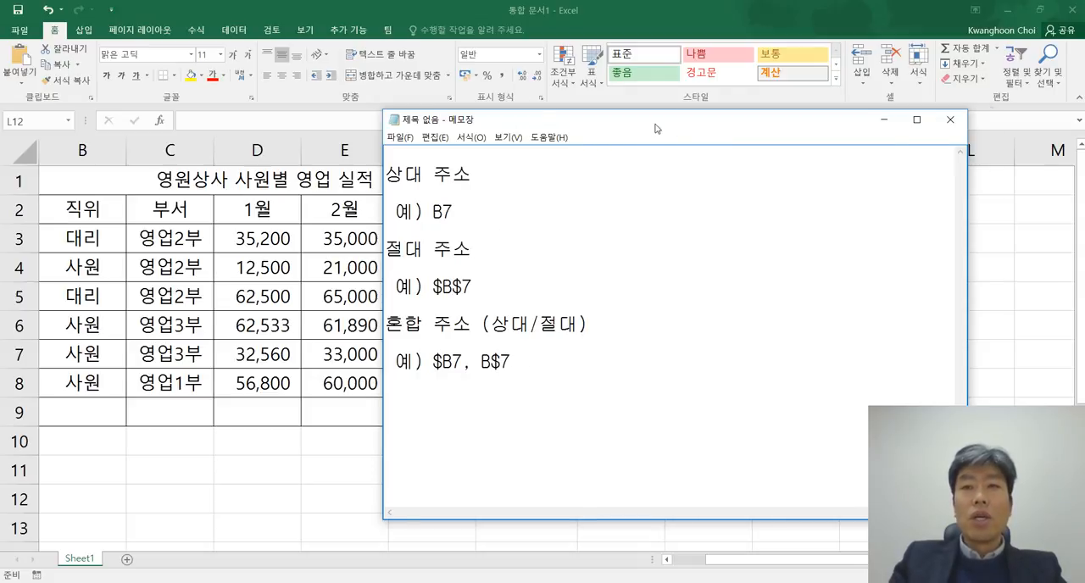
Step: Move the note window off the 2월 column and highlight the relative address notes, then the absolute and mixed address notes
drag(654, 125, 717, 83)
drag(516, 166, 494, 166)
click(532, 167)
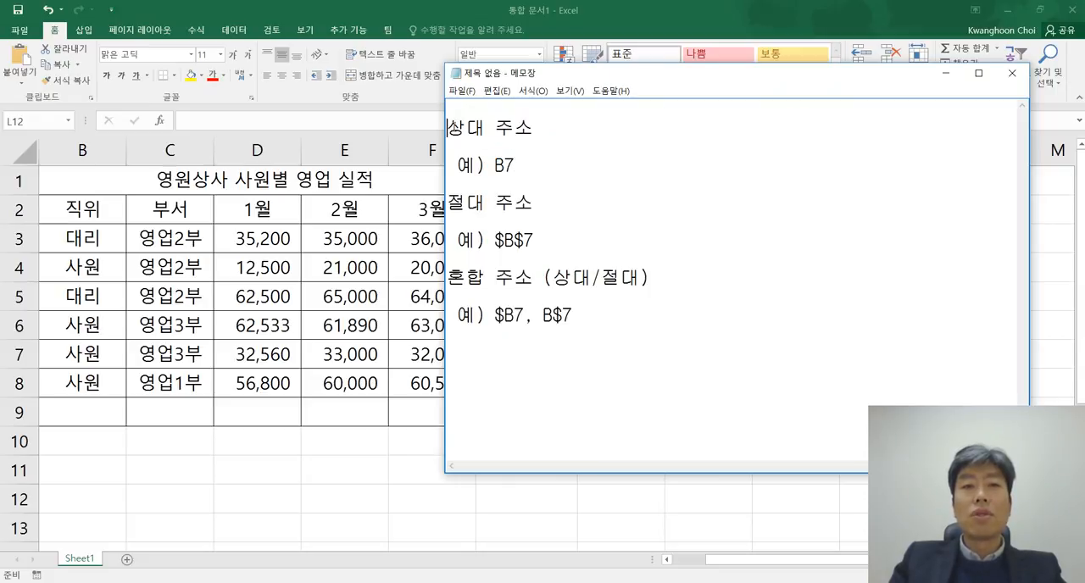
drag(449, 126, 536, 165)
click(538, 168)
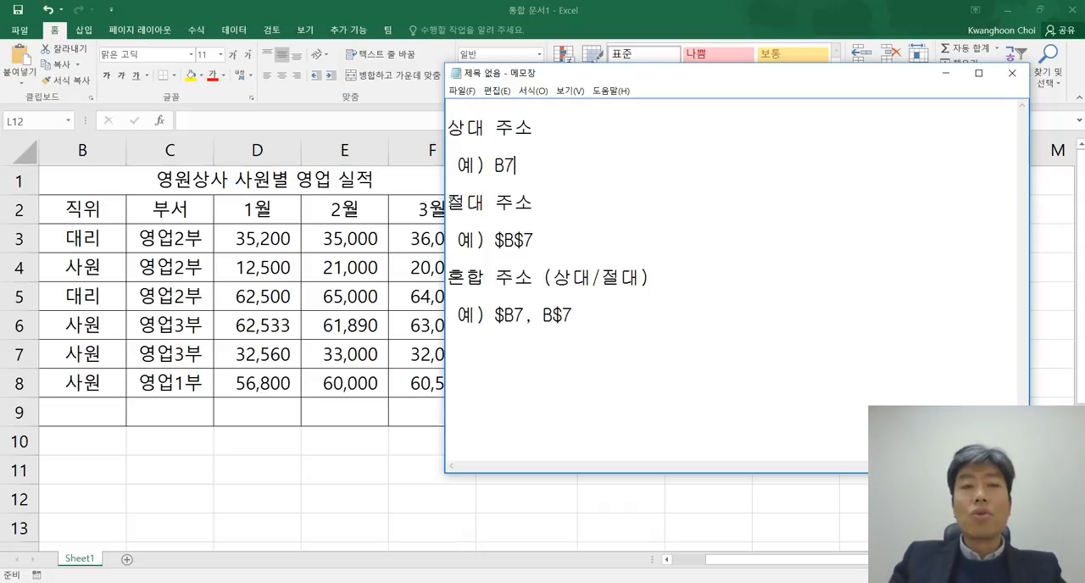
drag(449, 202, 588, 316)
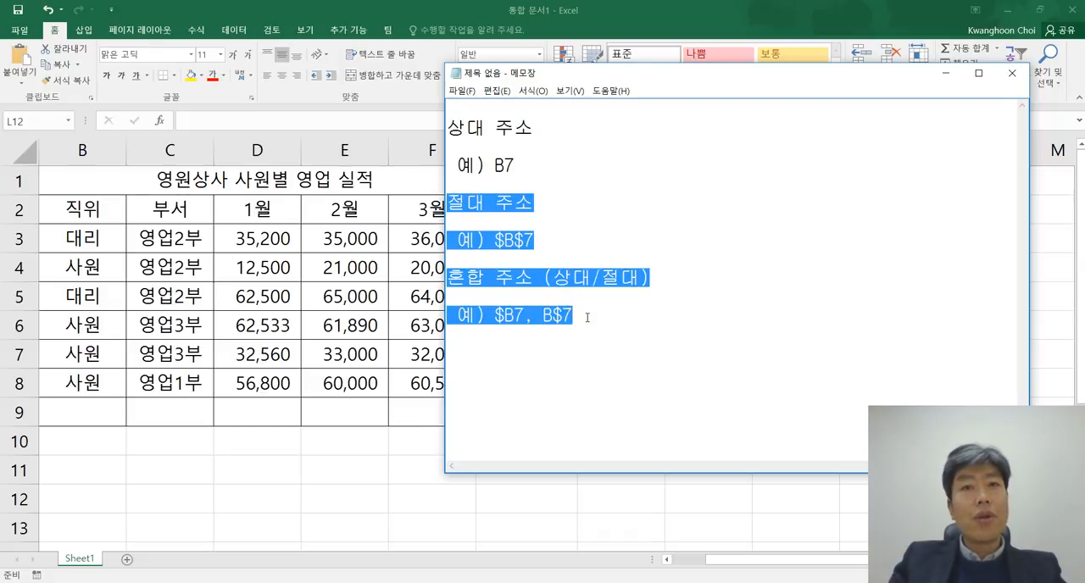
click(594, 335)
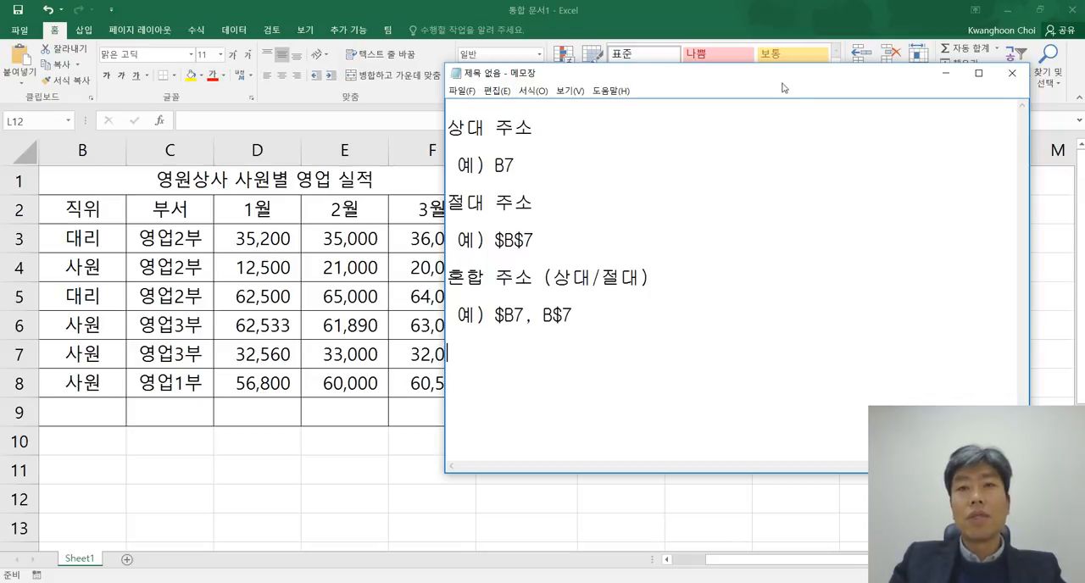
Step: Reposition the note window to uncover the 3월 column, then switch to the Excel sales worksheet
drag(783, 76, 804, 115)
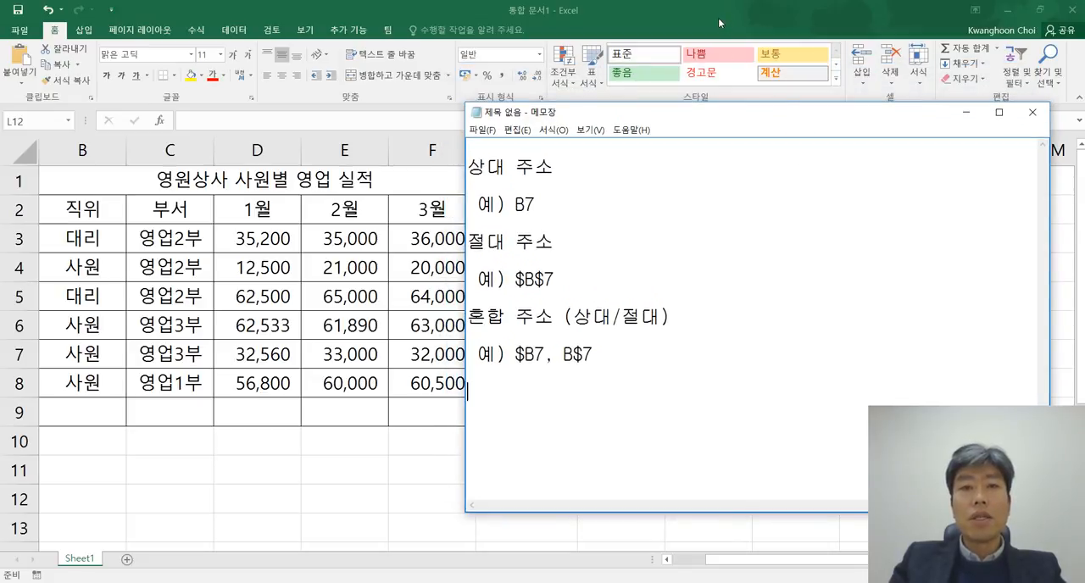
drag(535, 212, 468, 166)
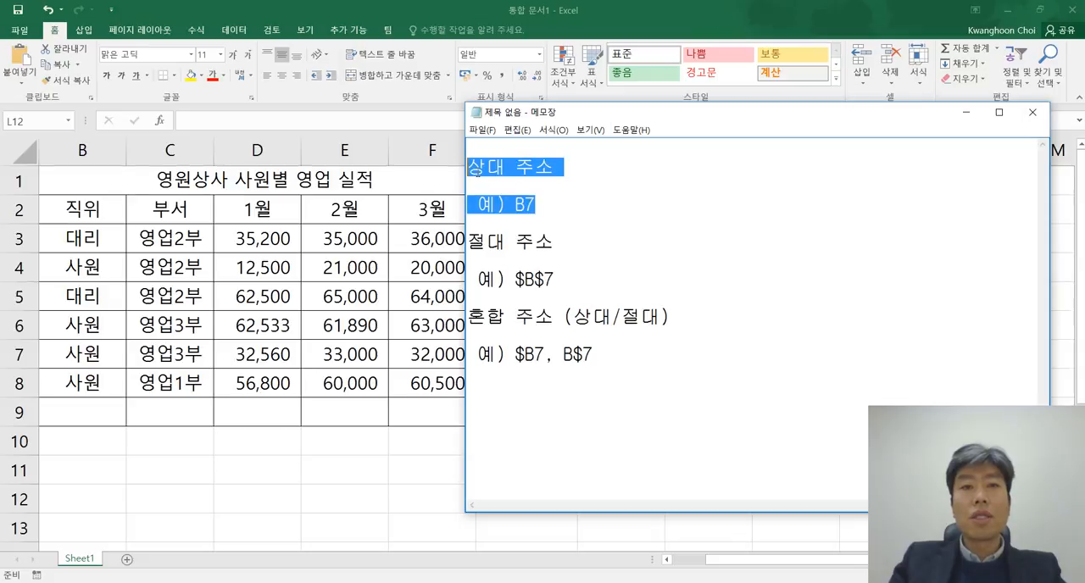
click(583, 205)
click(730, 15)
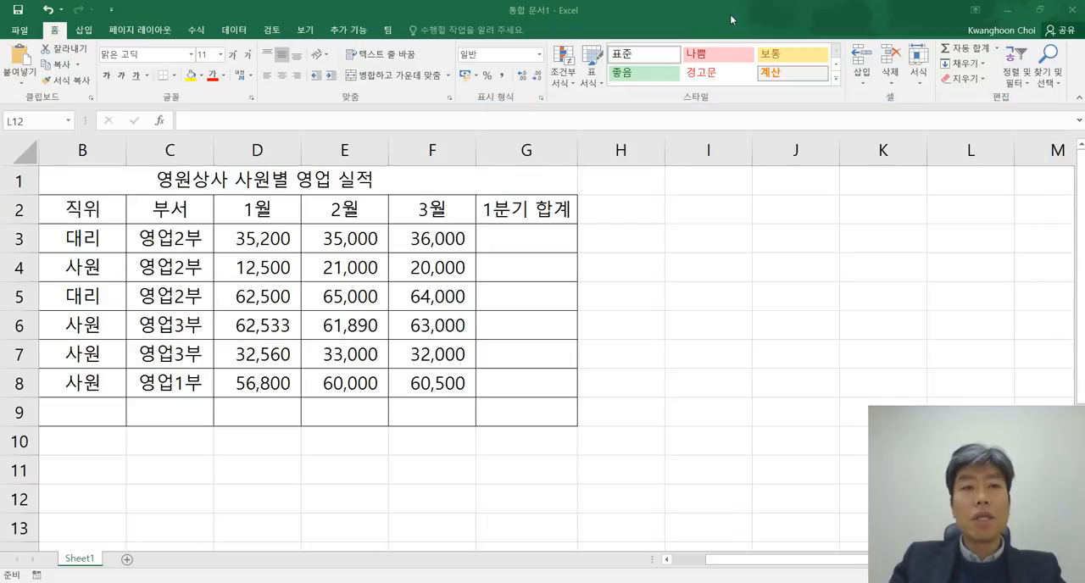
Step: Highlight the sales table, bring column A into view, and mark the 이름, 직위 and 부서 columns in A2:C9
drag(90, 182, 462, 391)
click(670, 373)
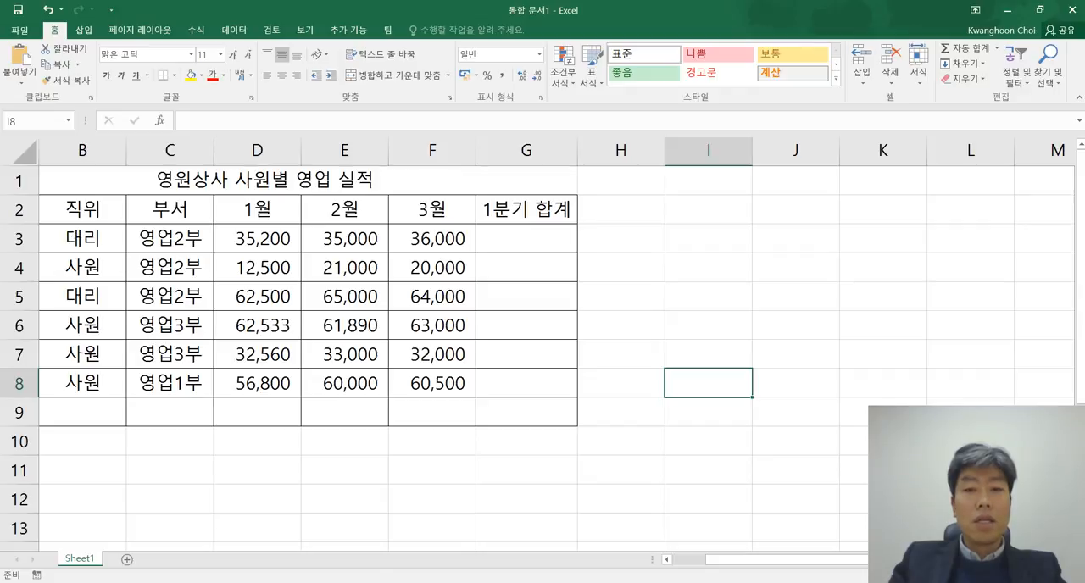
click(666, 559)
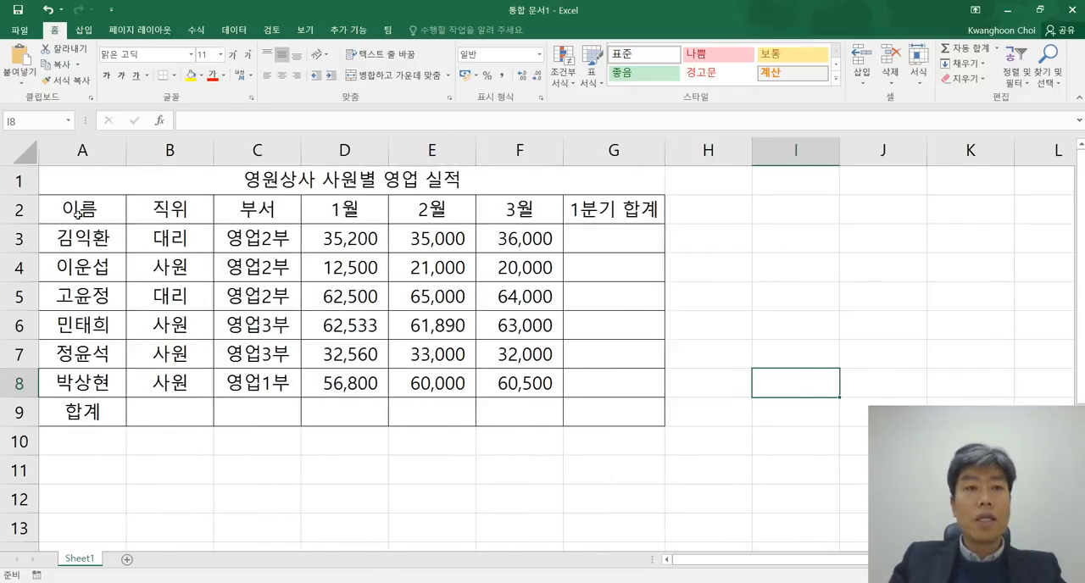
drag(77, 213, 242, 411)
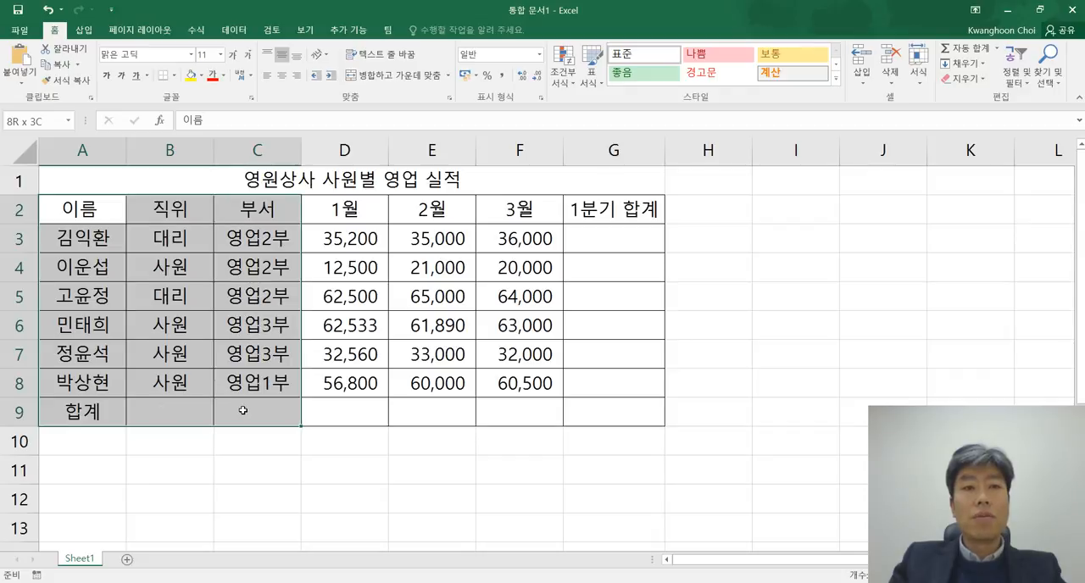
Step: Highlight the first employee's monthly sales D3:F3 and full row A3:G3, then the table from its title down to the 합계 row
drag(335, 241, 525, 245)
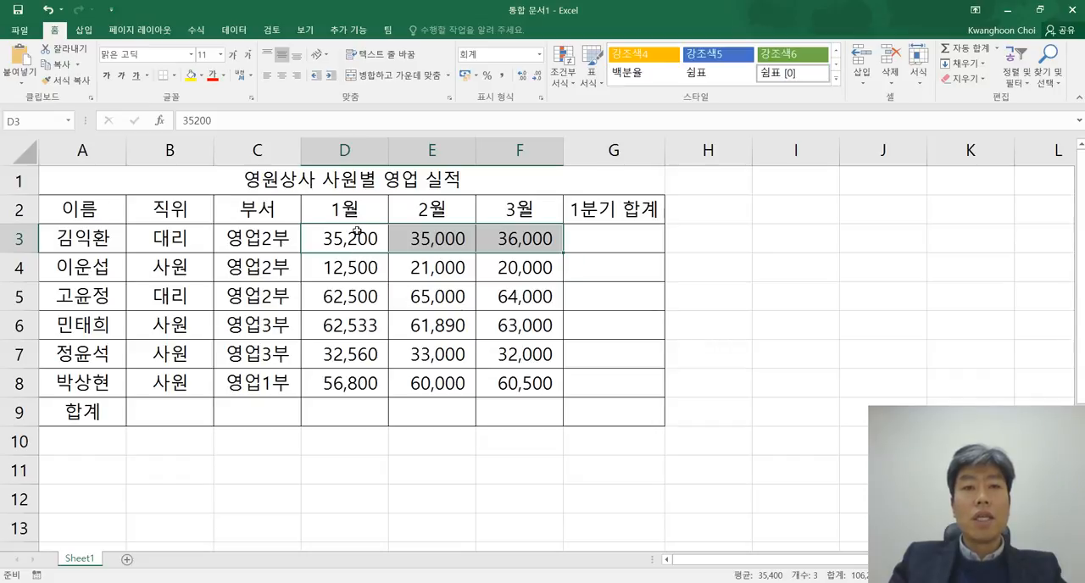
drag(88, 238, 633, 248)
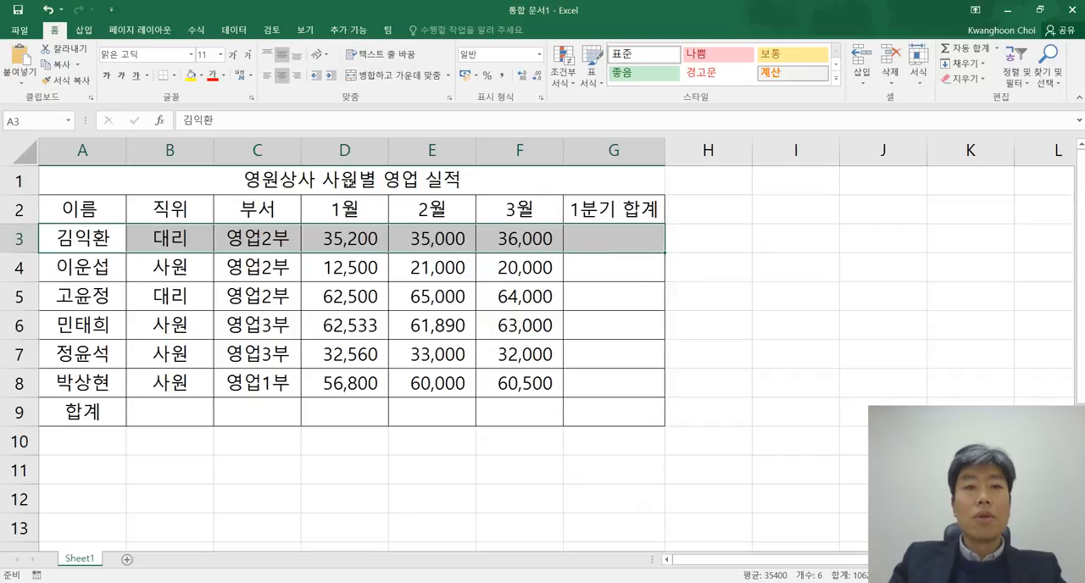
drag(349, 182, 349, 405)
click(454, 403)
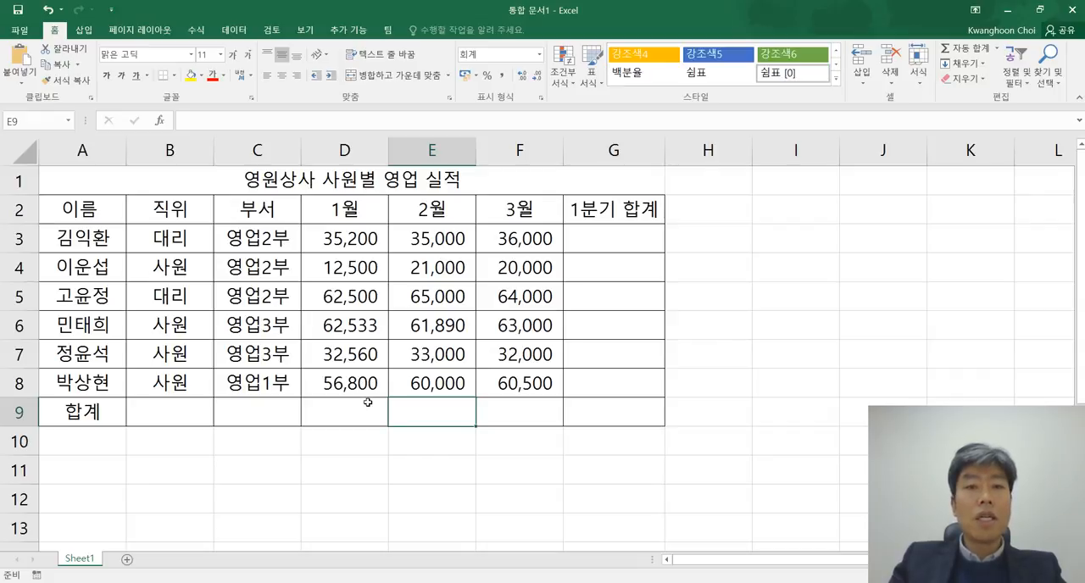
Step: Total the first employee's 1월 to 3월 sales in G3 with AutoSum over D3:F3
click(624, 241)
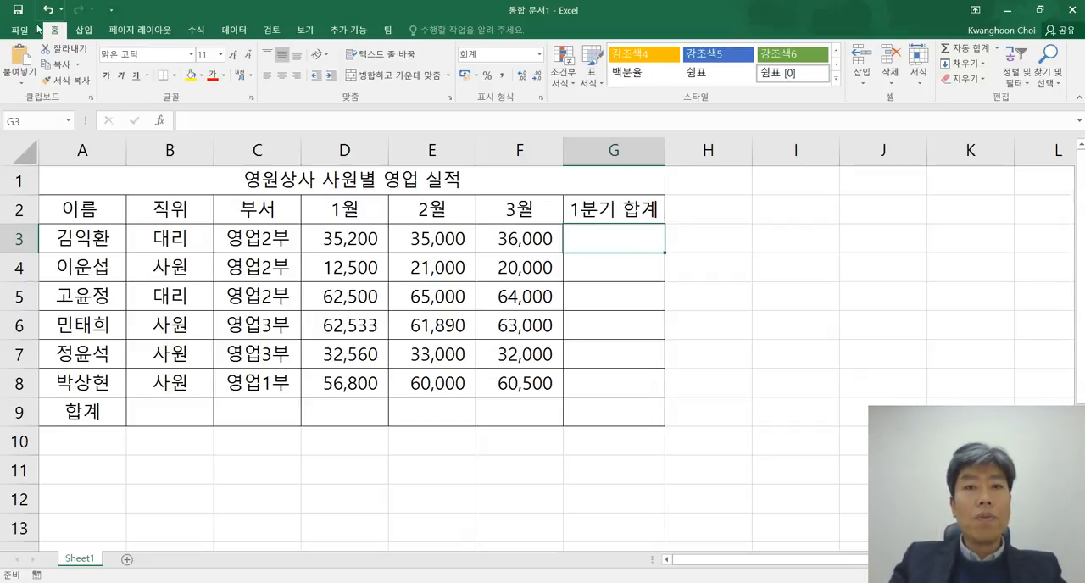
drag(353, 243, 508, 234)
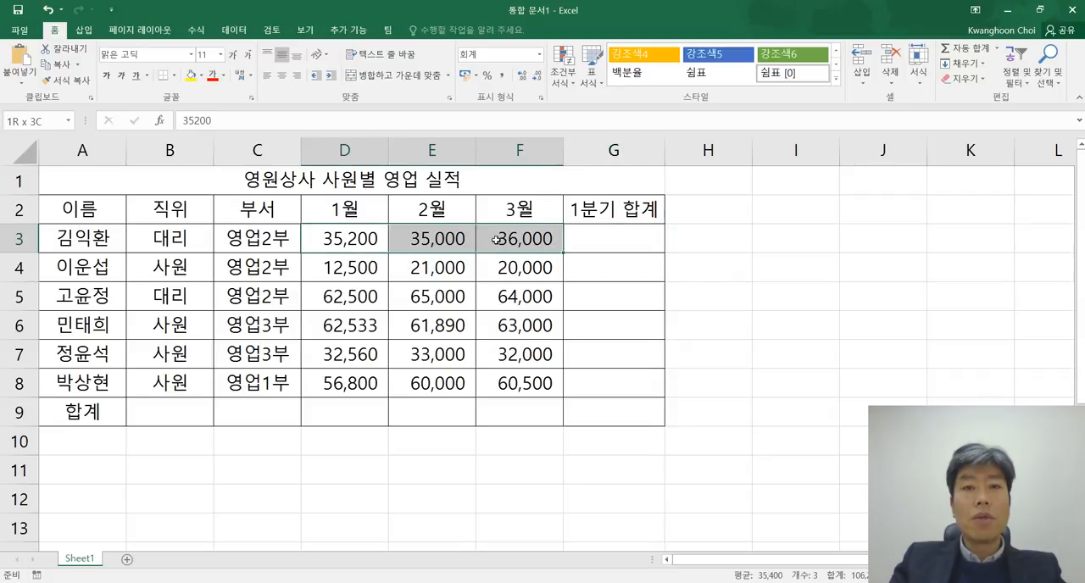
click(613, 239)
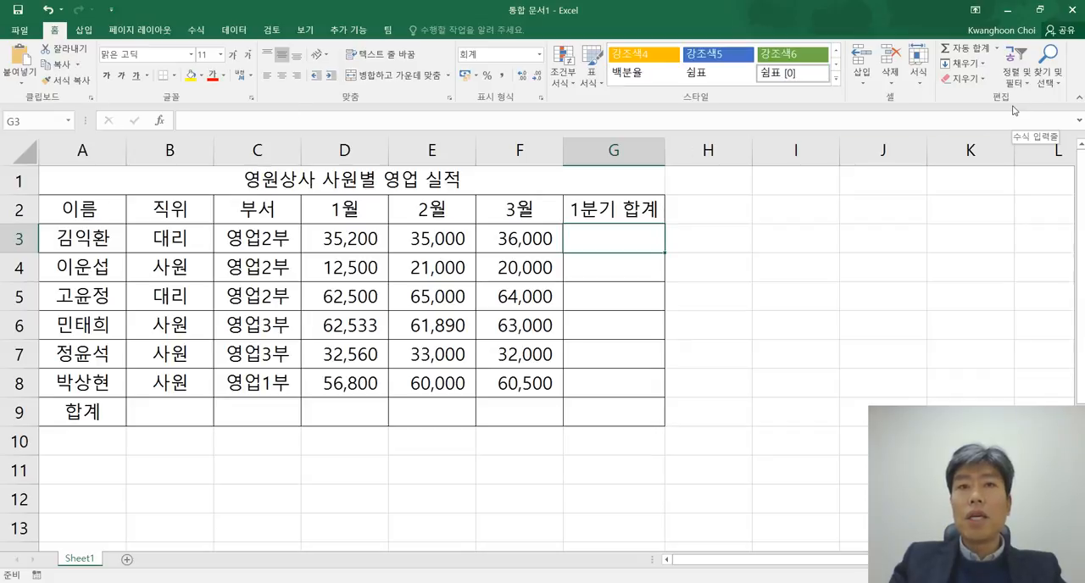
click(981, 51)
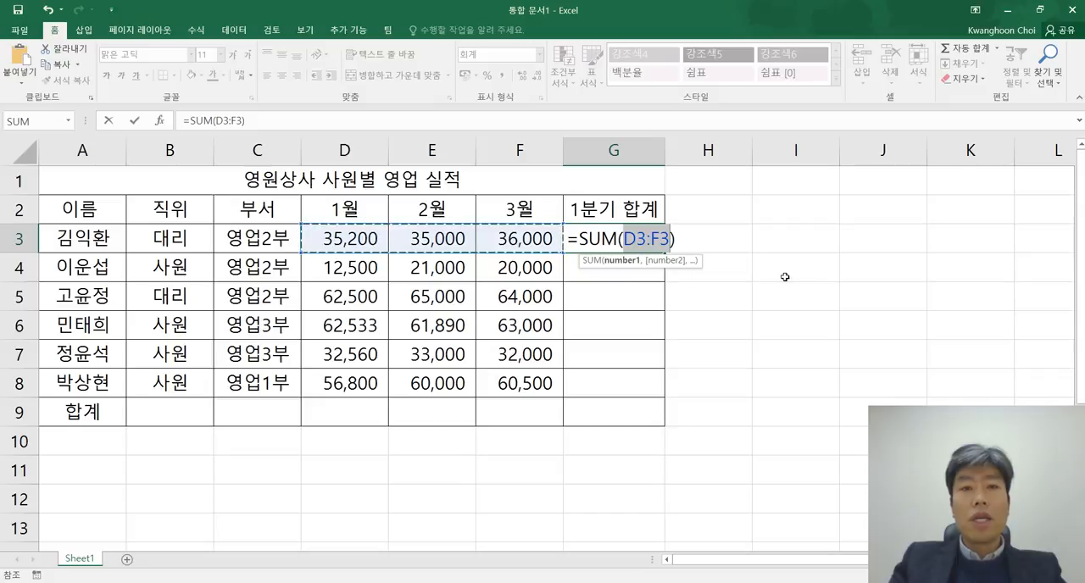
key(Return)
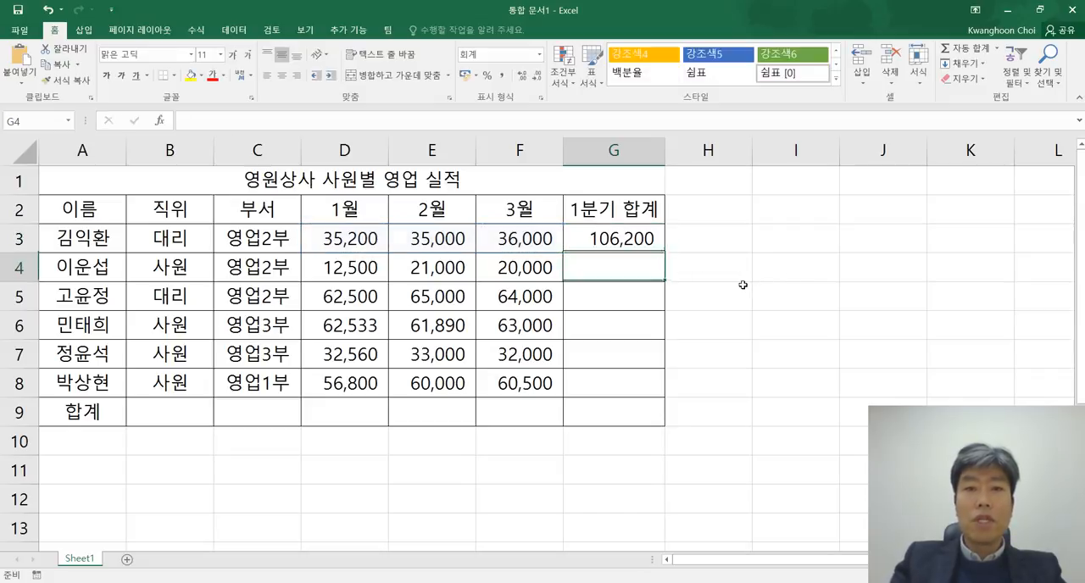
Step: Display the worksheet's formulas and examine the SUM formula in G3 together with its referenced cells D3 and F3
click(637, 235)
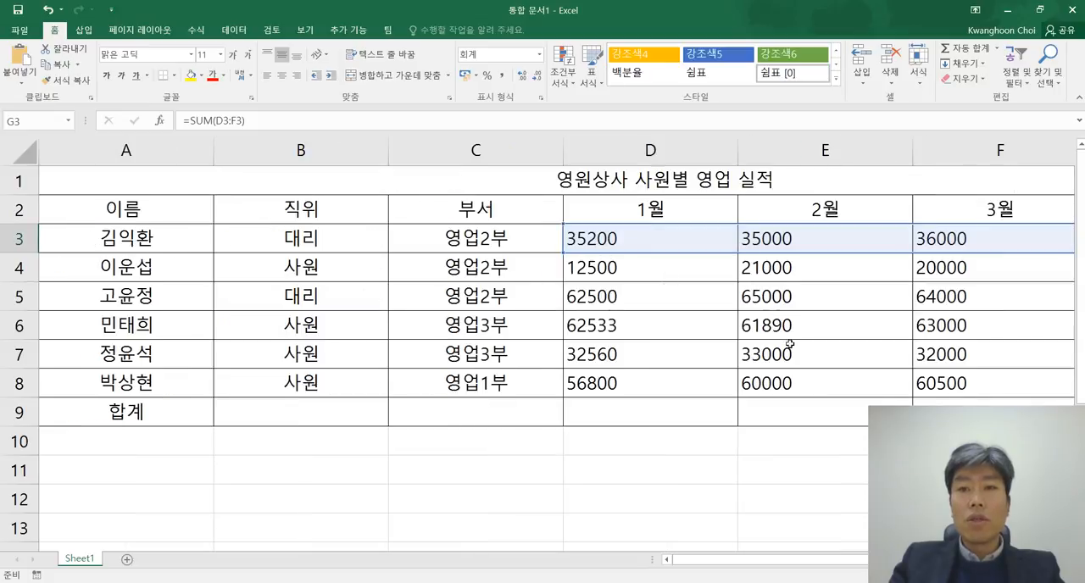
drag(750, 565, 897, 565)
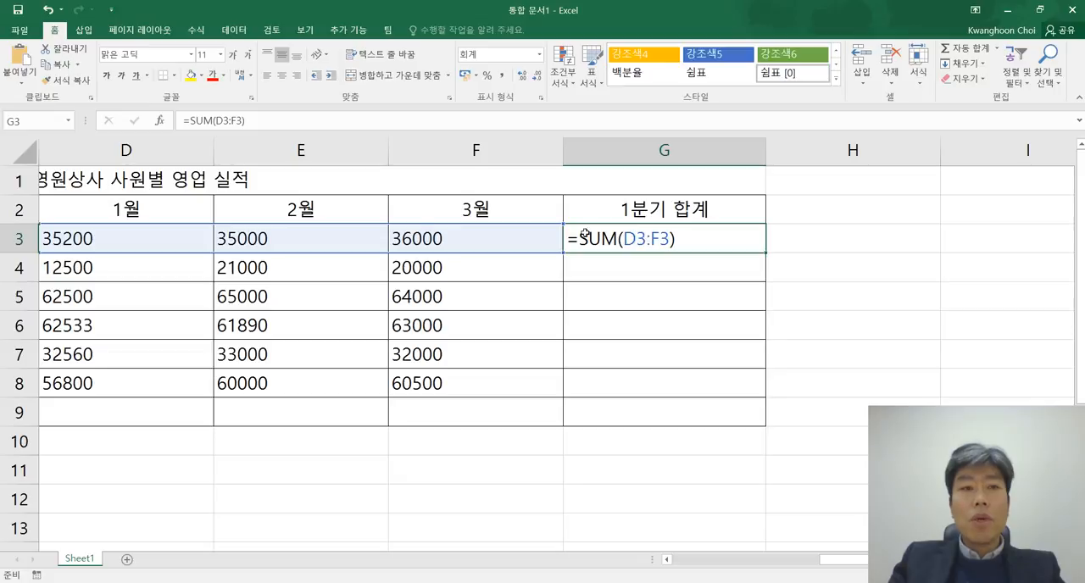
click(133, 243)
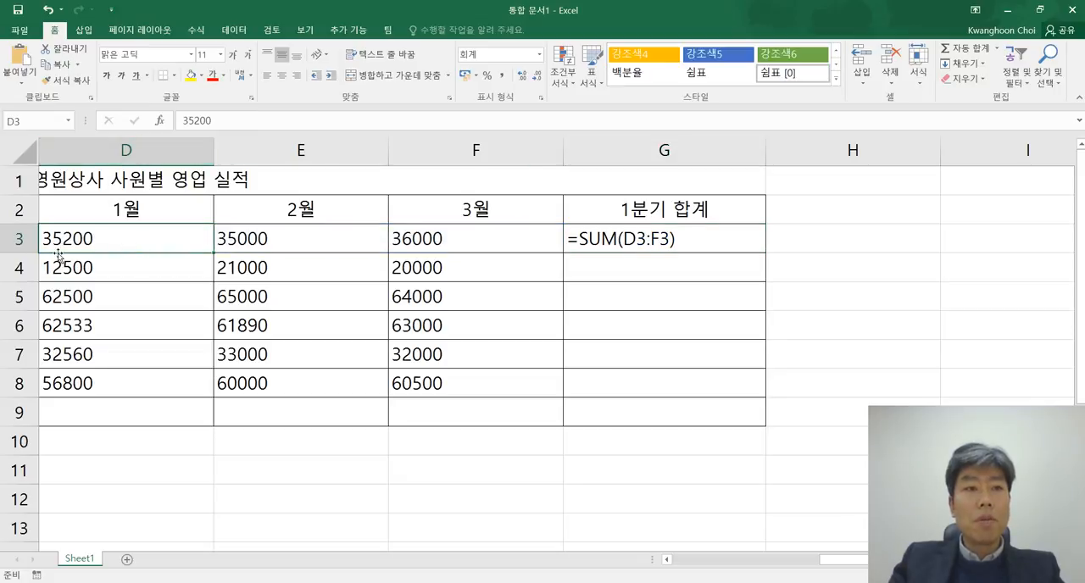
click(461, 241)
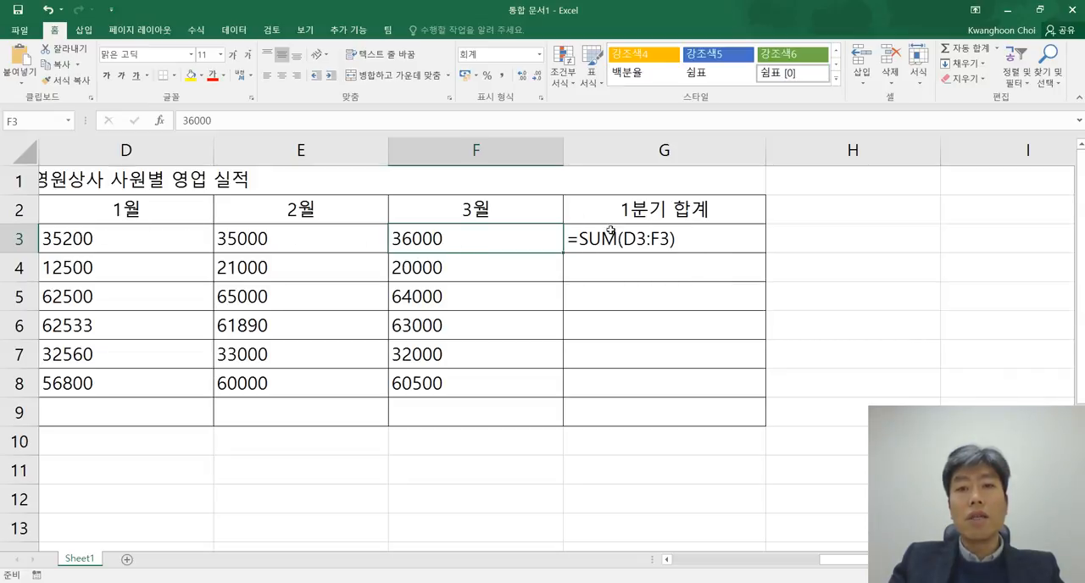
click(124, 238)
click(454, 243)
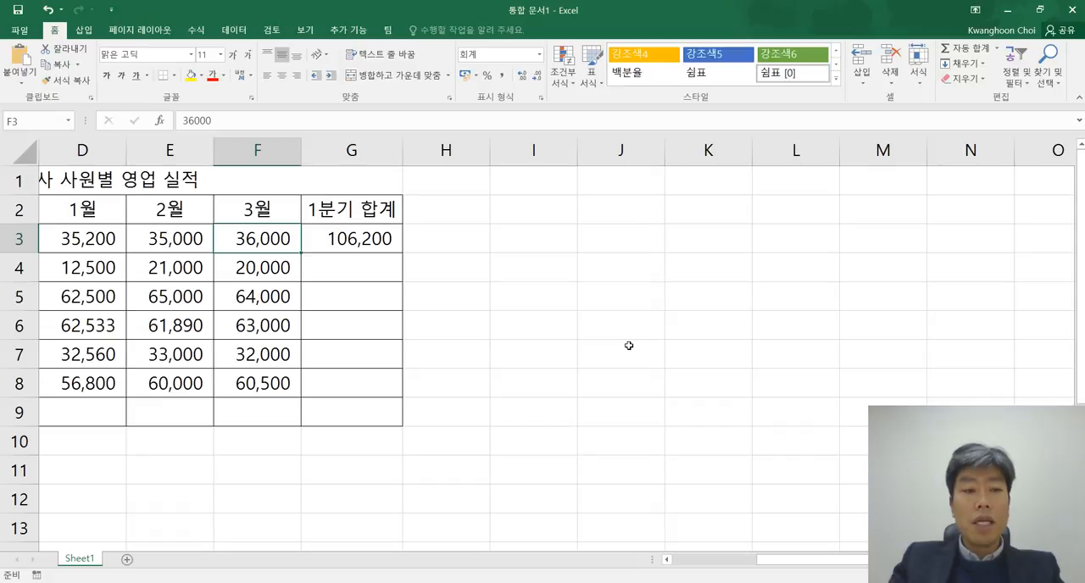
Step: Copy the G3 formula into the remaining 1분기 합계 cells G4:G8 with formulas displayed
scroll(628, 344, right, 3)
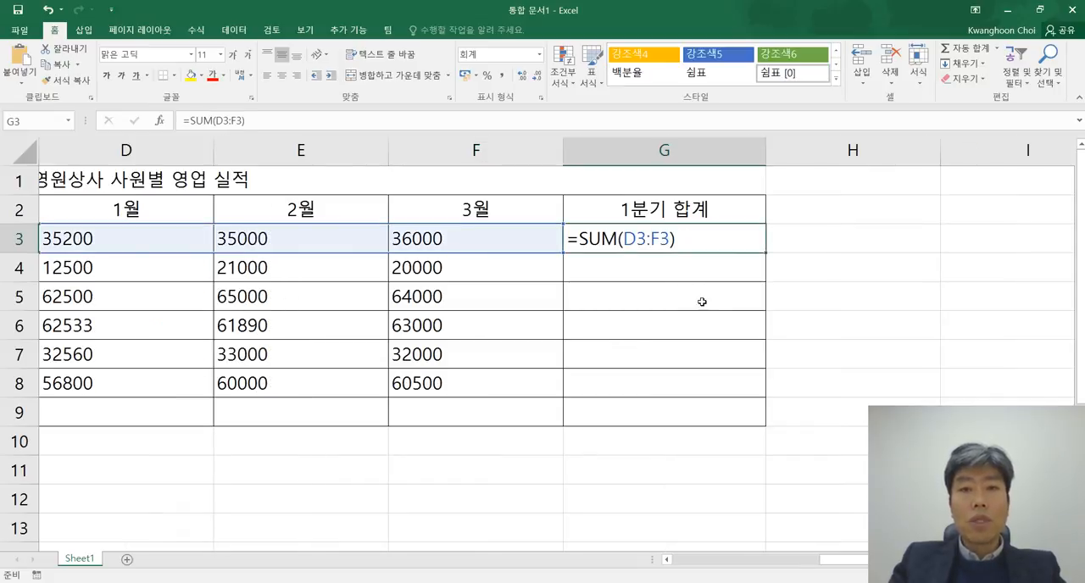
key(ctrl+c)
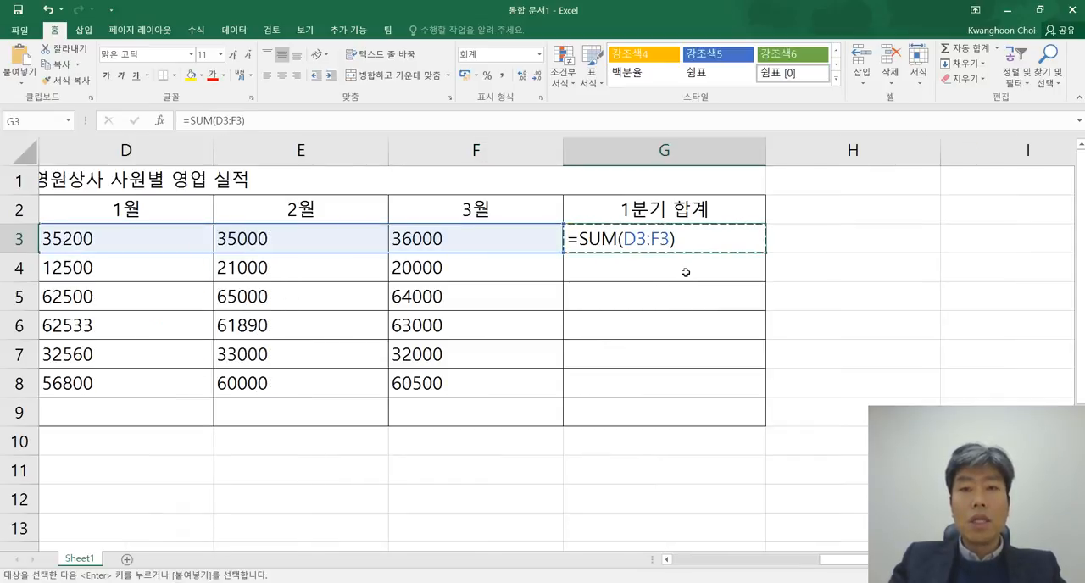
drag(684, 272, 675, 379)
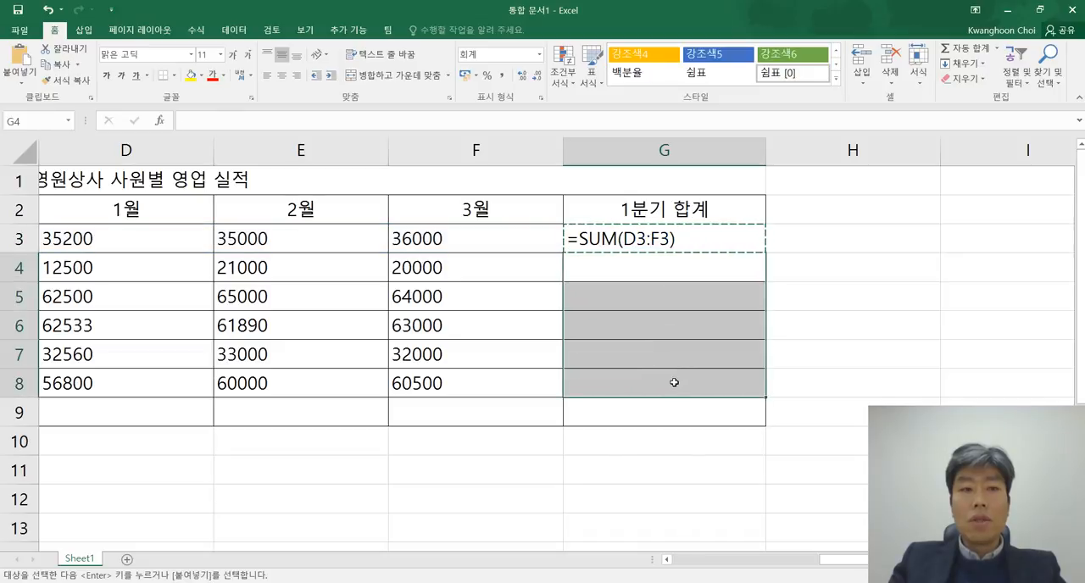
key(ctrl+v)
click(841, 329)
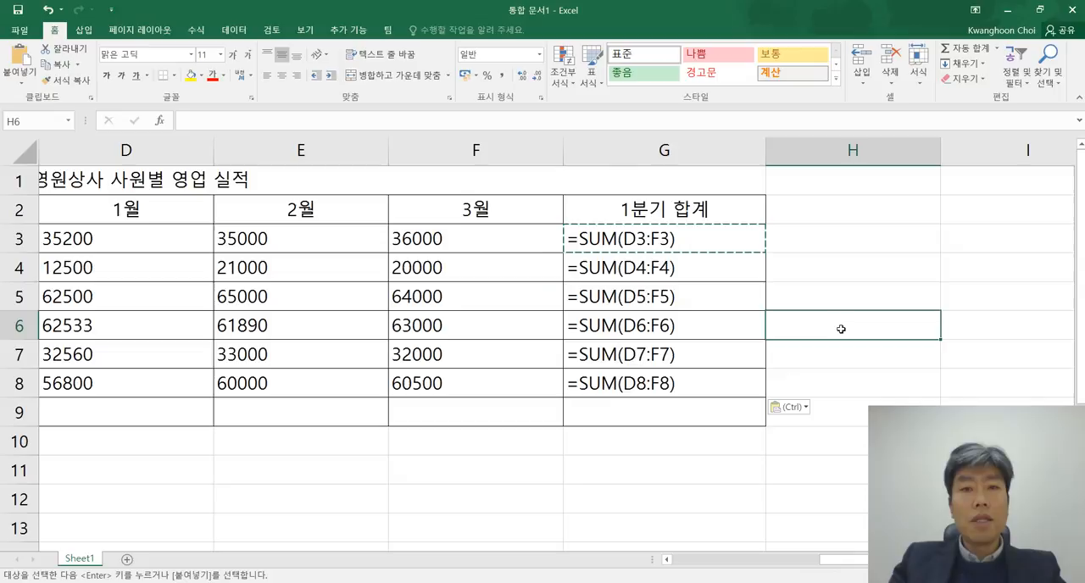
Step: Check the copied formulas in G4 and G5 against the cells D4, F4 and D5 they reference
double_click(681, 270)
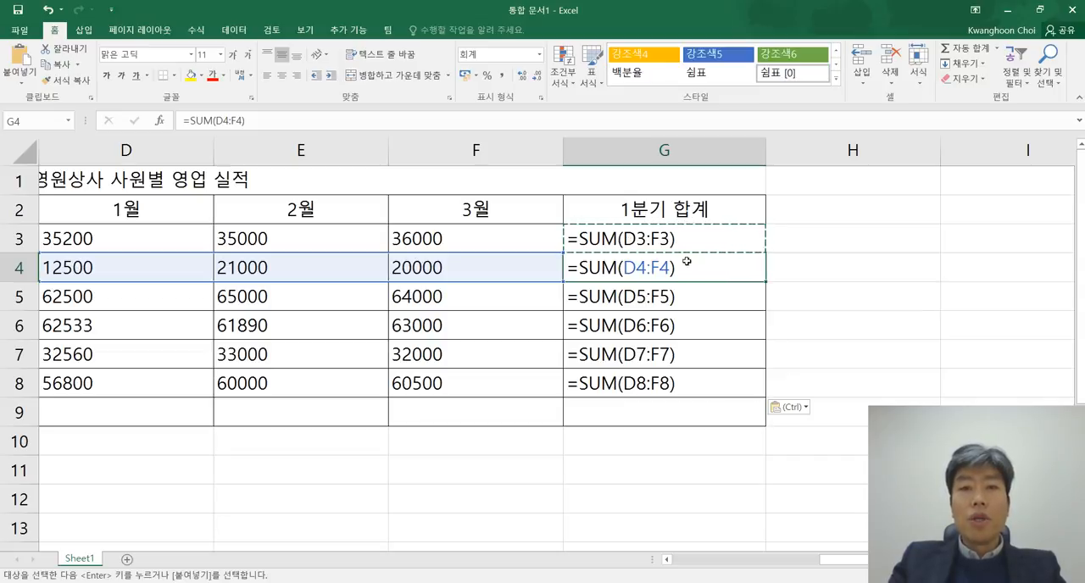
click(145, 269)
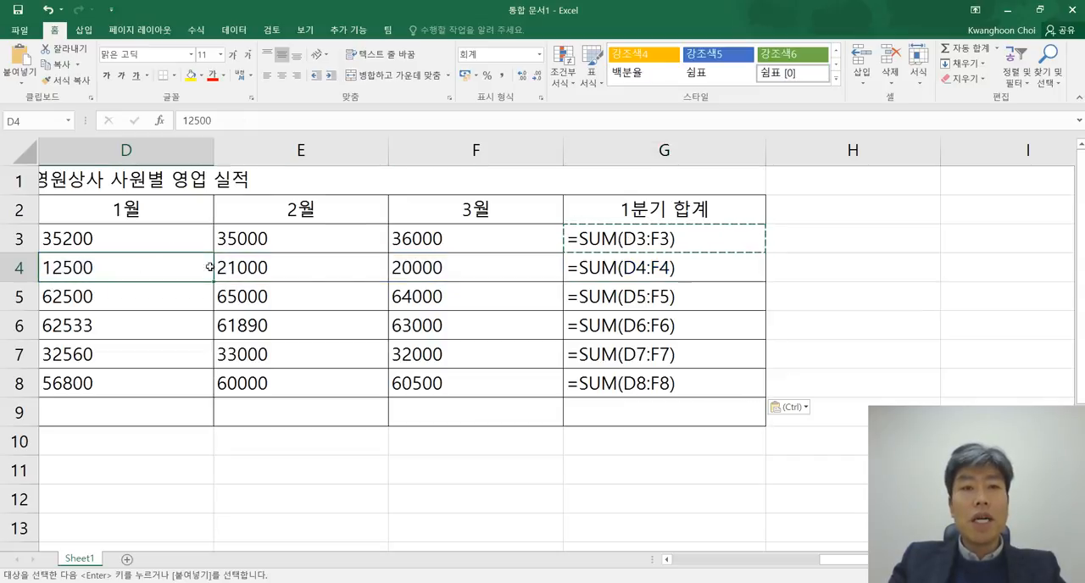
click(465, 276)
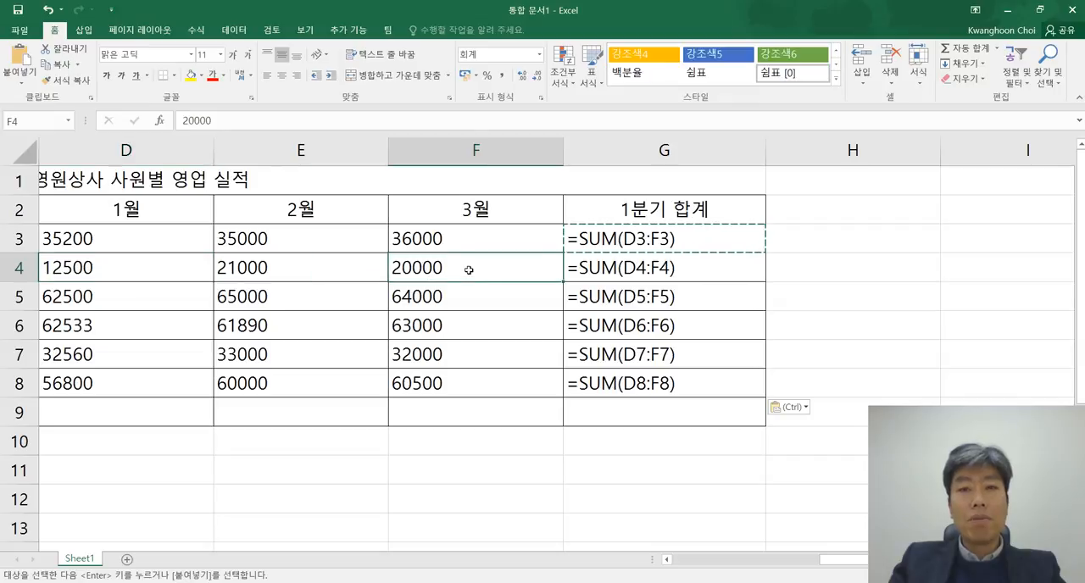
double_click(660, 296)
click(146, 294)
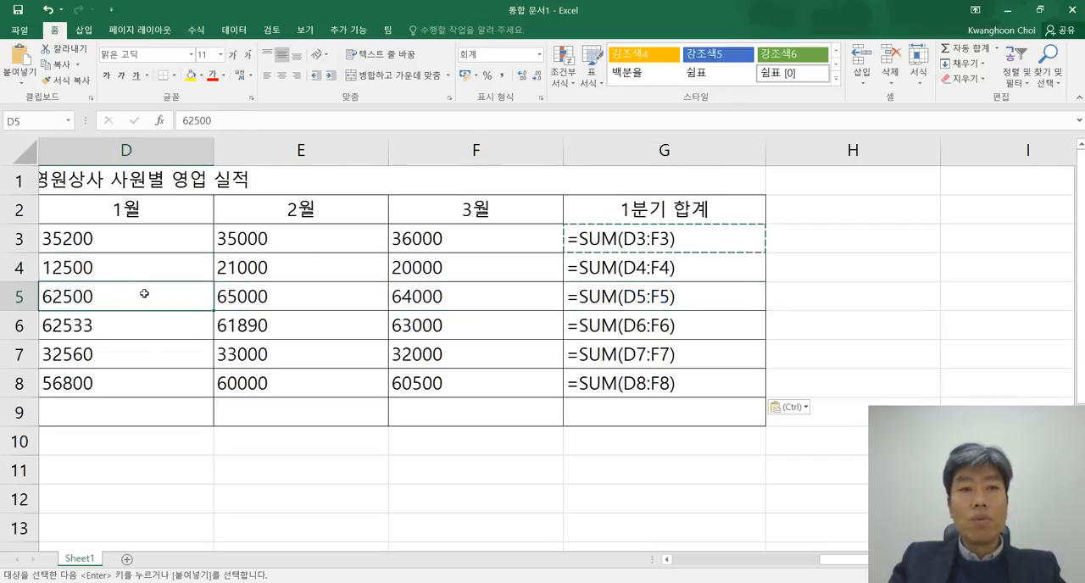
Step: Check the copied formulas in G6 and G8 against the first and last cells of their referenced ranges
double_click(648, 330)
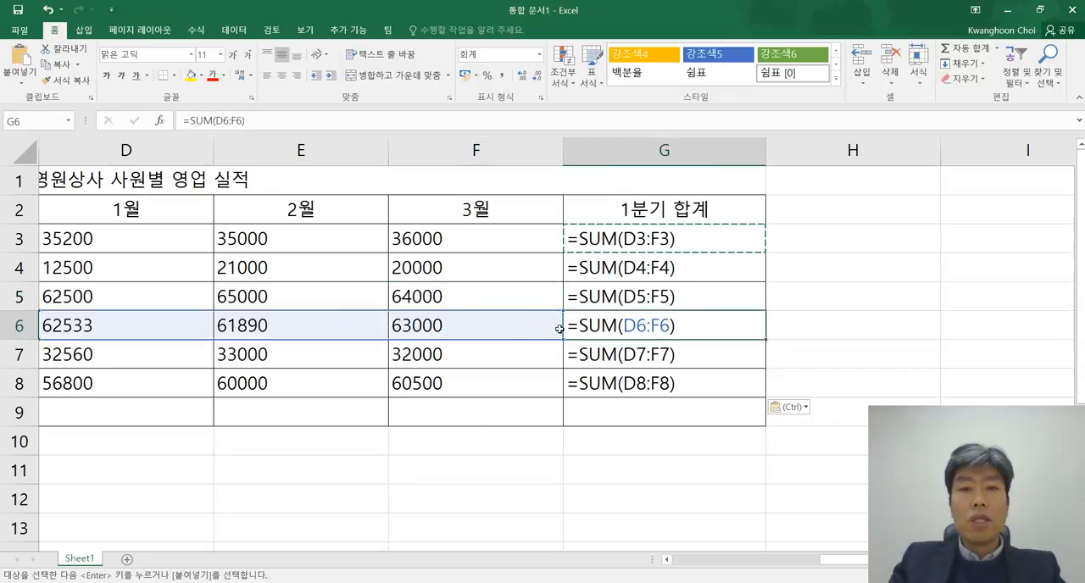
click(85, 325)
click(458, 327)
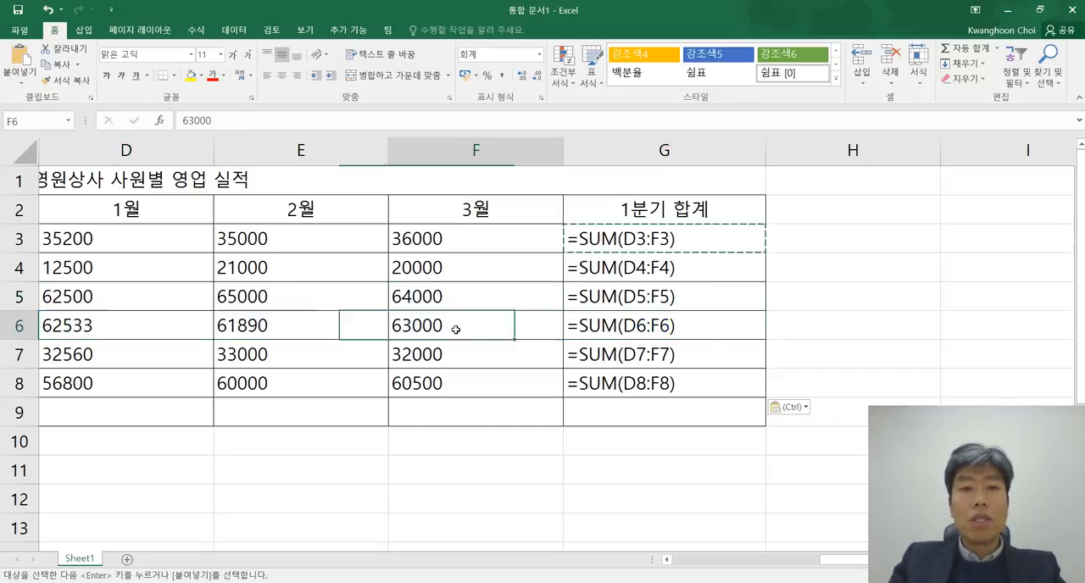
double_click(654, 383)
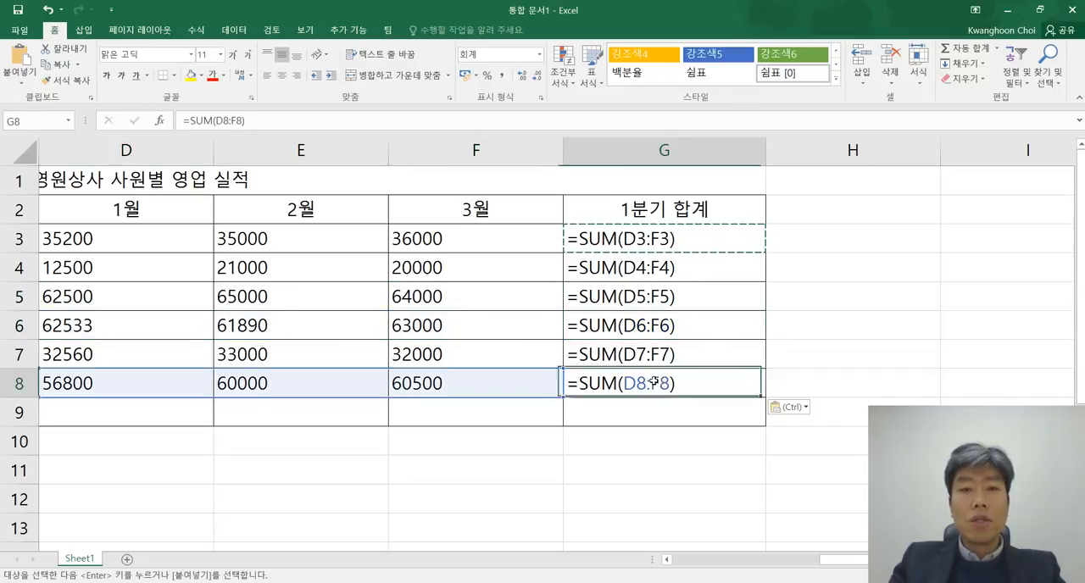
click(126, 382)
click(455, 383)
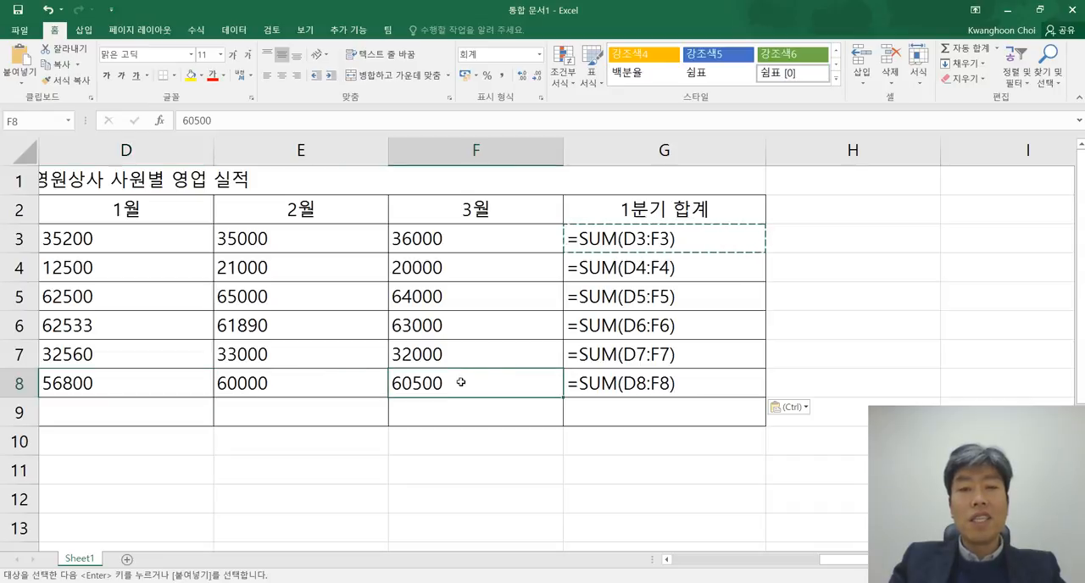
Step: Review the relative references in G4 through G8 one by one, then switch the worksheet back to showing values
click(685, 271)
click(685, 299)
click(687, 328)
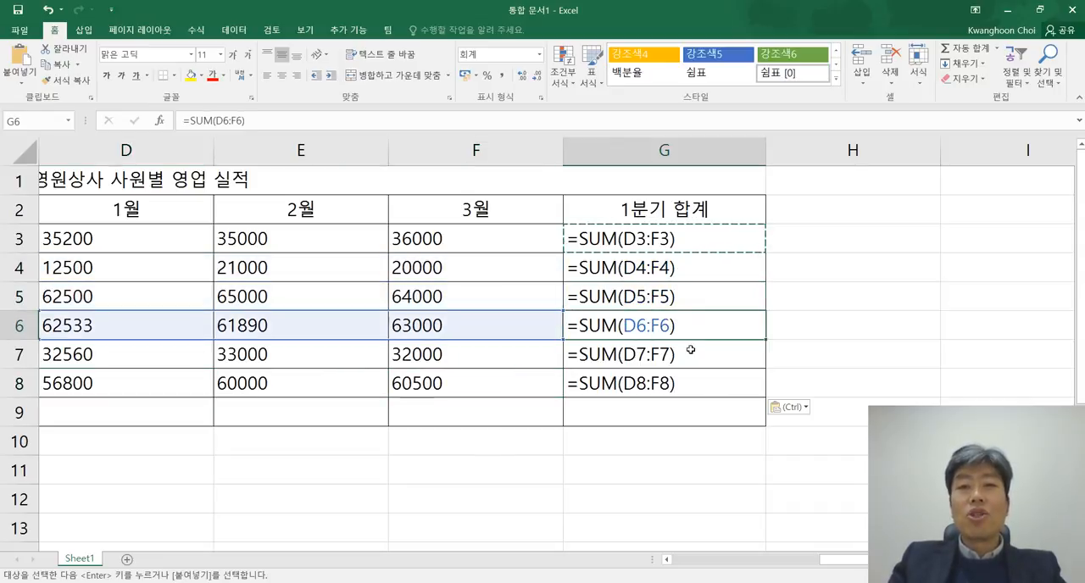
click(691, 349)
click(697, 379)
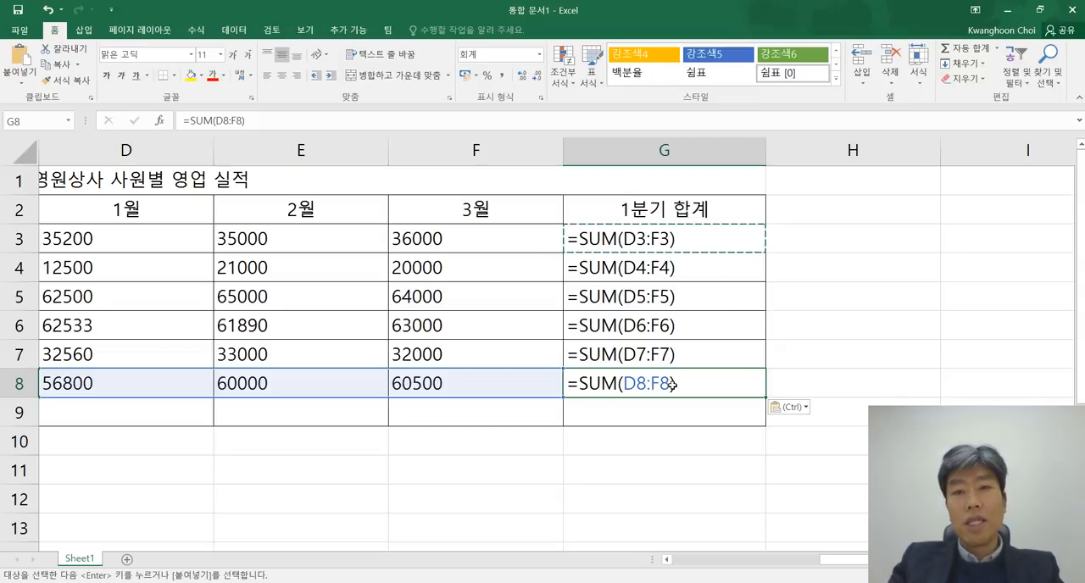
key(ctrl+grave)
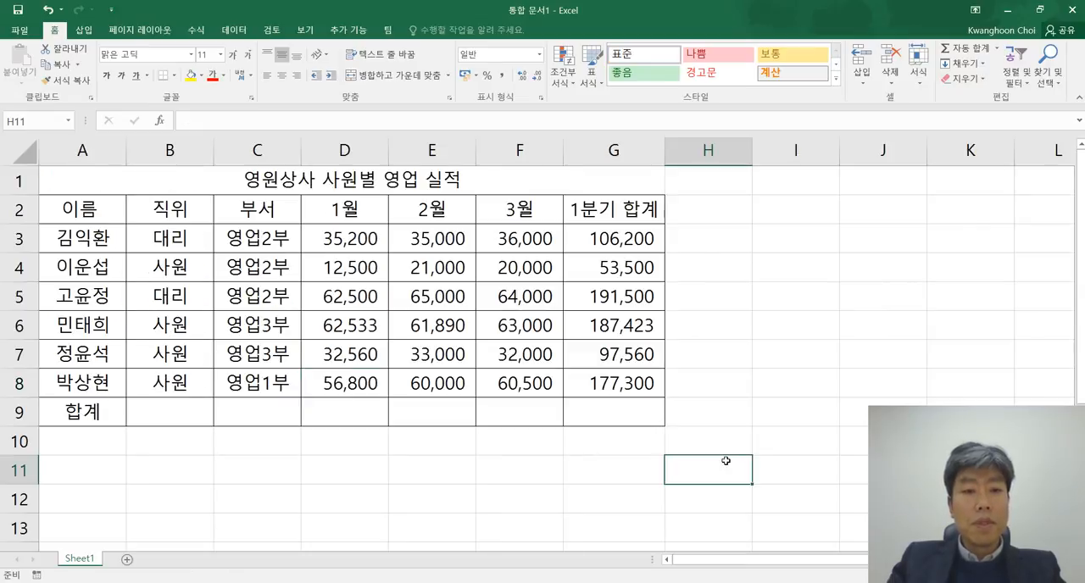
Step: Total the 1월 sales in D9 with the formula =SUM(D3:D8)
click(349, 410)
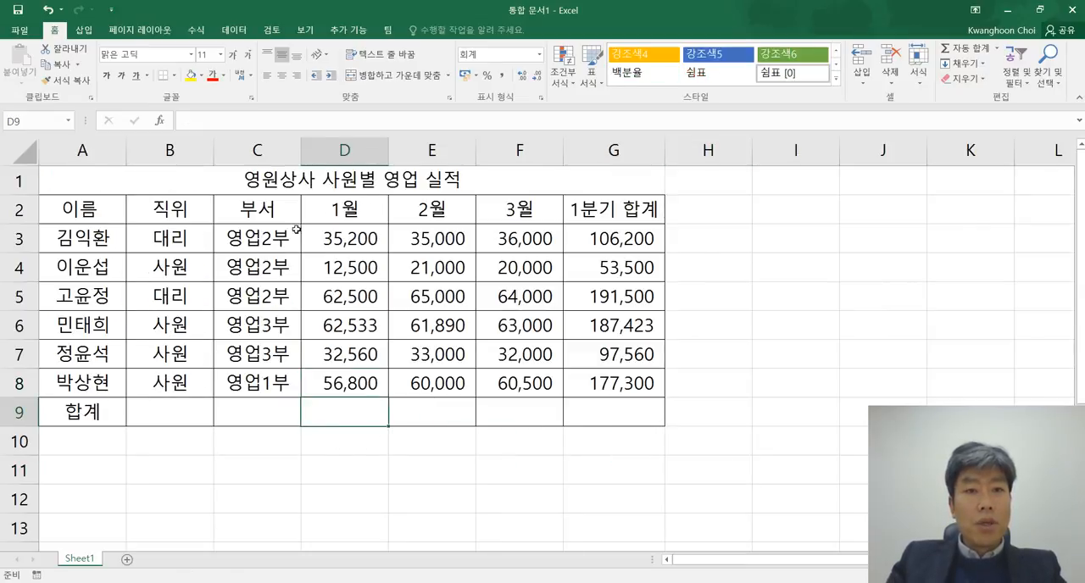
drag(346, 218, 346, 388)
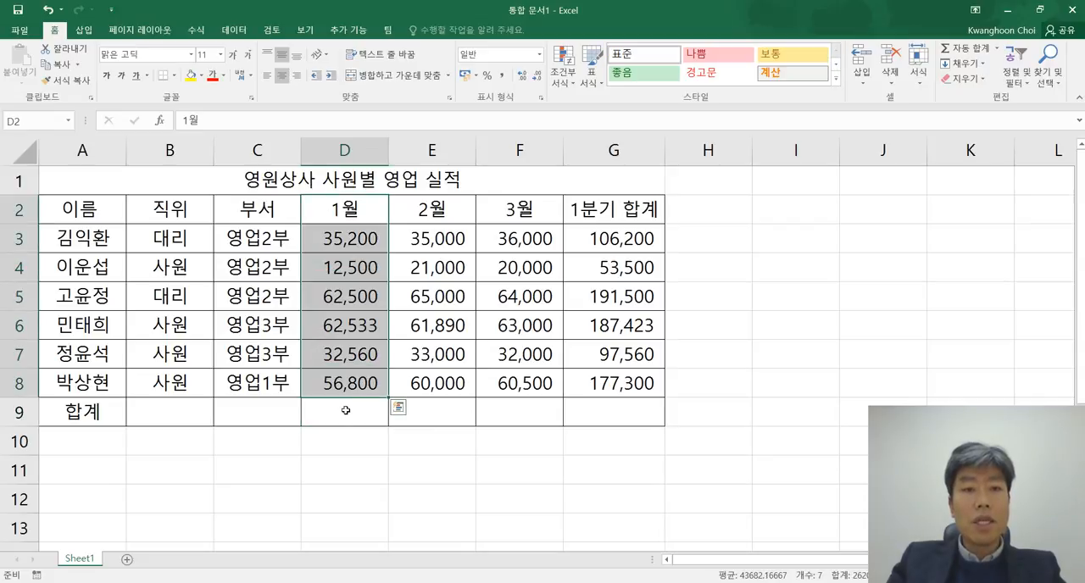
click(345, 410)
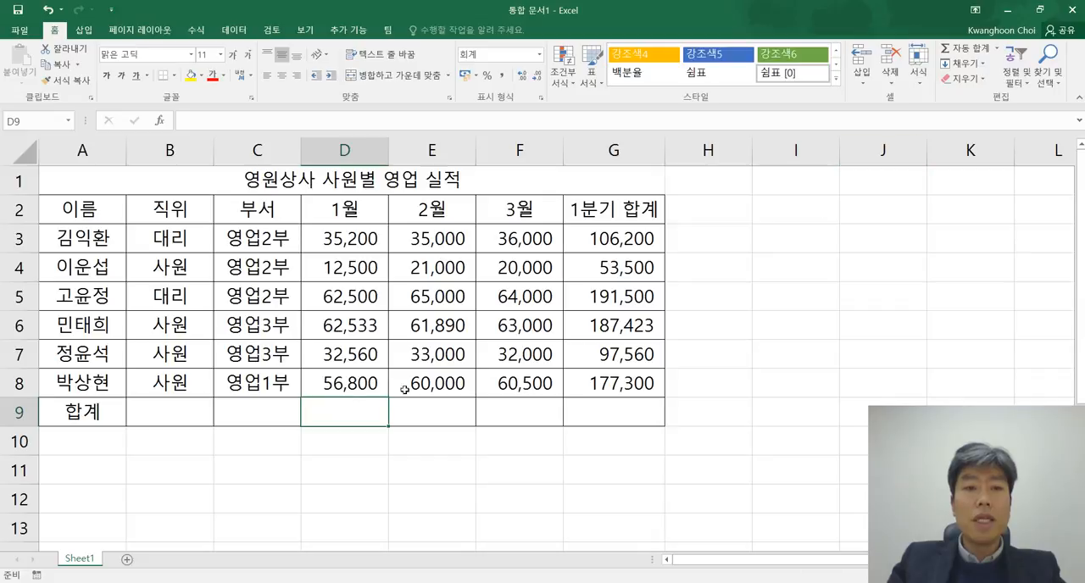
click(970, 51)
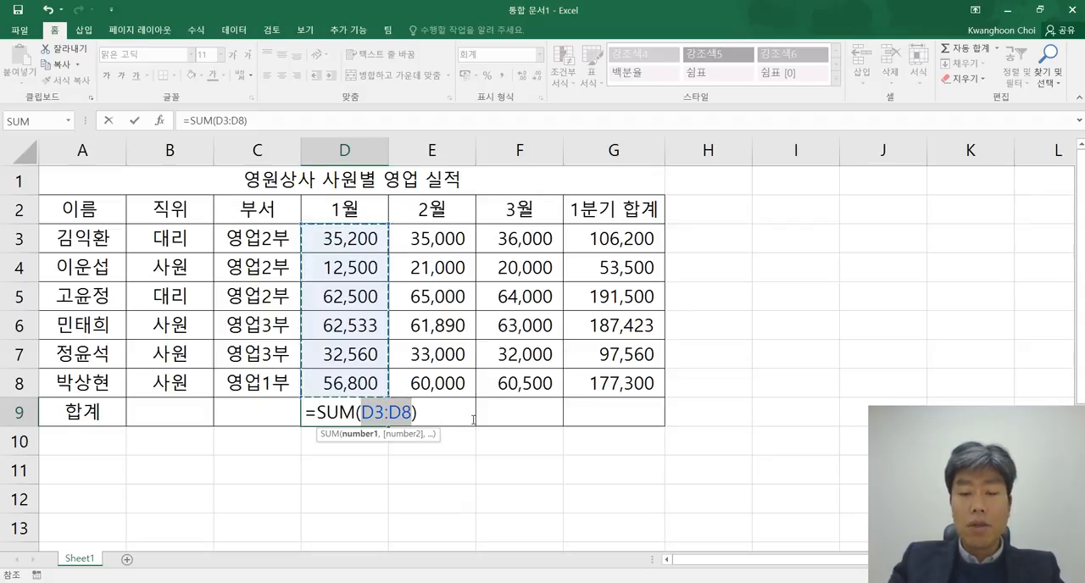
key(ctrl+Return)
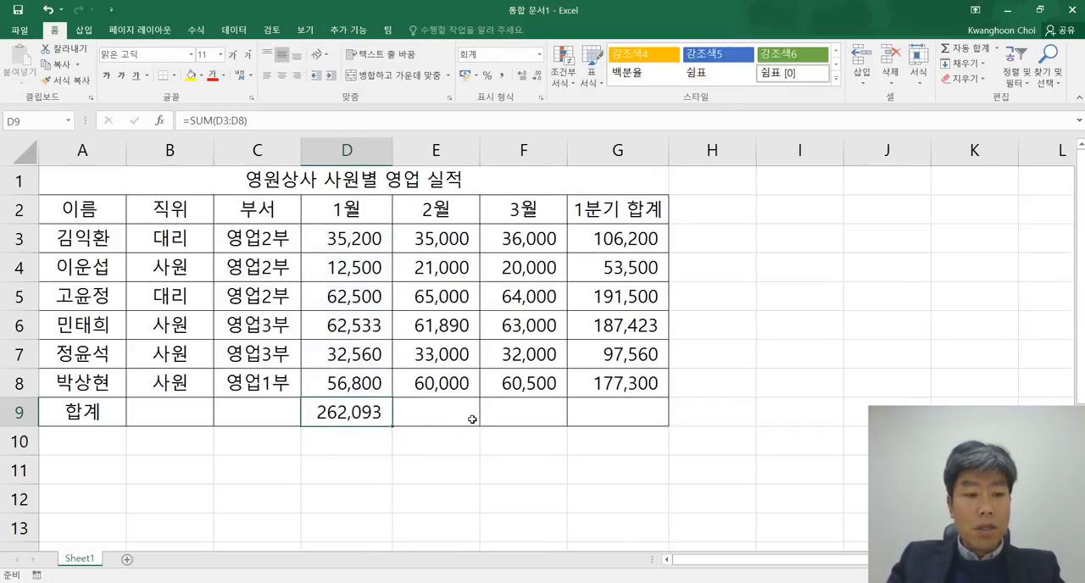
Step: Display the worksheet's formulas and copy the D9 total formula into E9:F9 for 2월 and 3월
key(ctrl+grave)
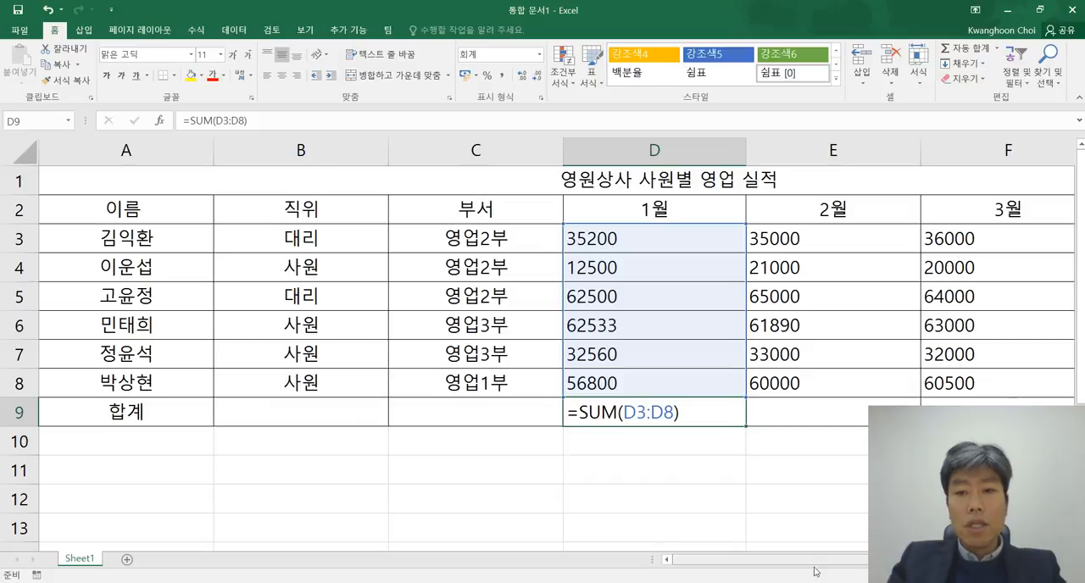
scroll(431, 450, right, 2)
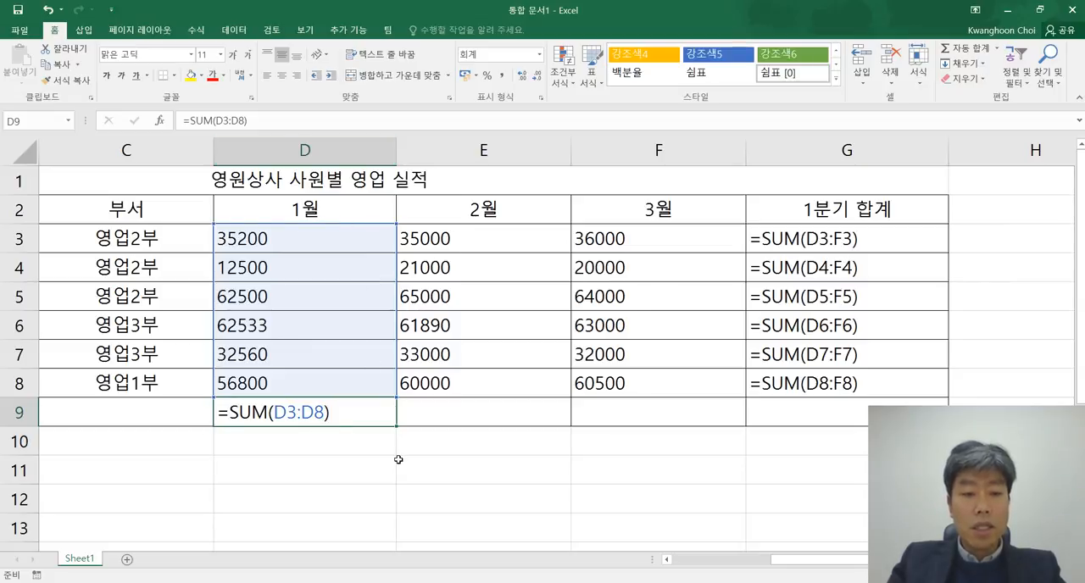
key(ctrl+c)
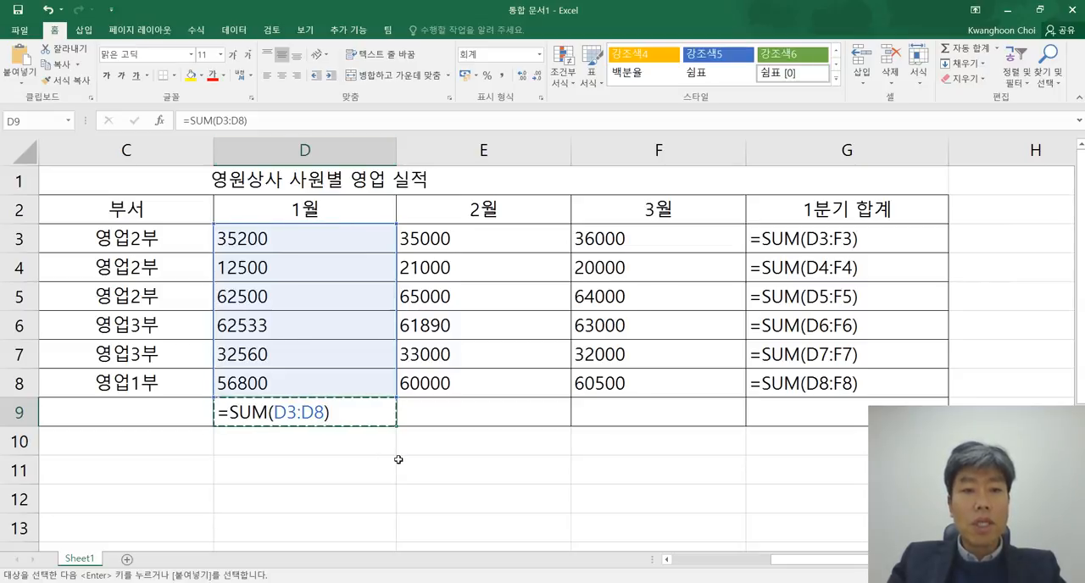
drag(478, 414, 600, 412)
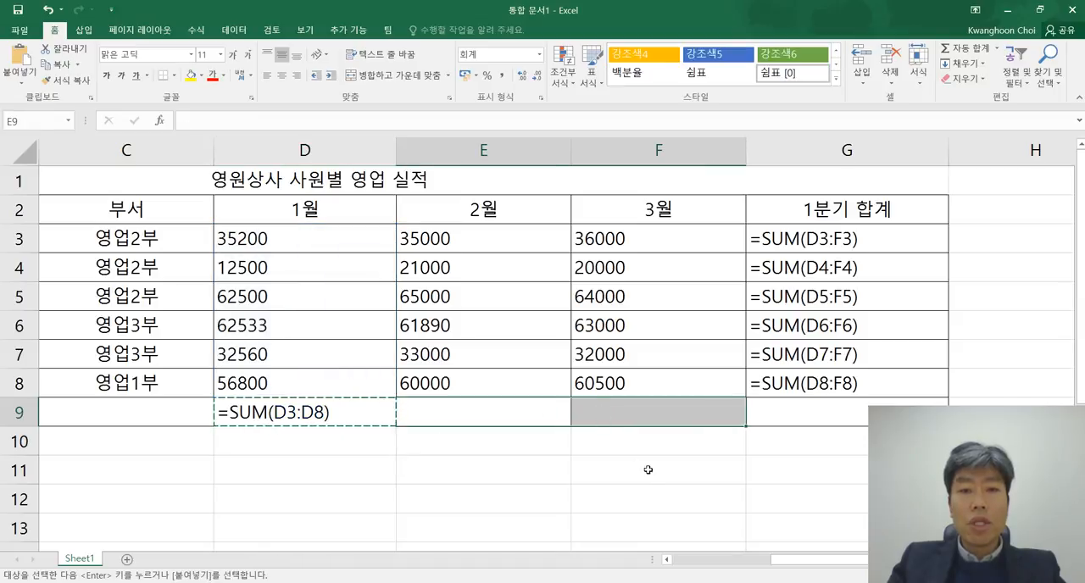
key(ctrl+v)
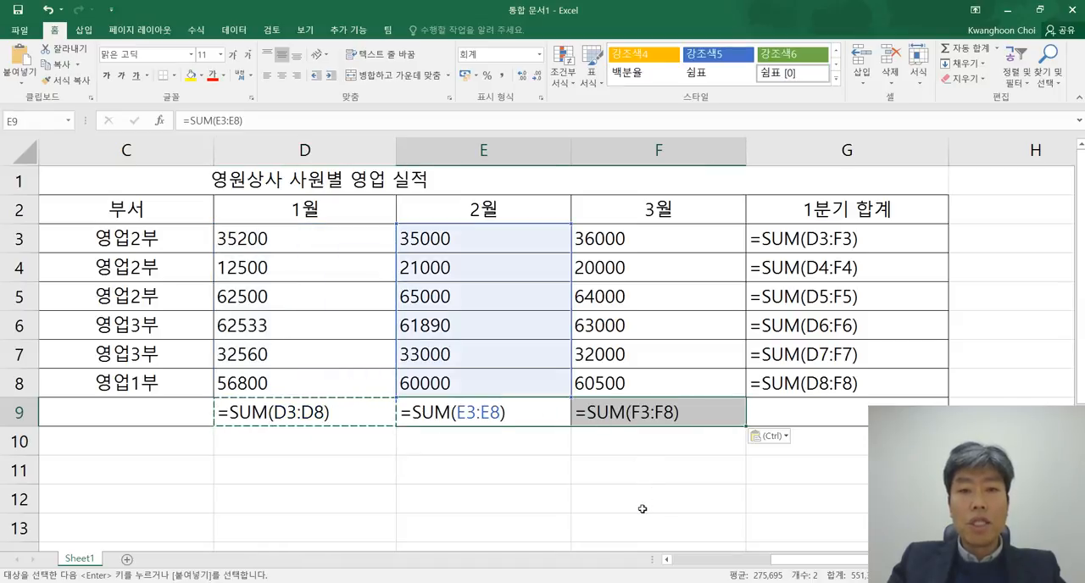
Step: Compare the relative references in the 합계 row formulas of D9, E9 and F9 with the columns they sum
click(598, 498)
double_click(460, 413)
double_click(594, 413)
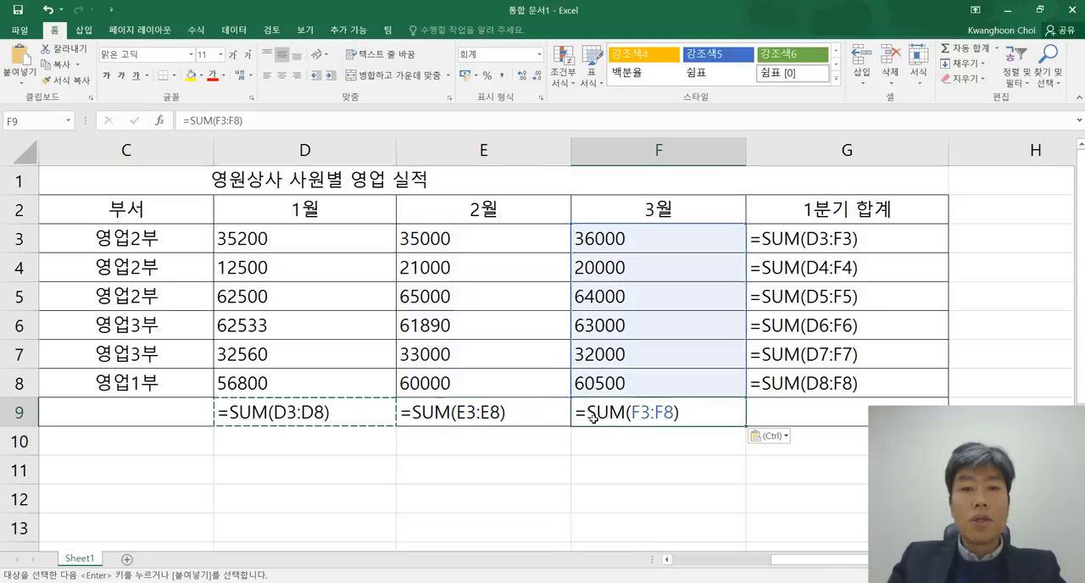
double_click(458, 413)
double_click(638, 418)
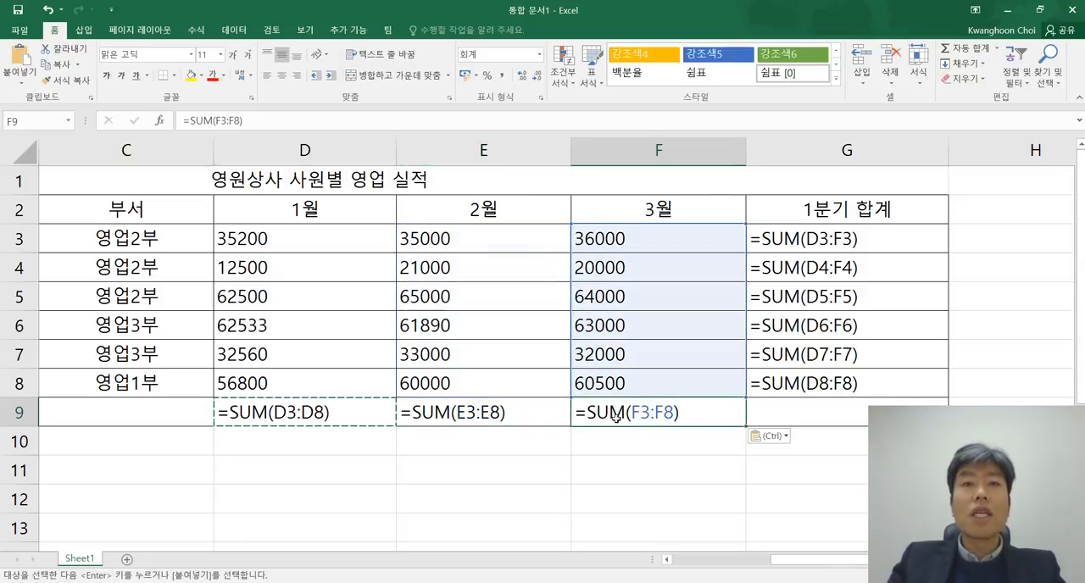
double_click(485, 413)
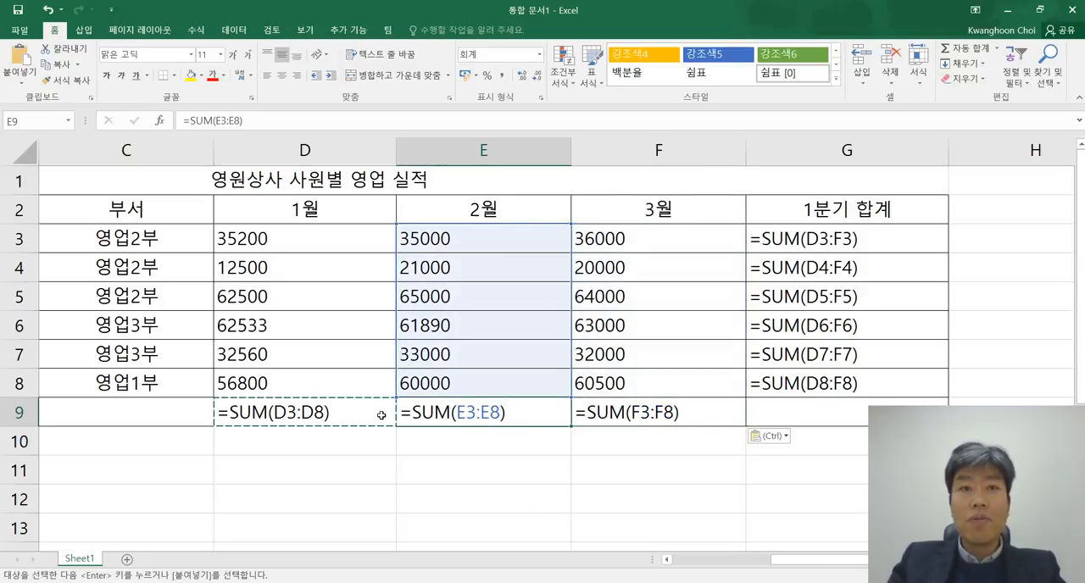
double_click(306, 415)
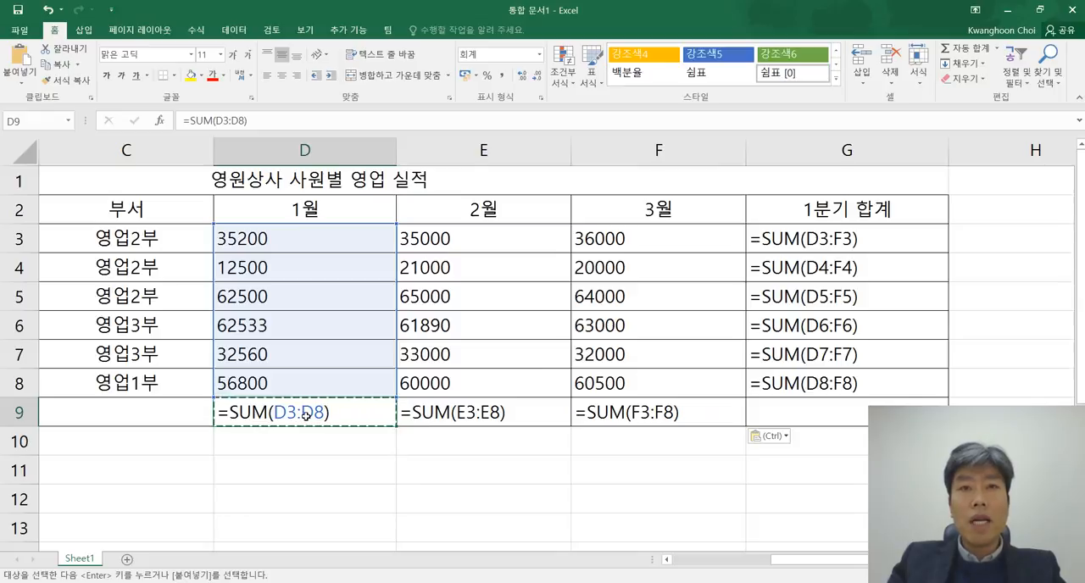
double_click(486, 420)
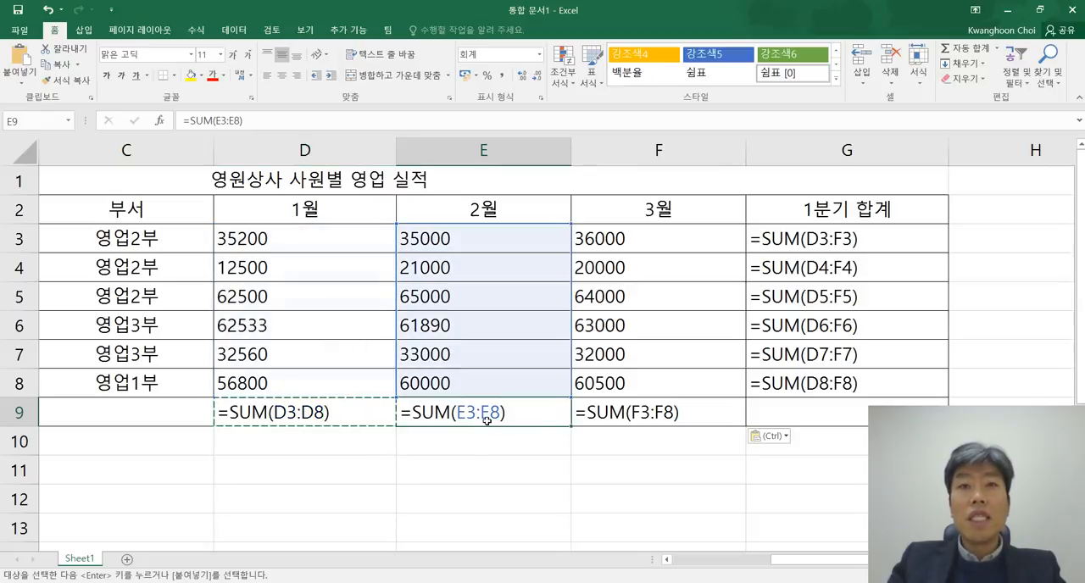
double_click(659, 416)
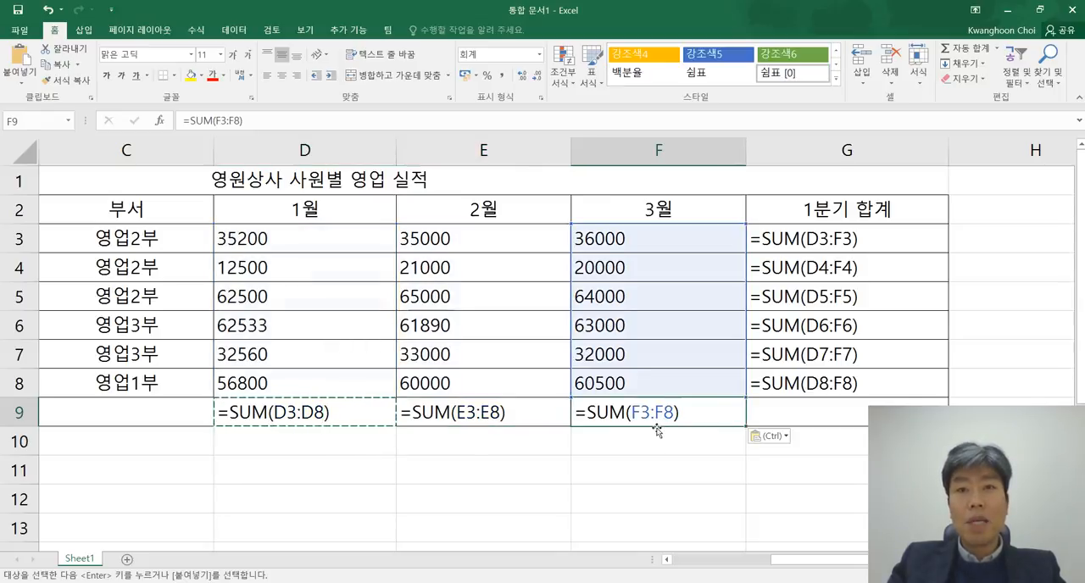
click(622, 483)
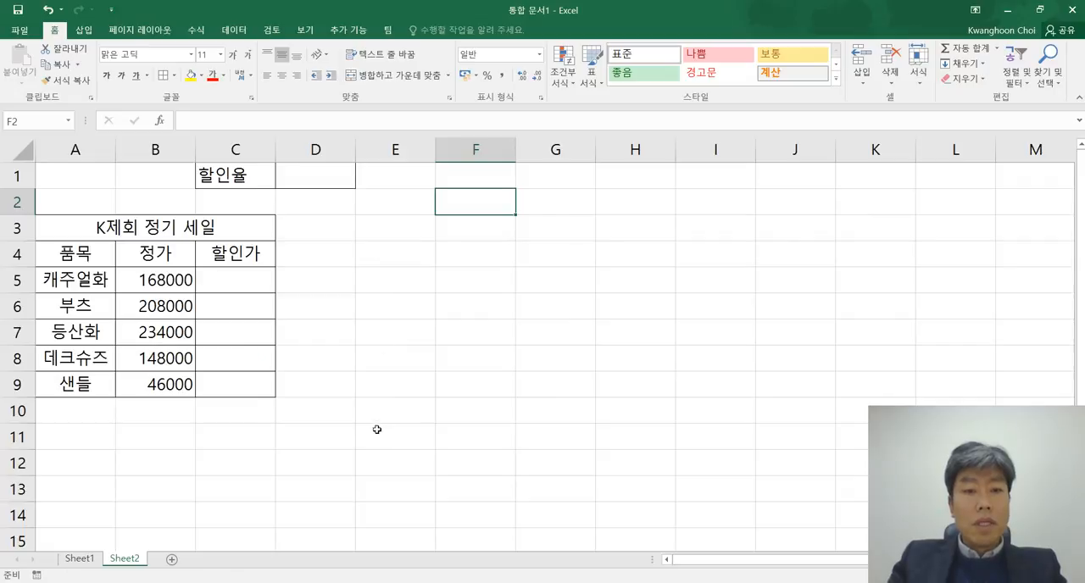
Step: Switch to the Notepad notes, review the 절대 주소 example $B$7, and return to Sheet2 in Excel
click(349, 582)
drag(535, 205, 465, 167)
drag(554, 280, 467, 242)
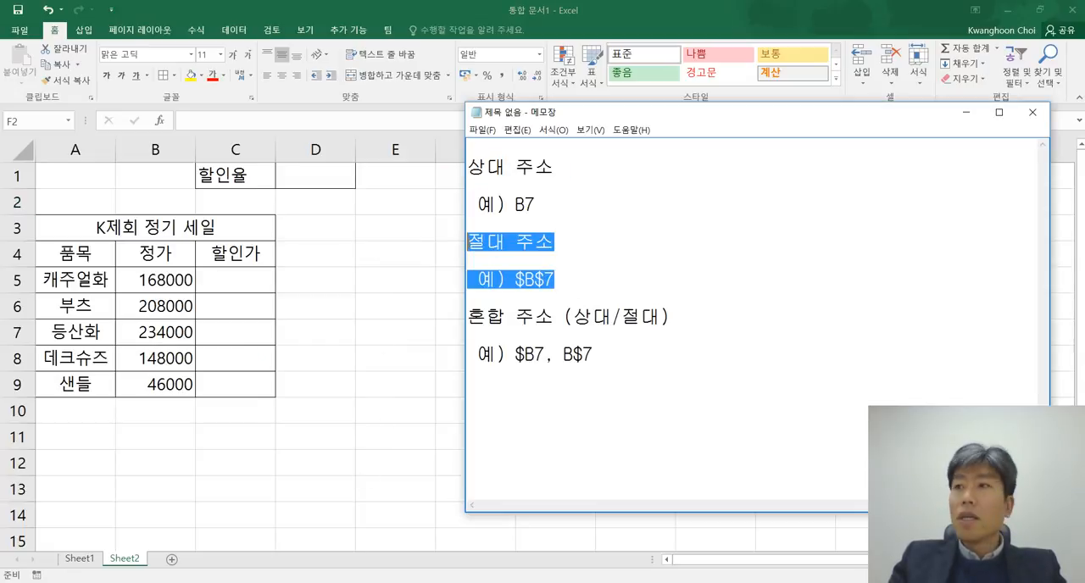
click(600, 262)
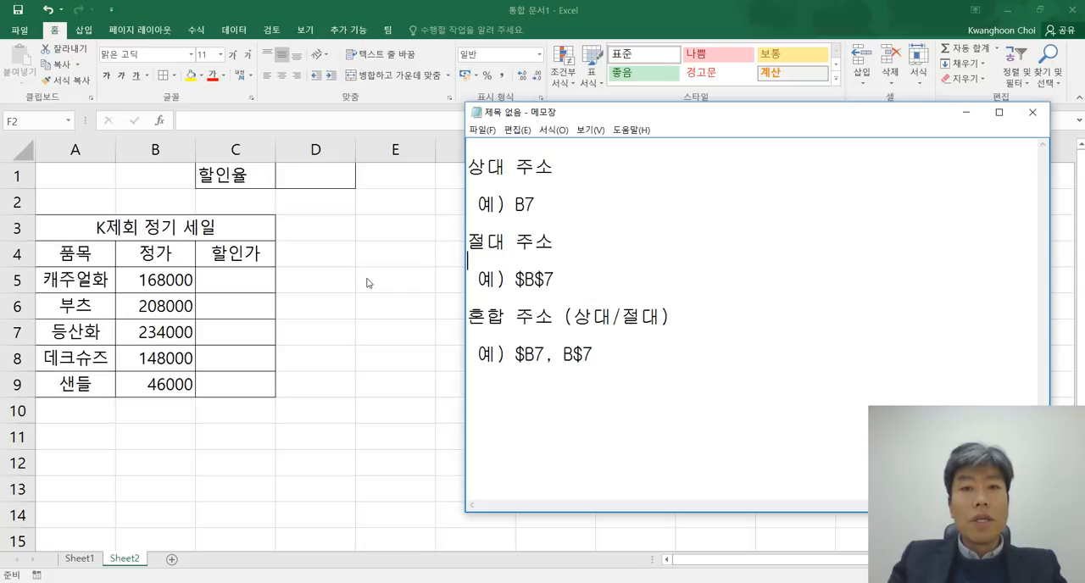
click(566, 279)
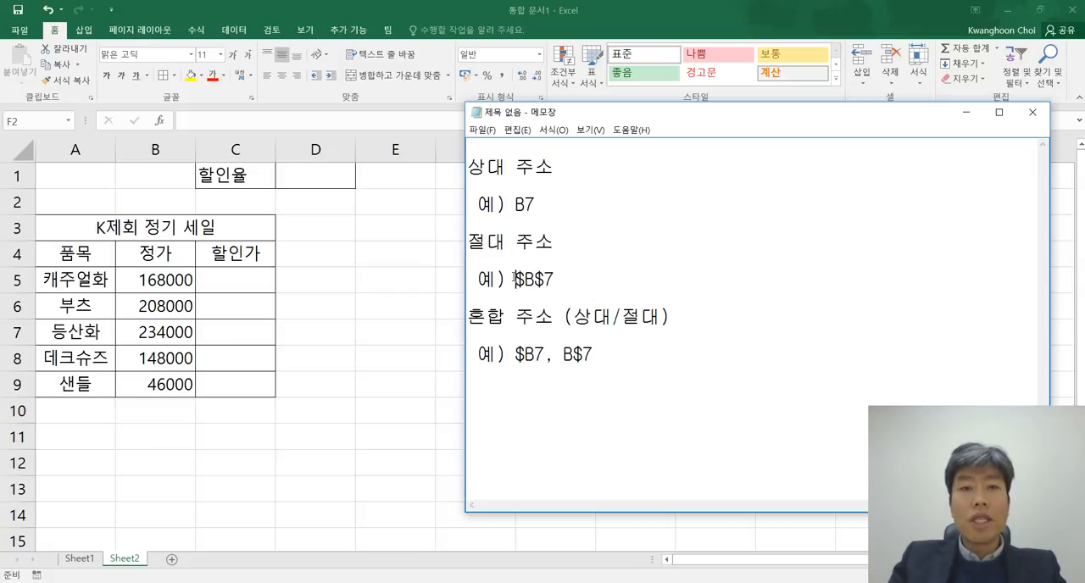
drag(514, 279, 555, 280)
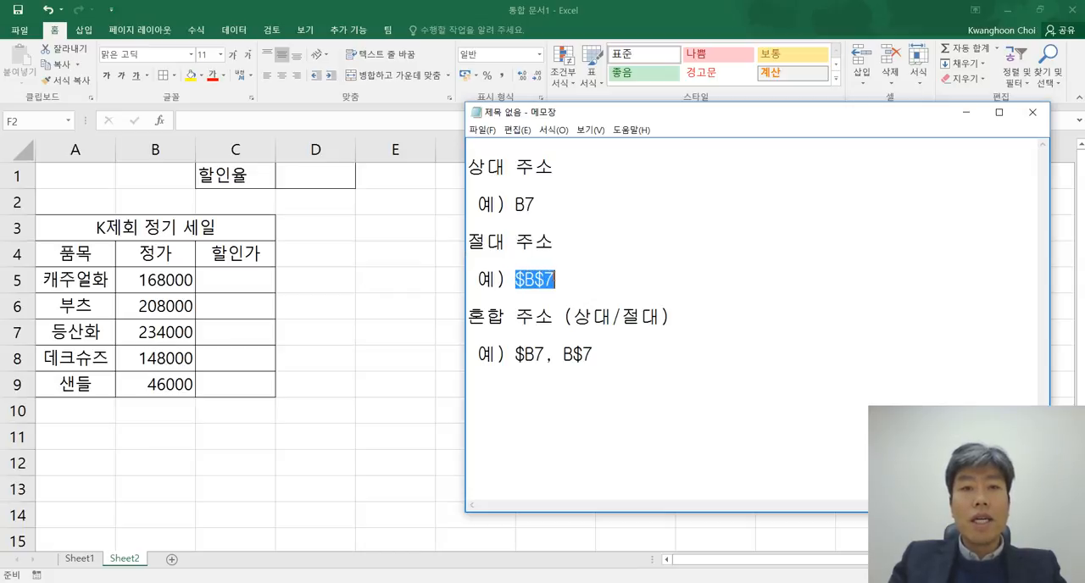
click(562, 279)
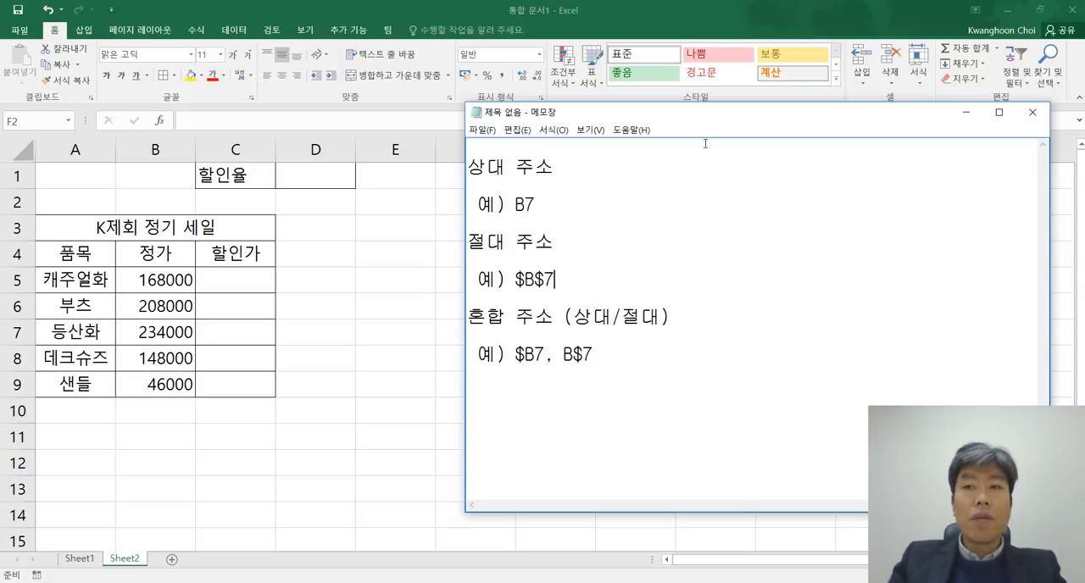
drag(718, 118, 722, 129)
click(316, 282)
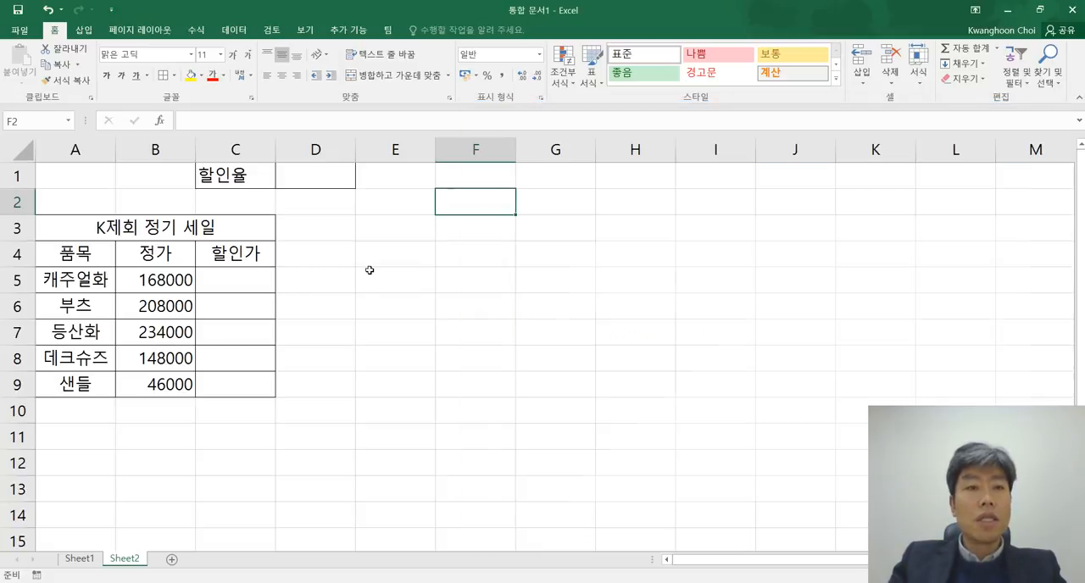
Step: Apply the comma style to the 정가 prices in B5:B9 of the K제회 정기 세일 table
scroll(351, 281, up, 1)
scroll(351, 281, up, 2)
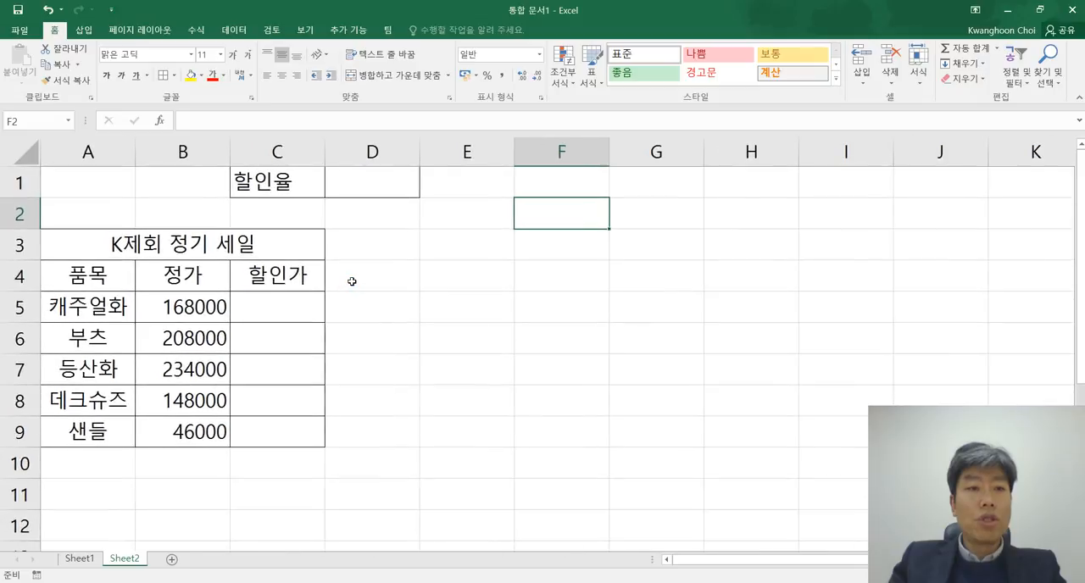
click(389, 297)
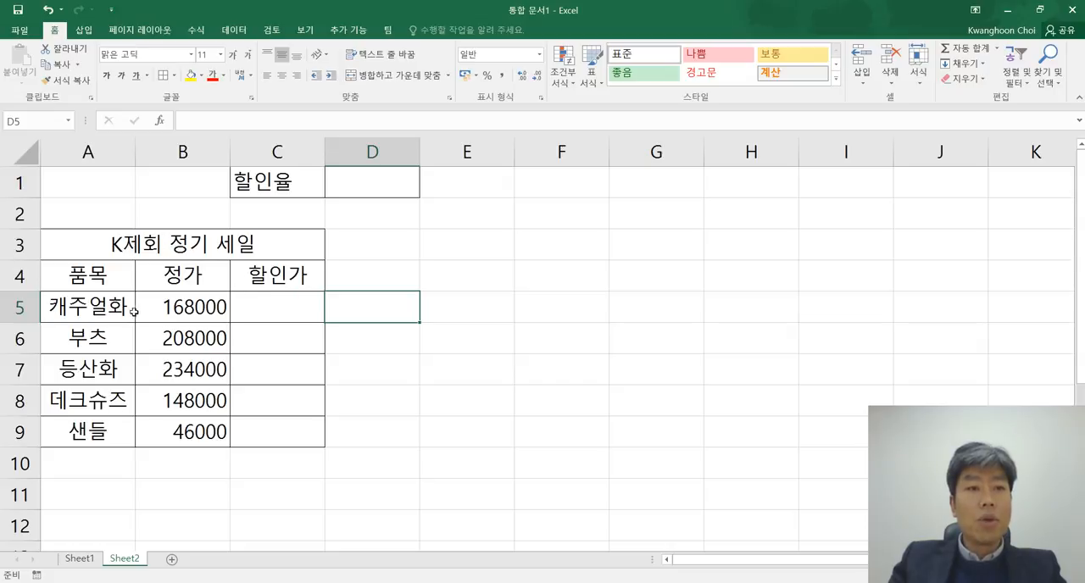
click(198, 307)
drag(198, 329, 196, 431)
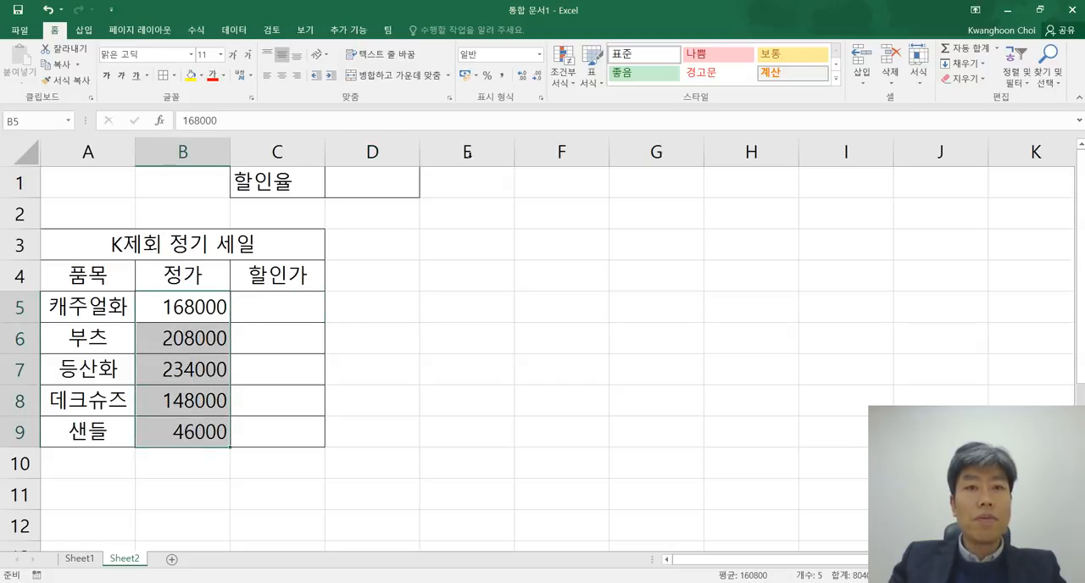
click(501, 74)
click(487, 332)
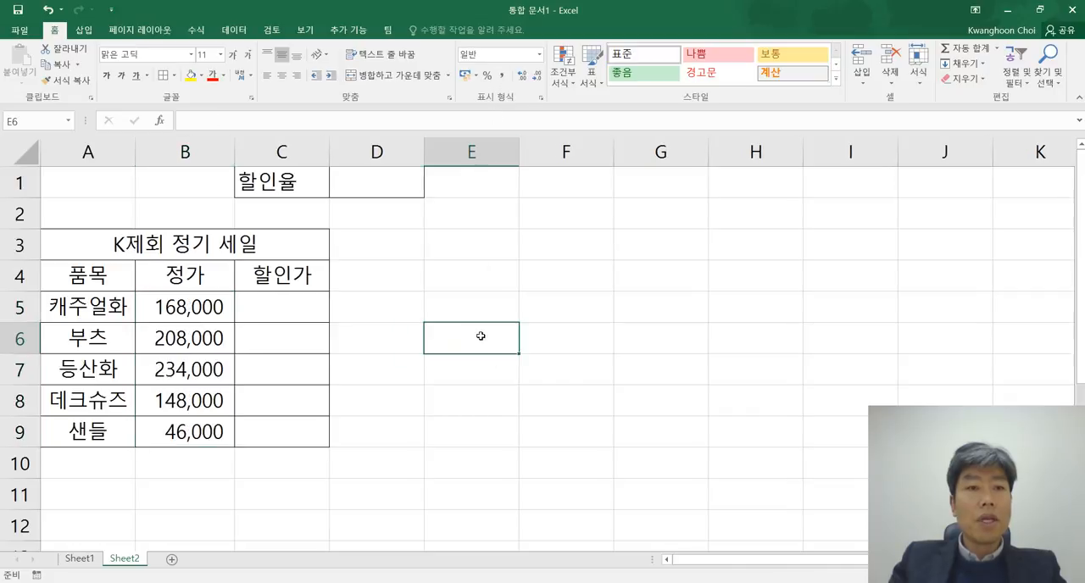
key(ctrl+s)
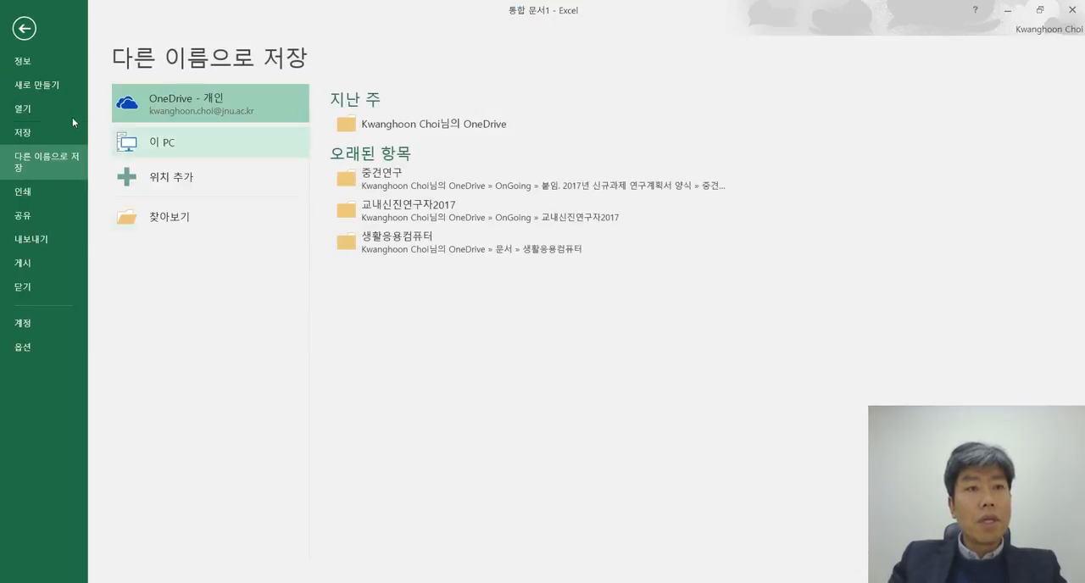
click(23, 30)
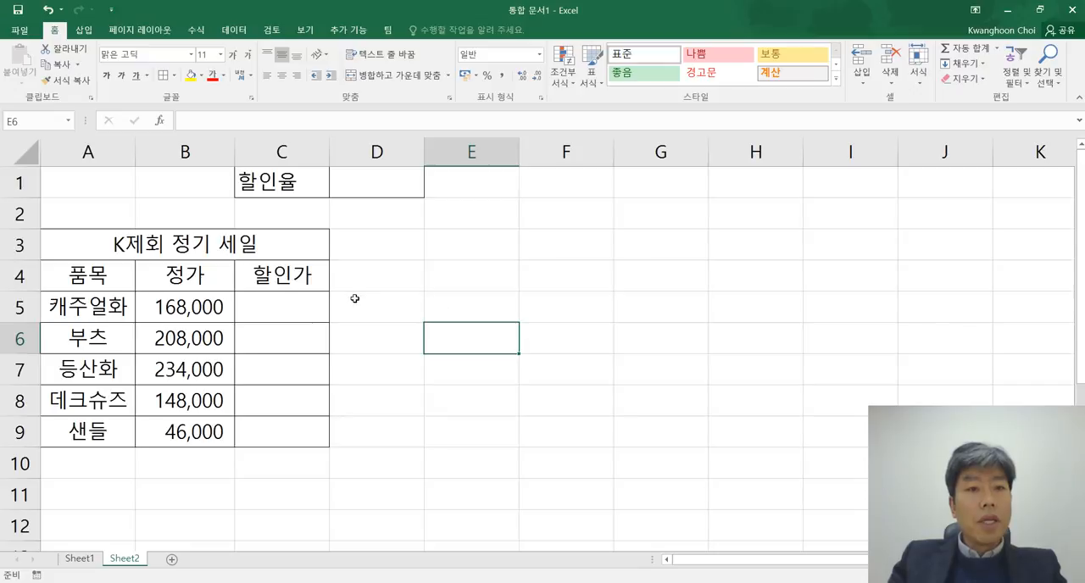
Step: Examine the cells for the discount calculation: price B5, 할인율 cell D1 and the 할인가 range C5:C9
click(203, 310)
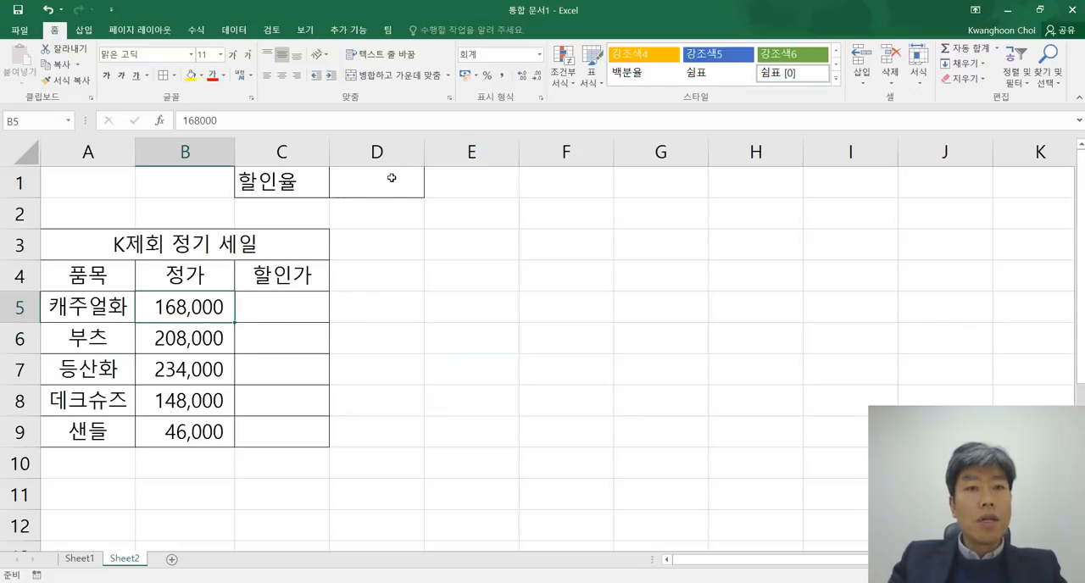
click(358, 176)
click(197, 311)
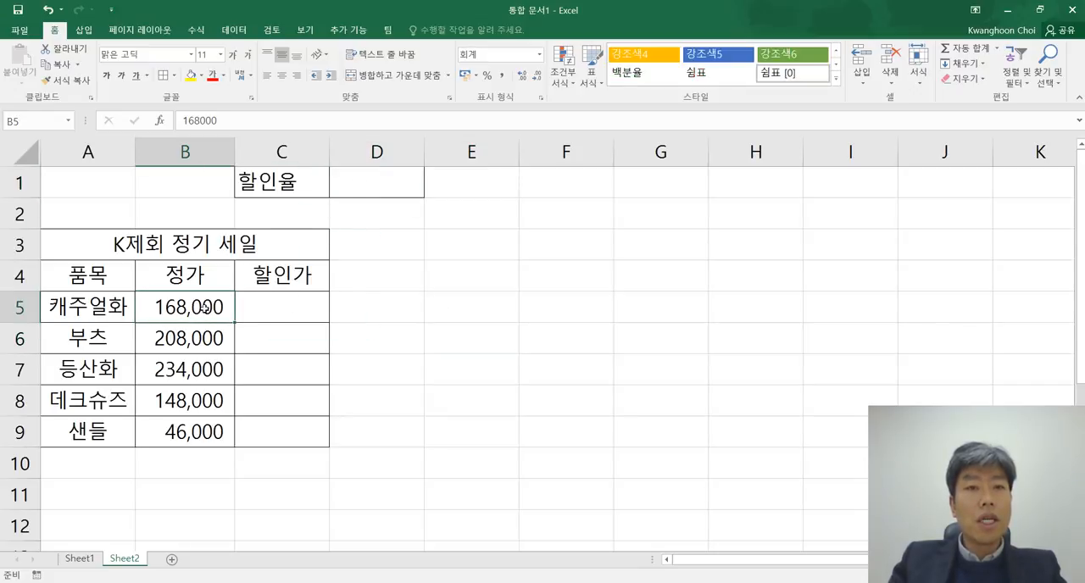
click(374, 178)
click(299, 311)
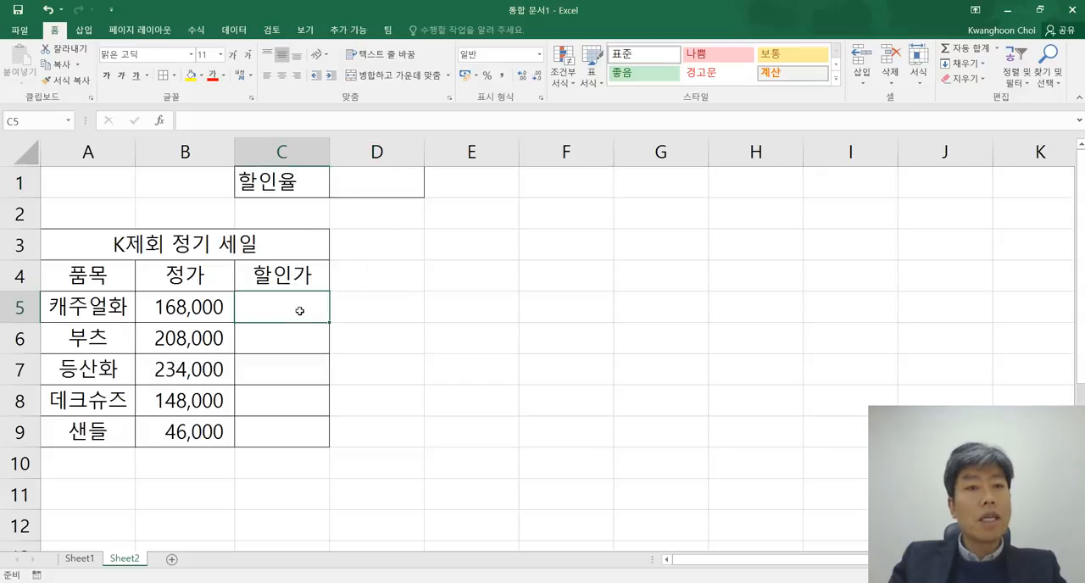
drag(300, 309, 286, 436)
click(443, 356)
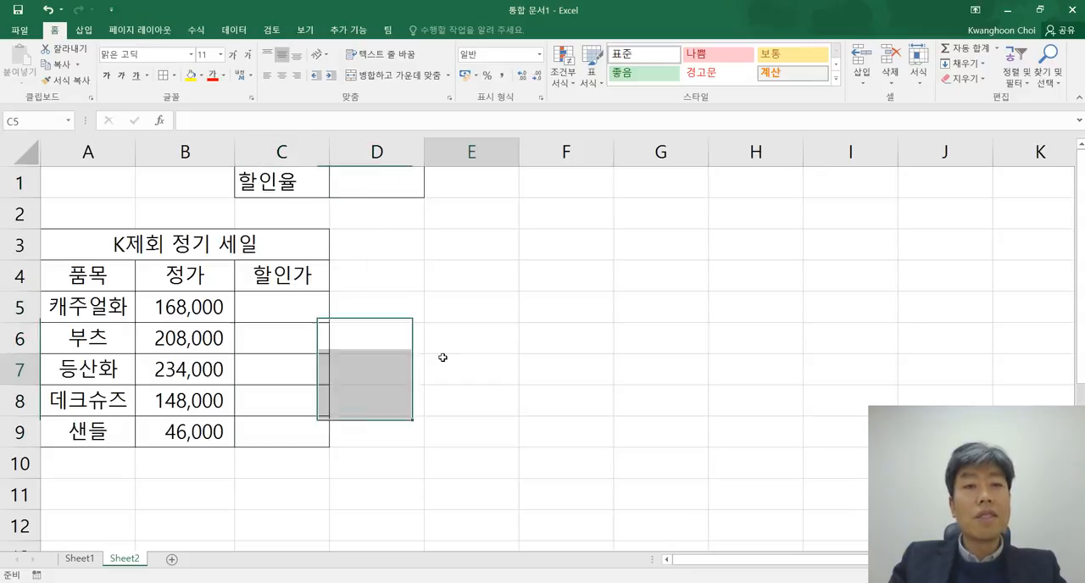
Step: Enter 30% as the 할인율 value in cell D1 and select the cell again
click(387, 188)
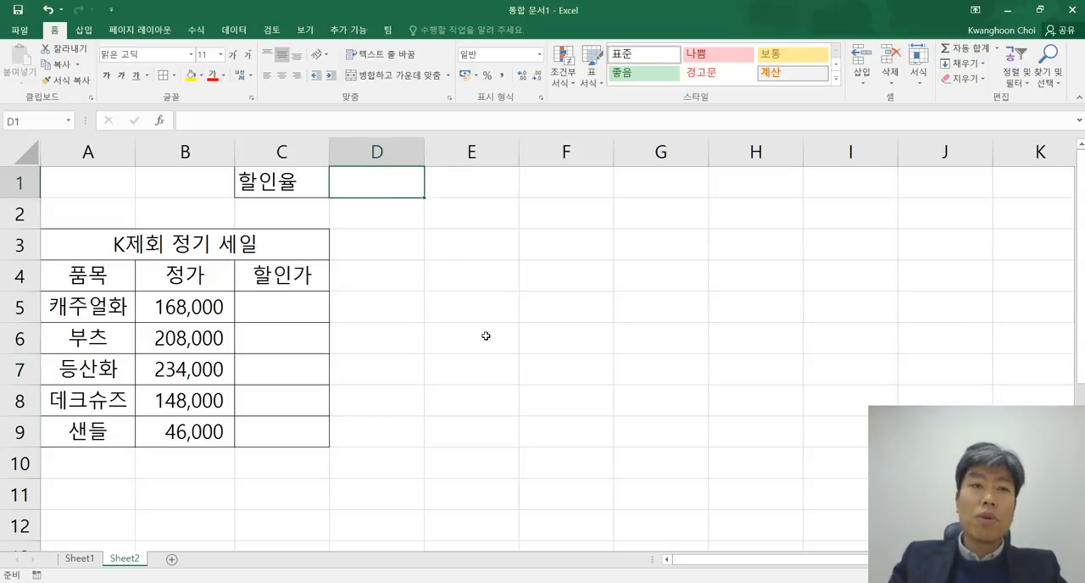
key(F2)
text(%)
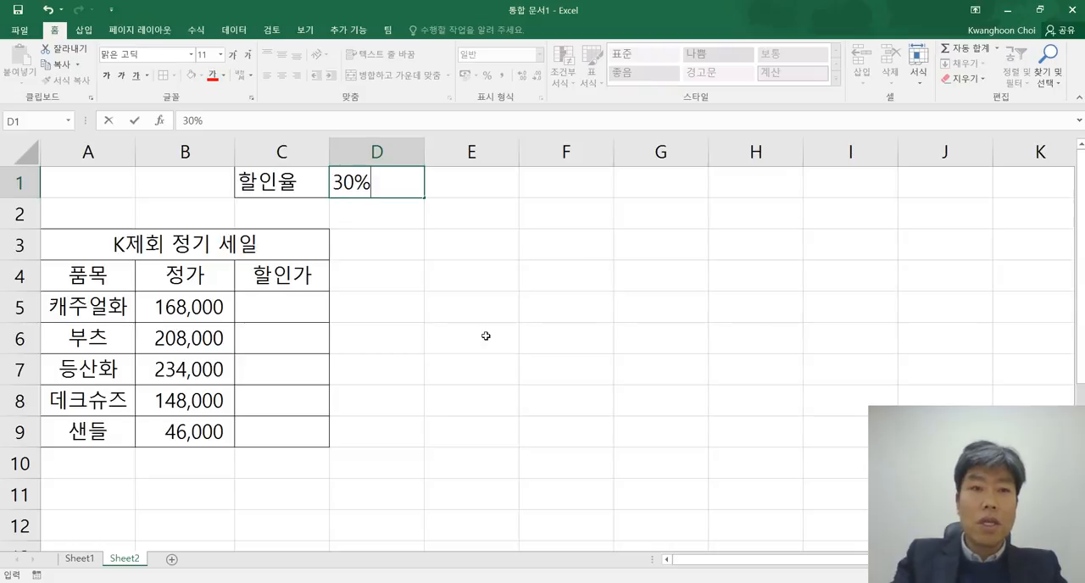
key(Return)
key(Up)
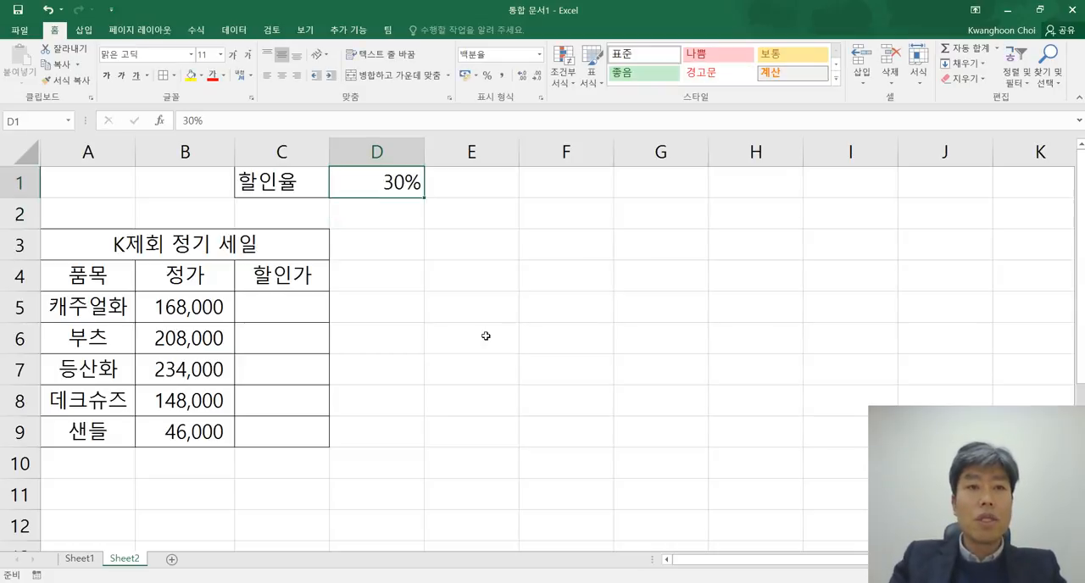
Step: Clear the rate in D1 and try entering 0.3 in the percentage-formatted cell
key(BackSpace)
key(Return)
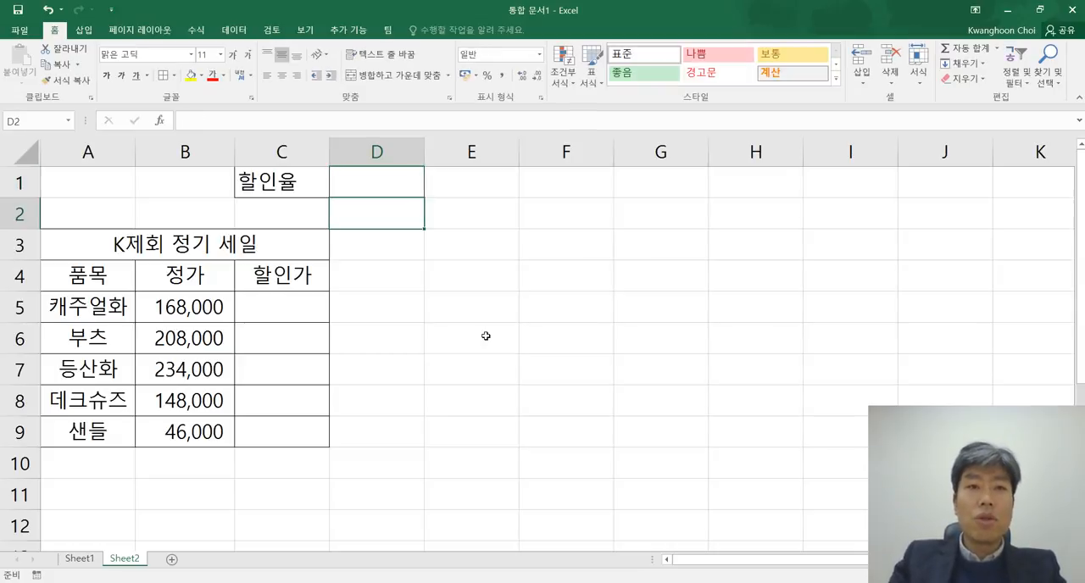
key(Up)
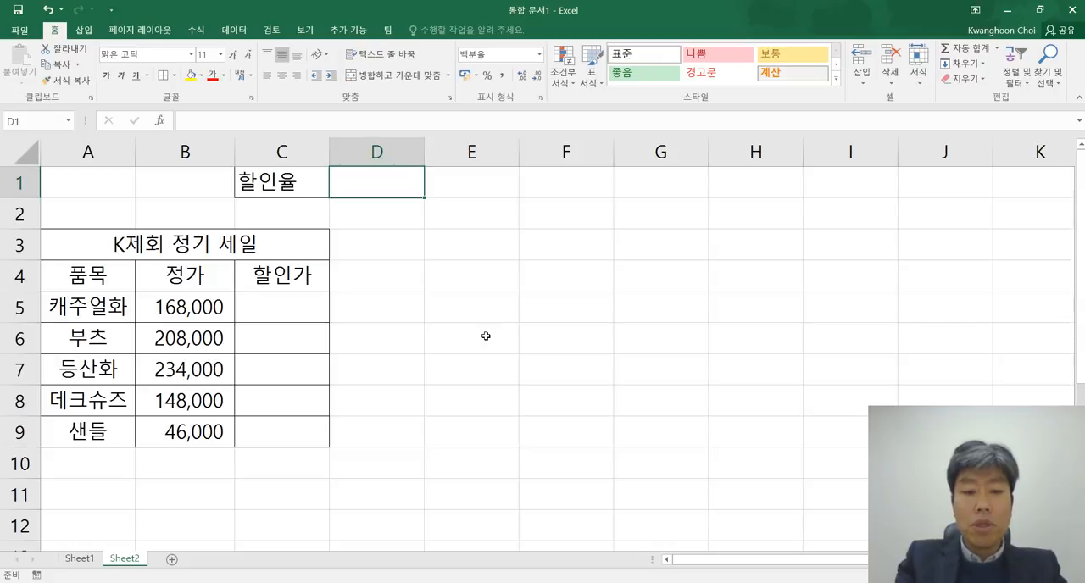
text(0.3)
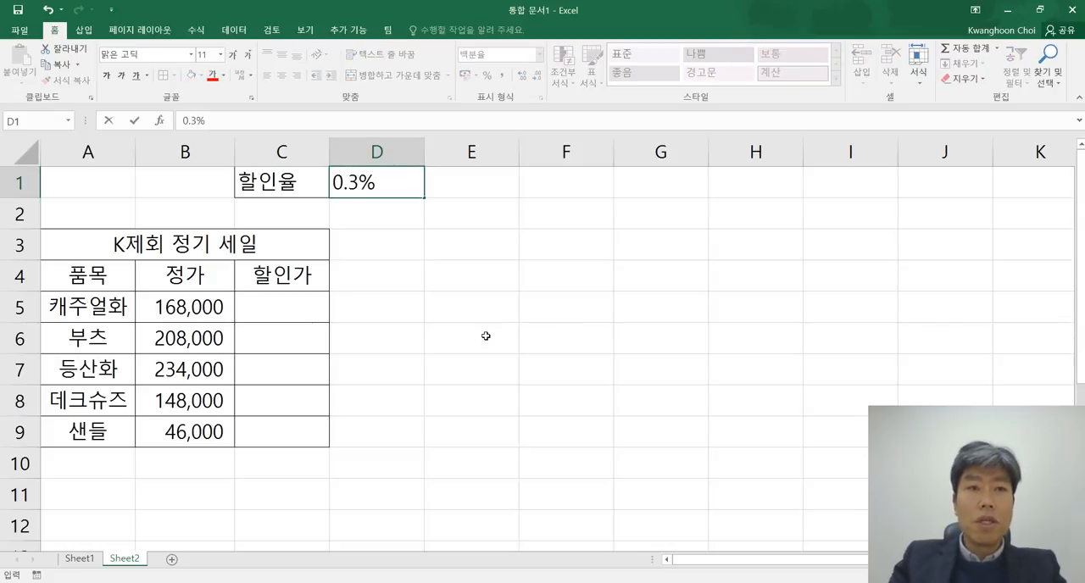
key(Right)
key(Left)
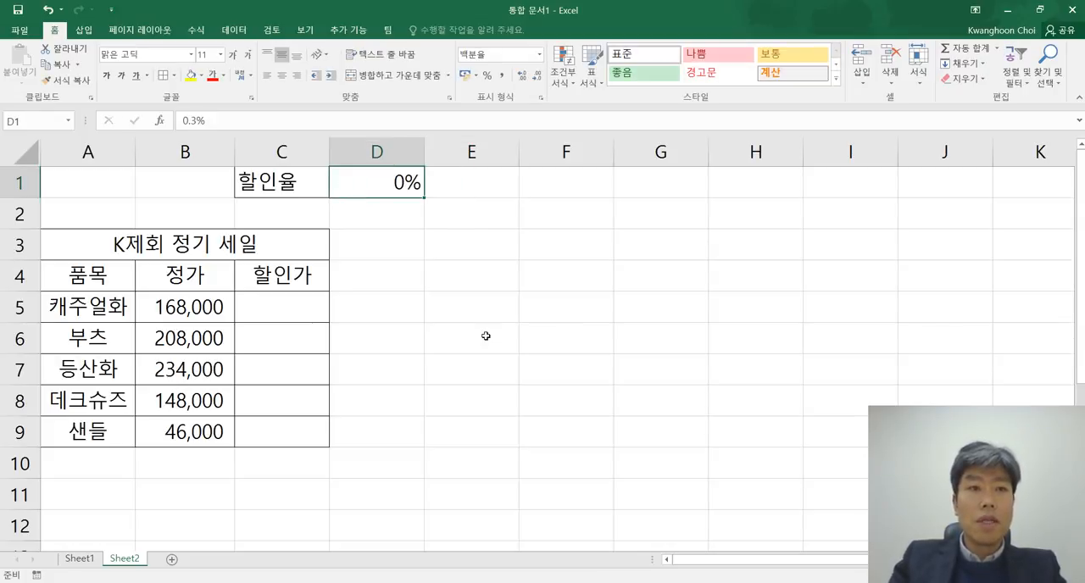
Step: Check the number format category of D1 in the Format Cells dialog, leaving it without changes
right_click(392, 178)
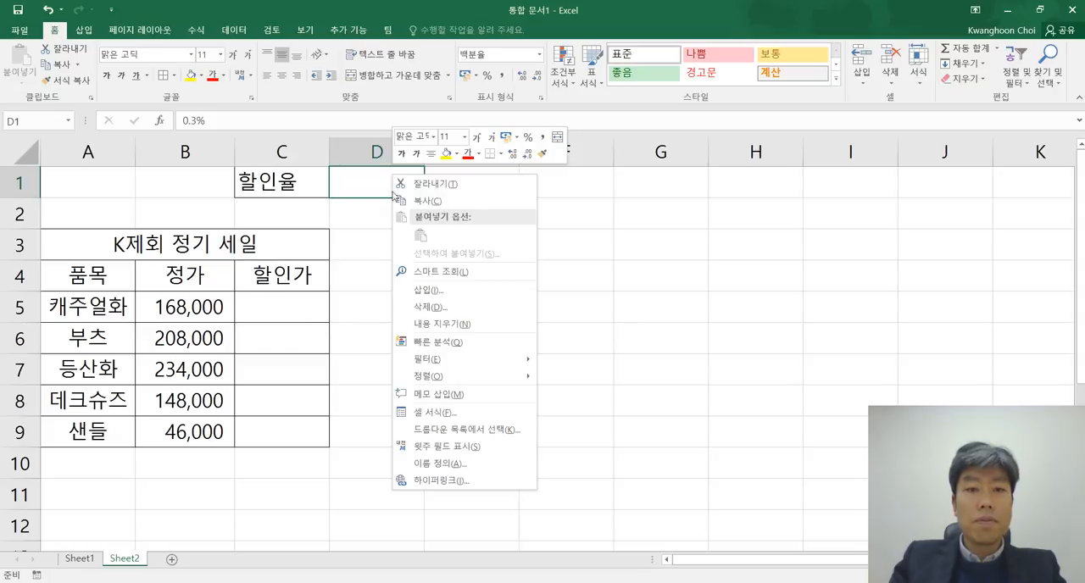
click(456, 413)
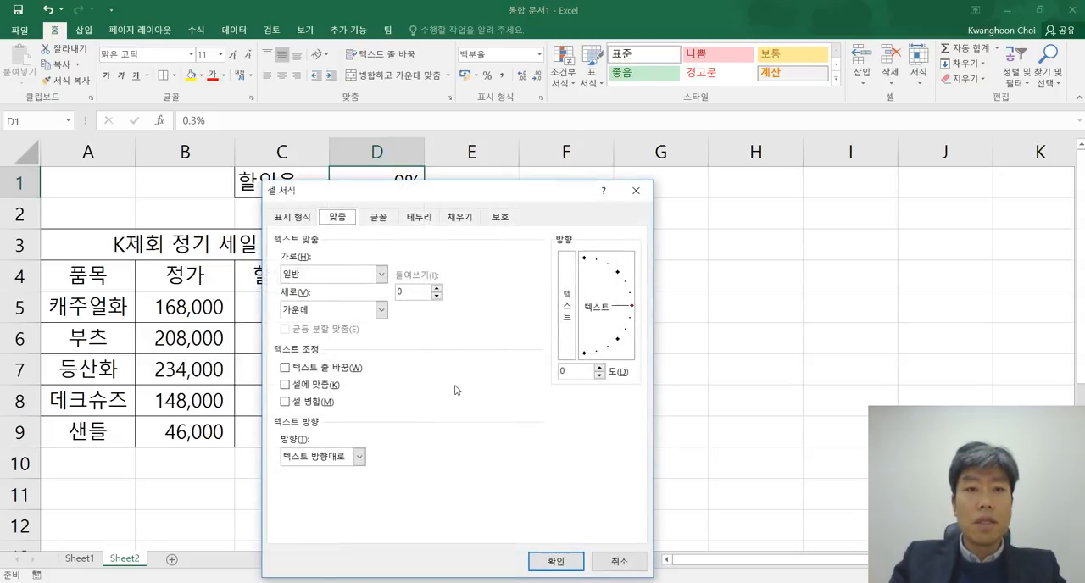
click(295, 218)
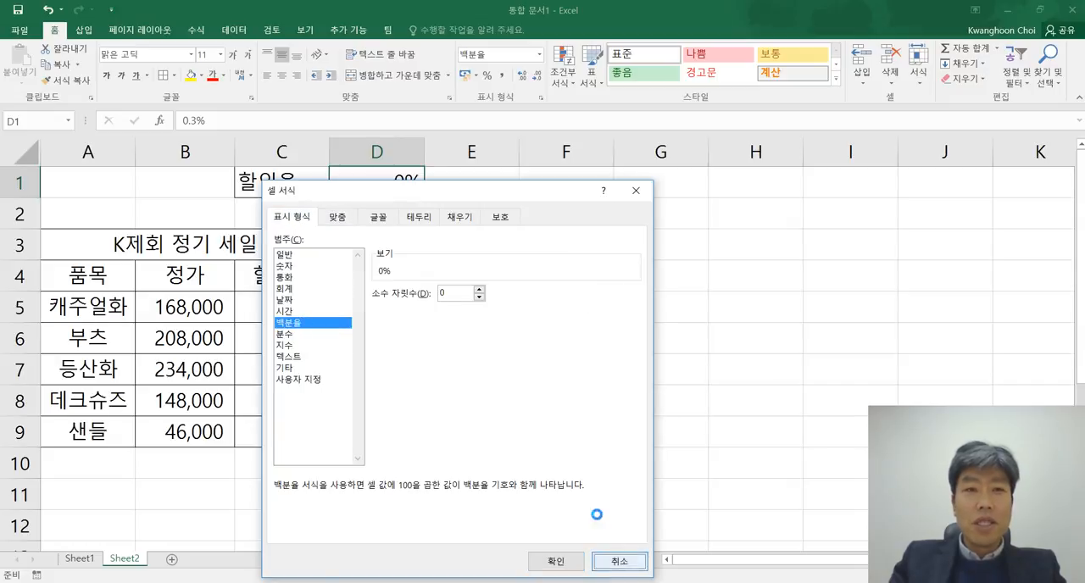
click(618, 561)
Step: Set the 할인율 in D1 back to 30%, relying on the cell's percentage format
text(30)
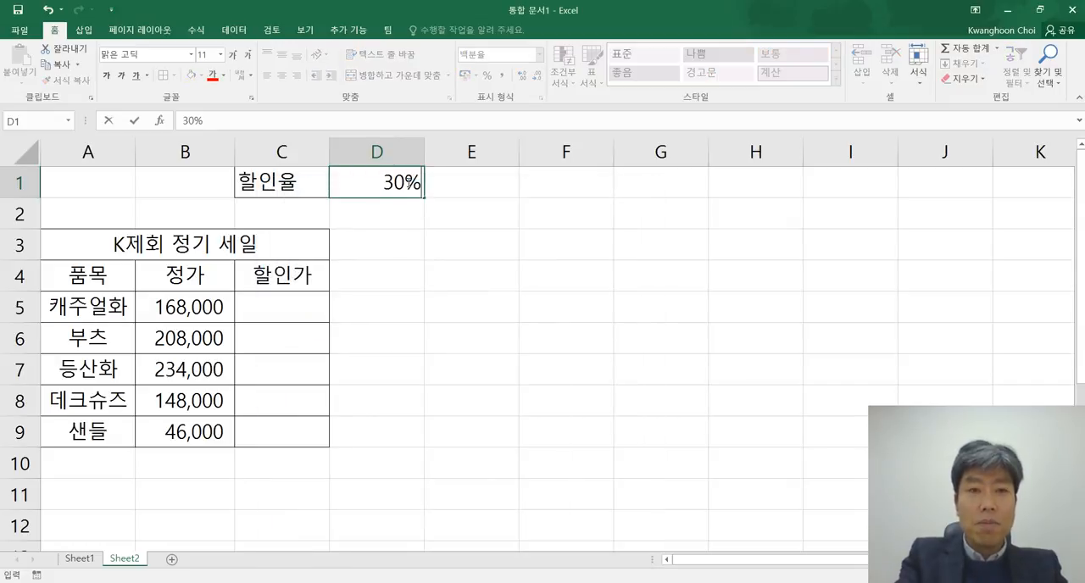
key(Return)
click(407, 183)
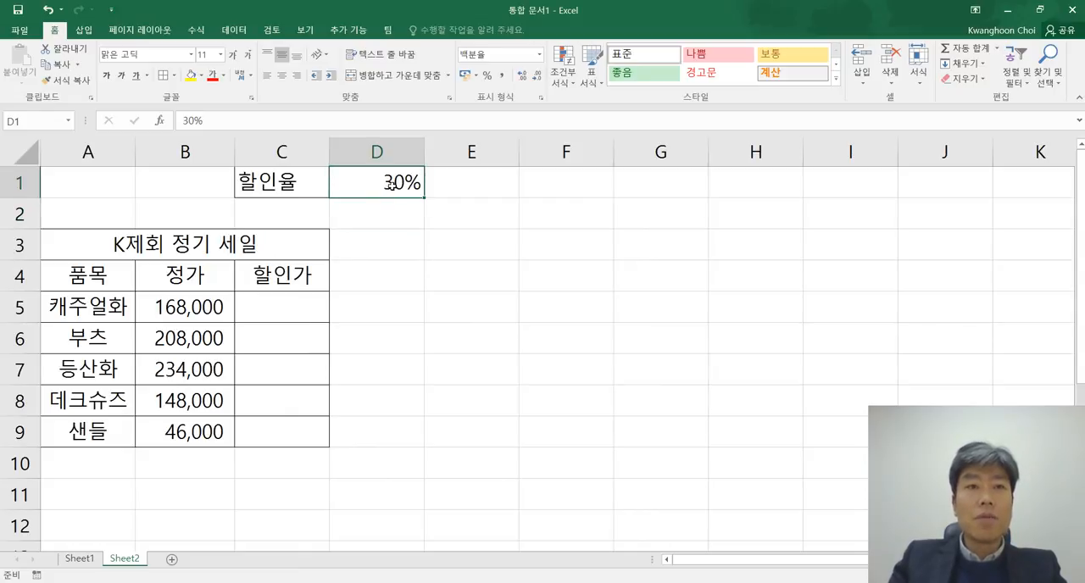
click(485, 220)
click(390, 181)
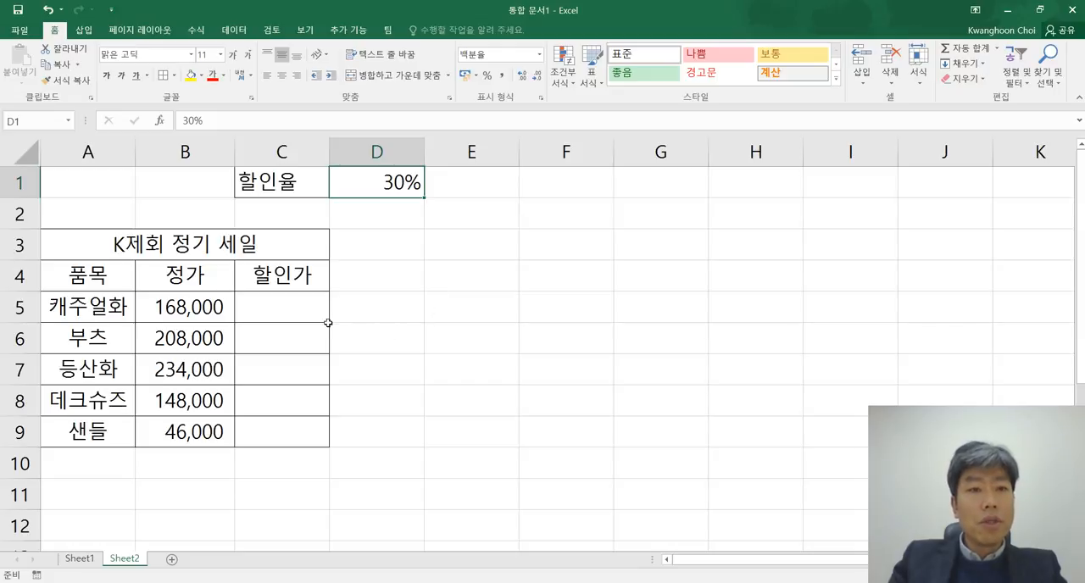
Step: Enter the formula =B5*D1 in C5 to multiply the 캐주얼화 정가 by the 할인율
click(188, 308)
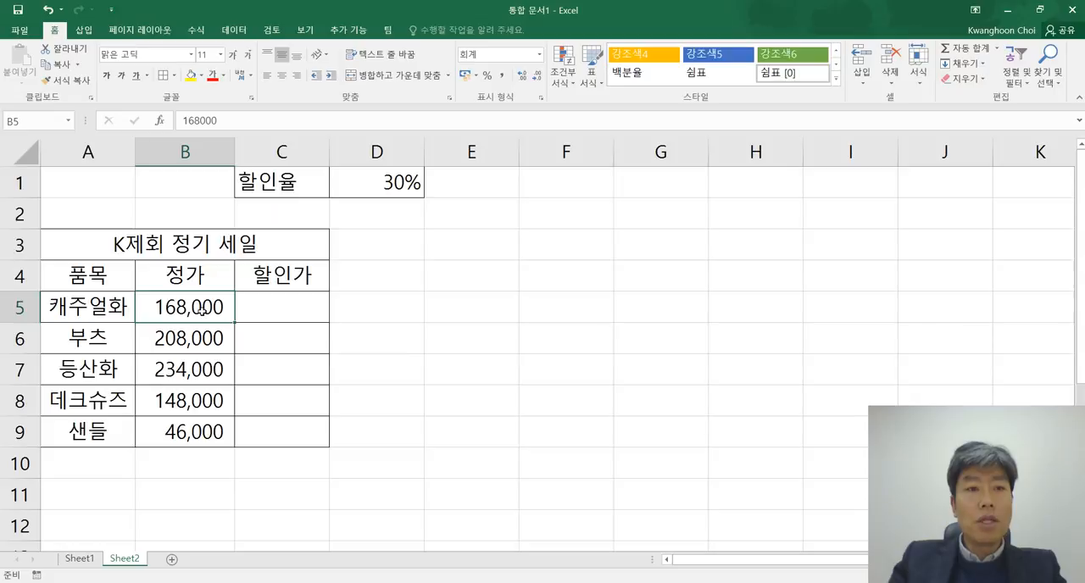
click(294, 308)
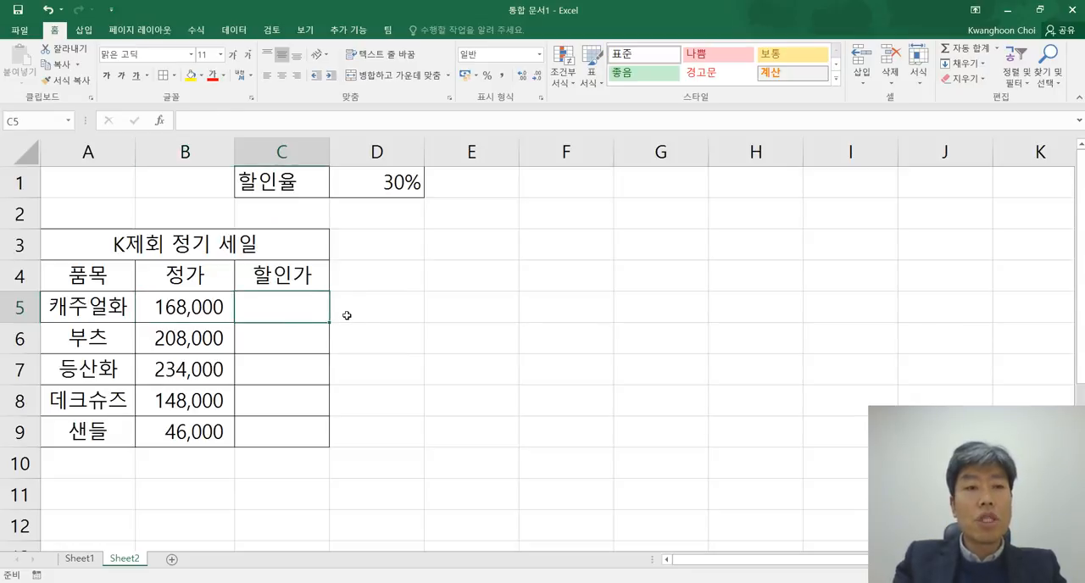
text(=)
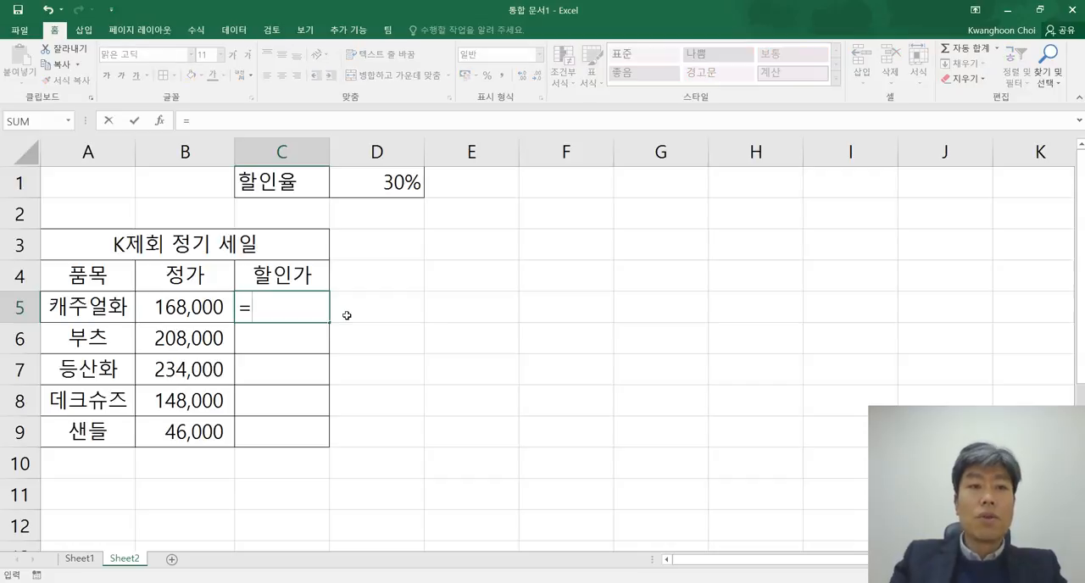
click(187, 302)
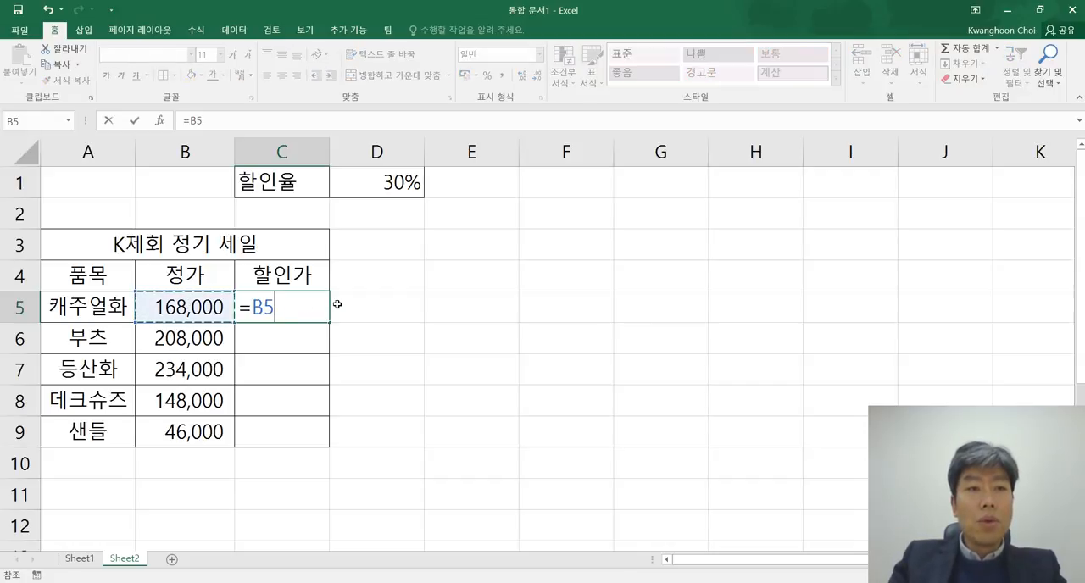
text(*)
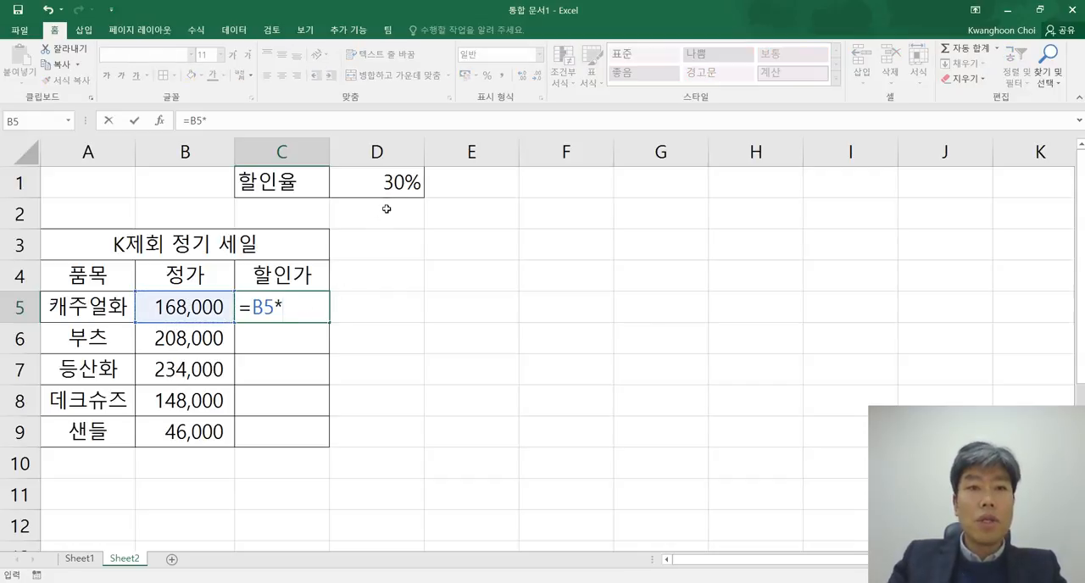
click(386, 181)
key(Return)
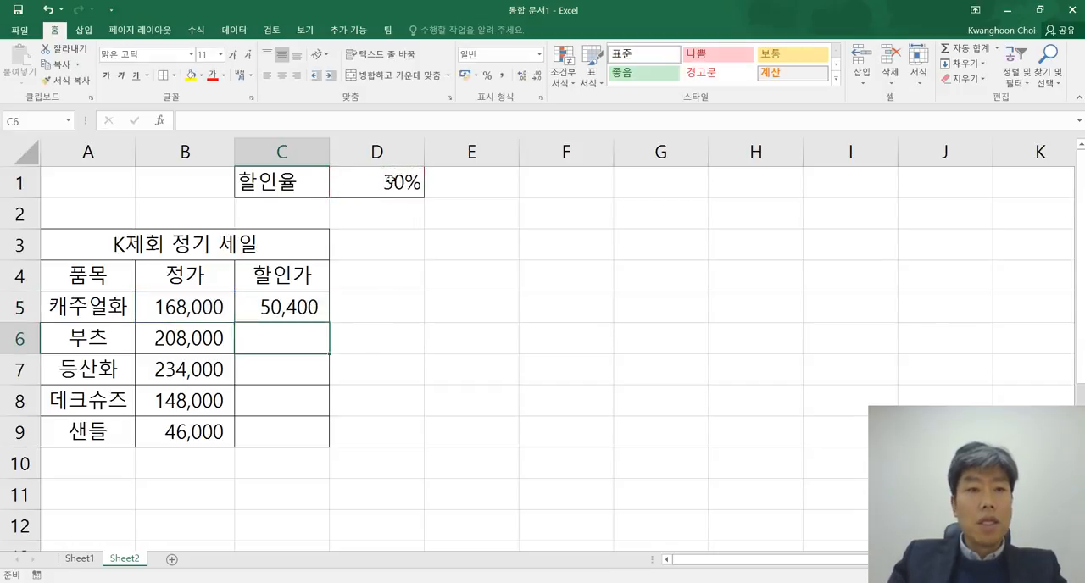
Step: Change the 할인가 formula in C5 to =B5-B5*D1 so the discount is subtracted from the price
click(294, 306)
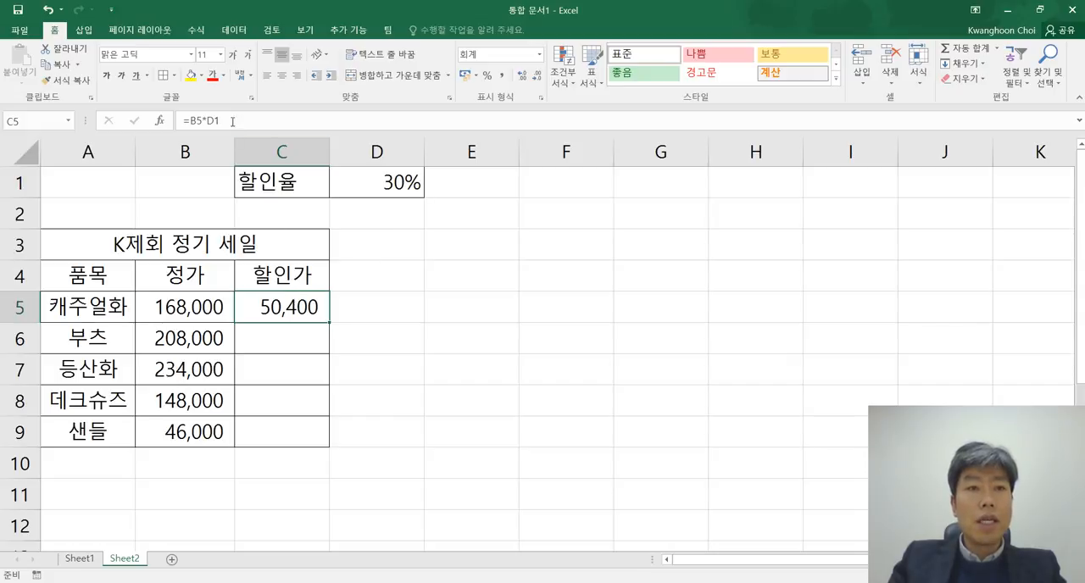
click(191, 119)
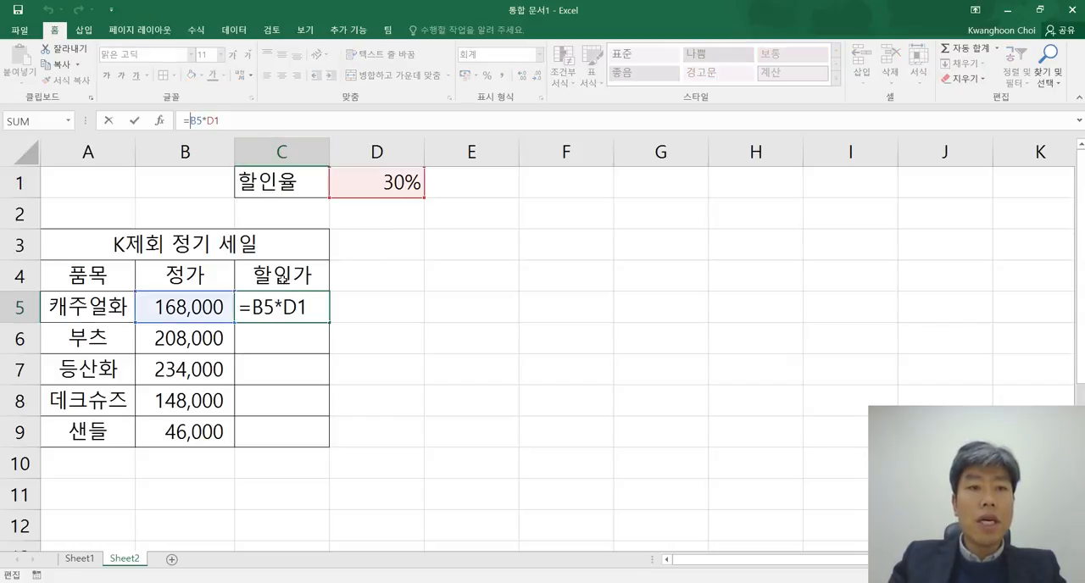
click(188, 307)
text(-)
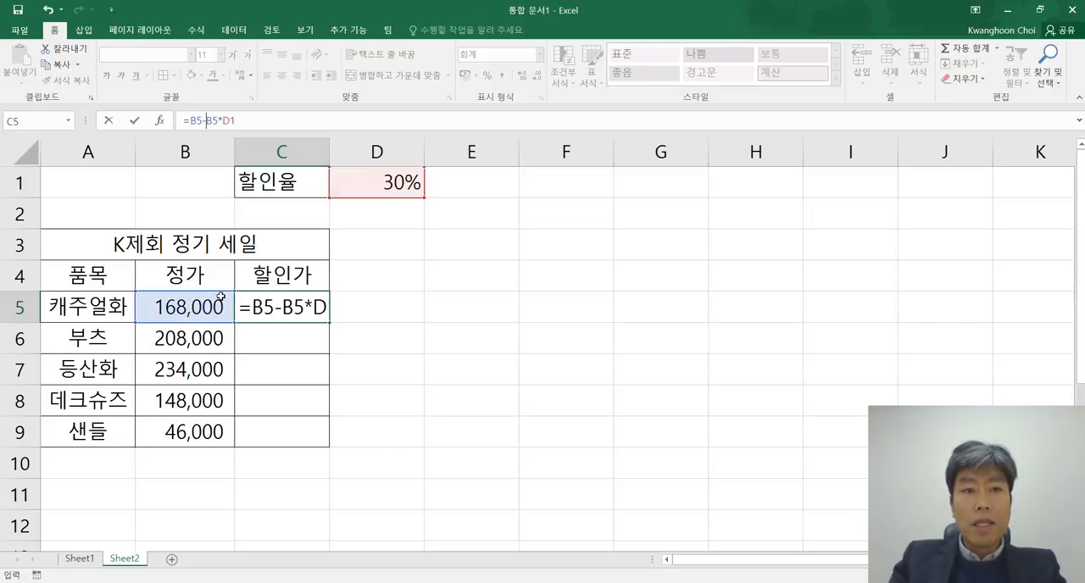
key(Return)
click(445, 332)
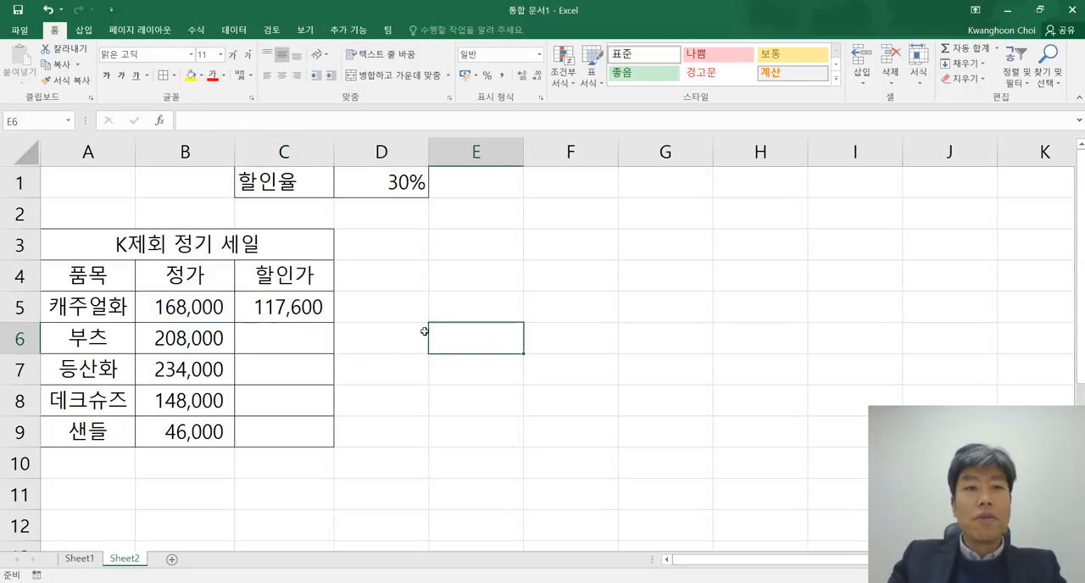
Step: Display the sheet's formulas and examine which cells the C5 formula references
click(287, 310)
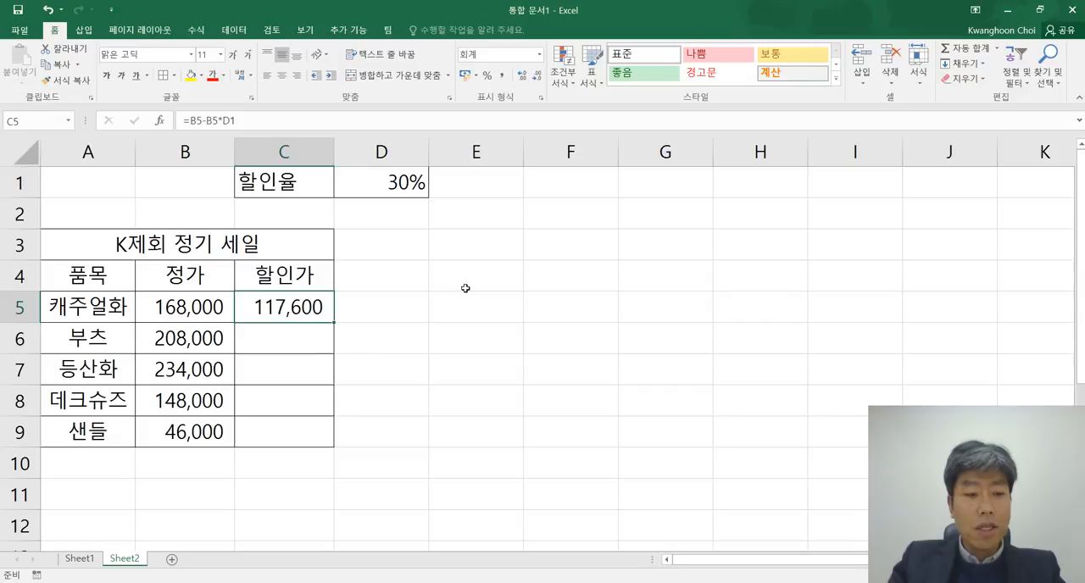
key(ctrl+grave)
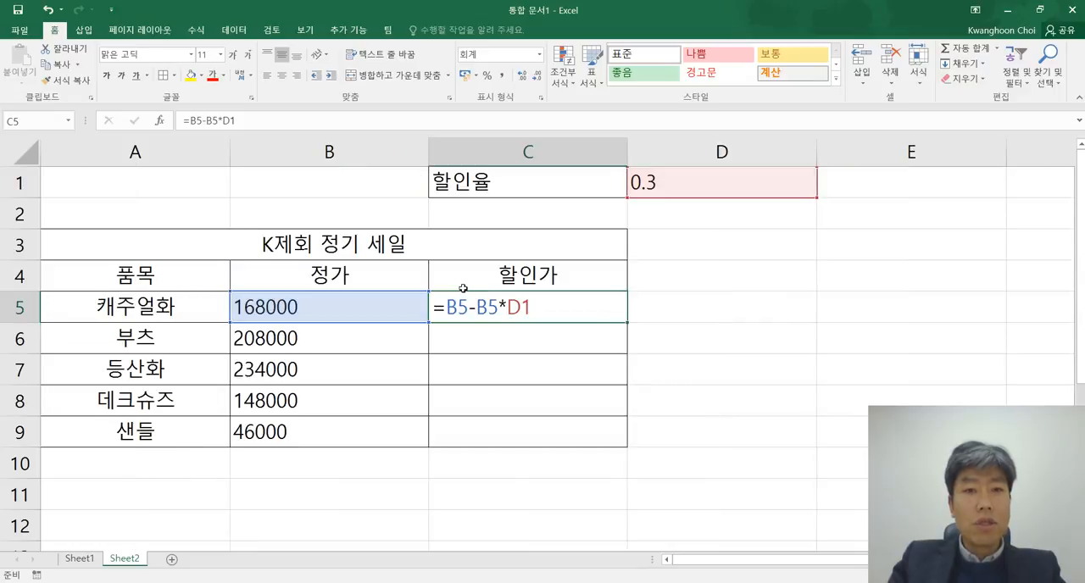
click(721, 341)
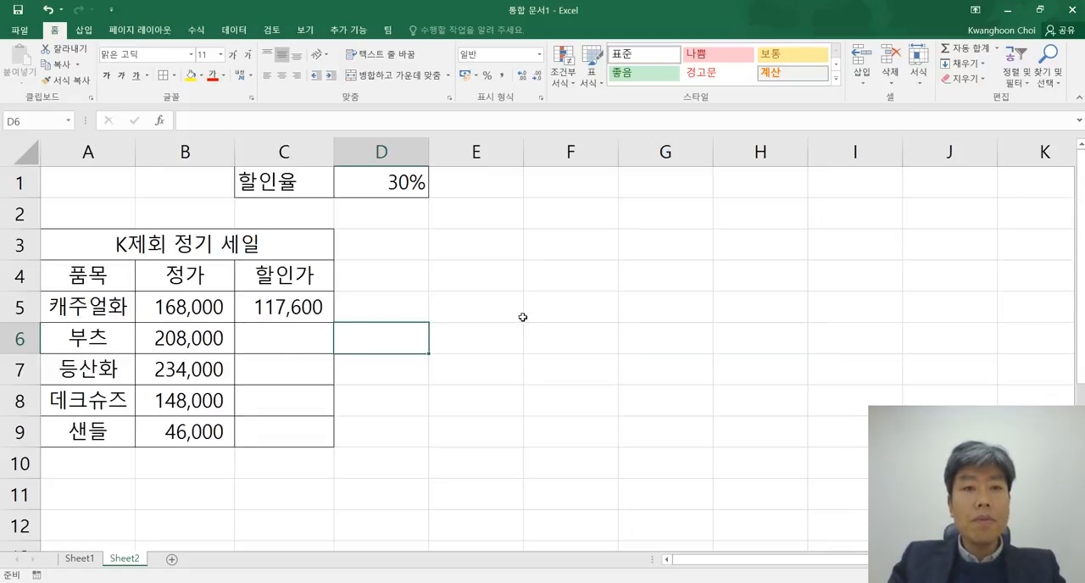
Step: Compare the C5 formula with the remaining 정가 prices in B6:B9 that need the same calculation
drag(520, 314, 564, 308)
click(312, 307)
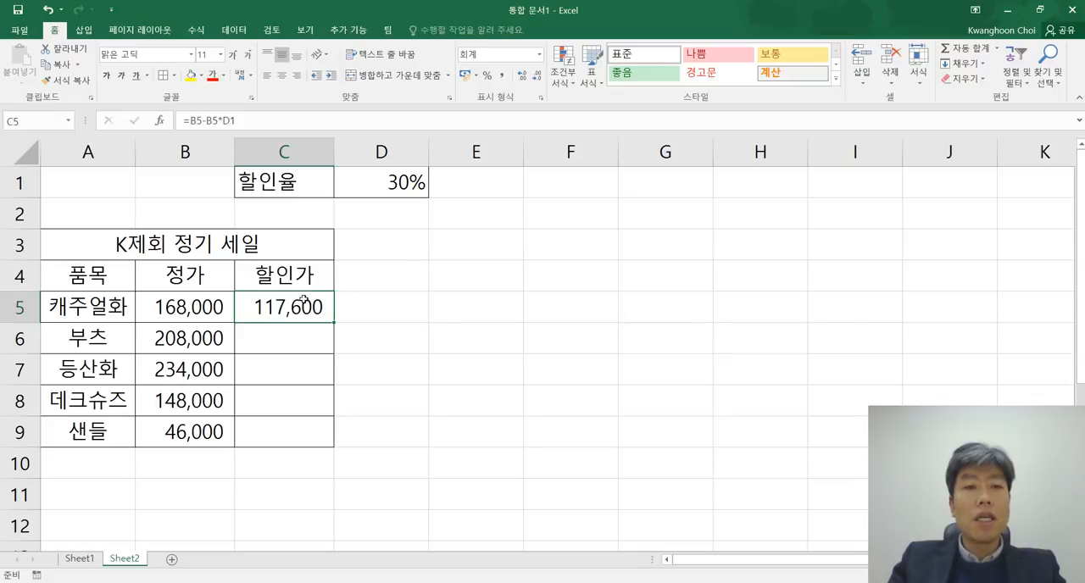
click(460, 303)
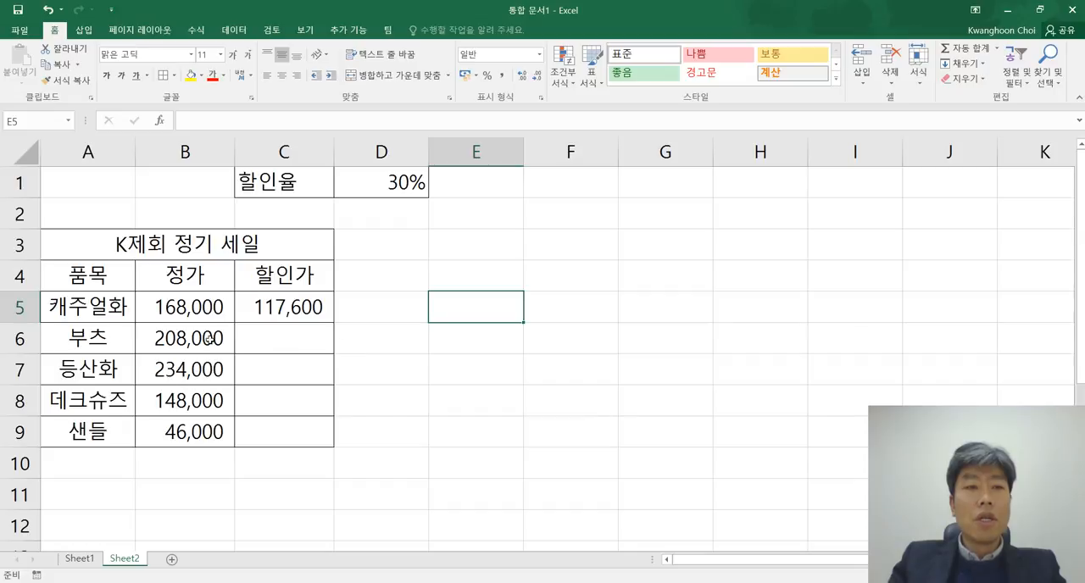
click(197, 338)
click(289, 309)
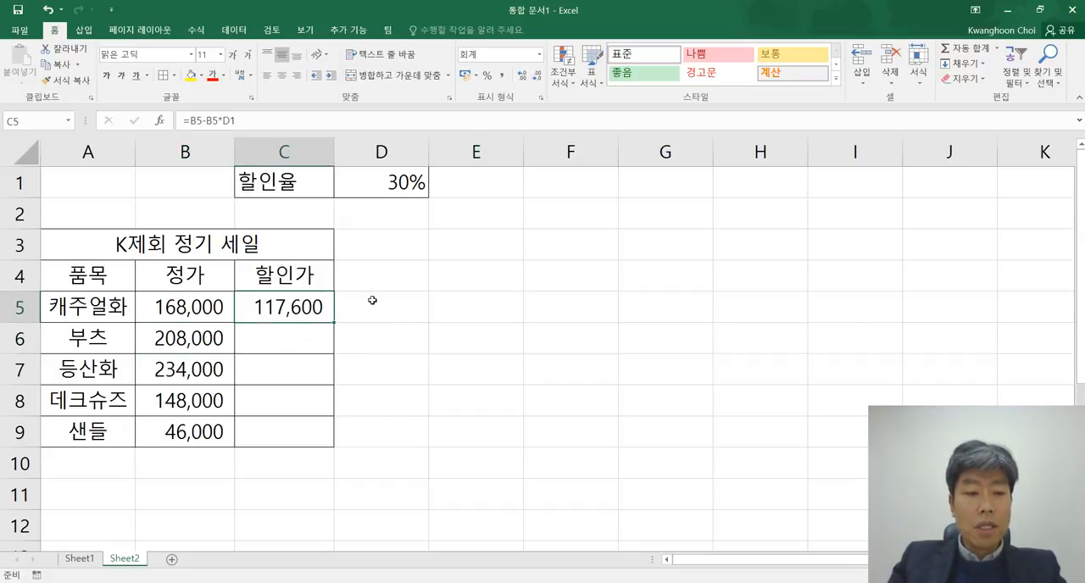
click(201, 361)
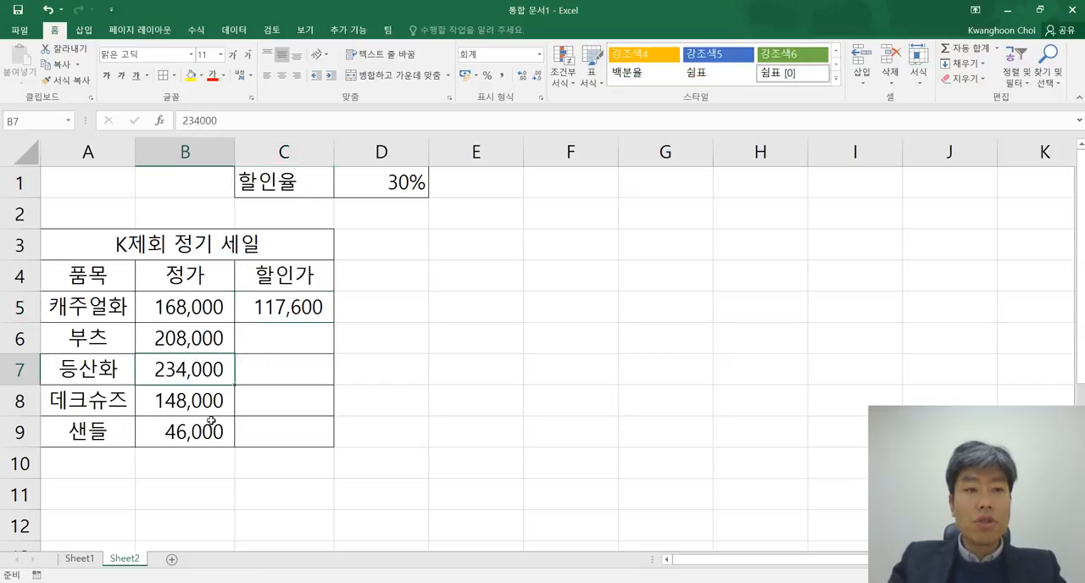
click(212, 426)
click(513, 388)
Step: Copy the 할인가 formula from C5 to C6:C9
click(305, 308)
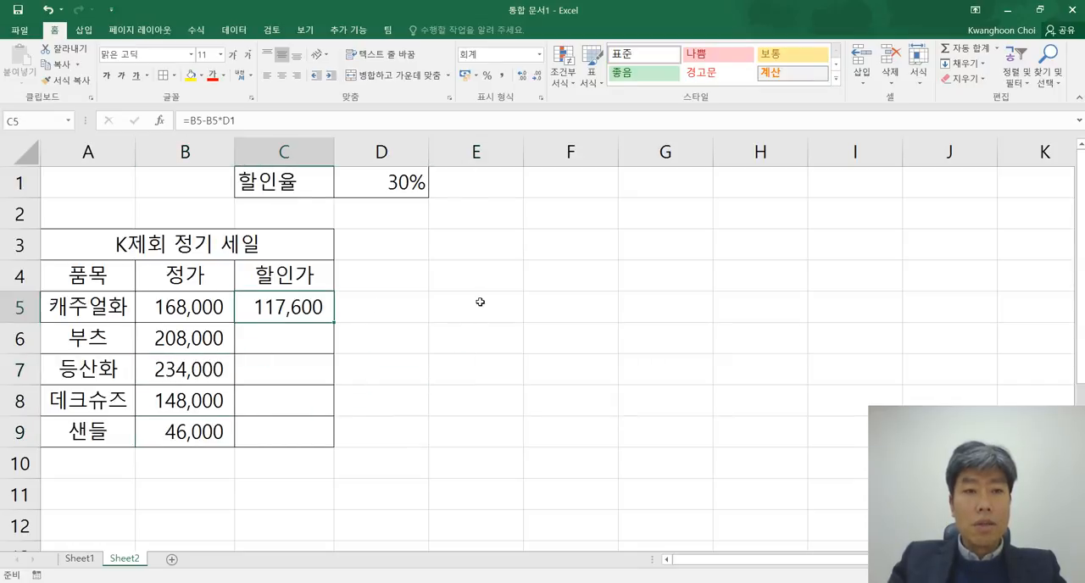
key(ctrl+c)
drag(314, 338, 311, 434)
key(ctrl+v)
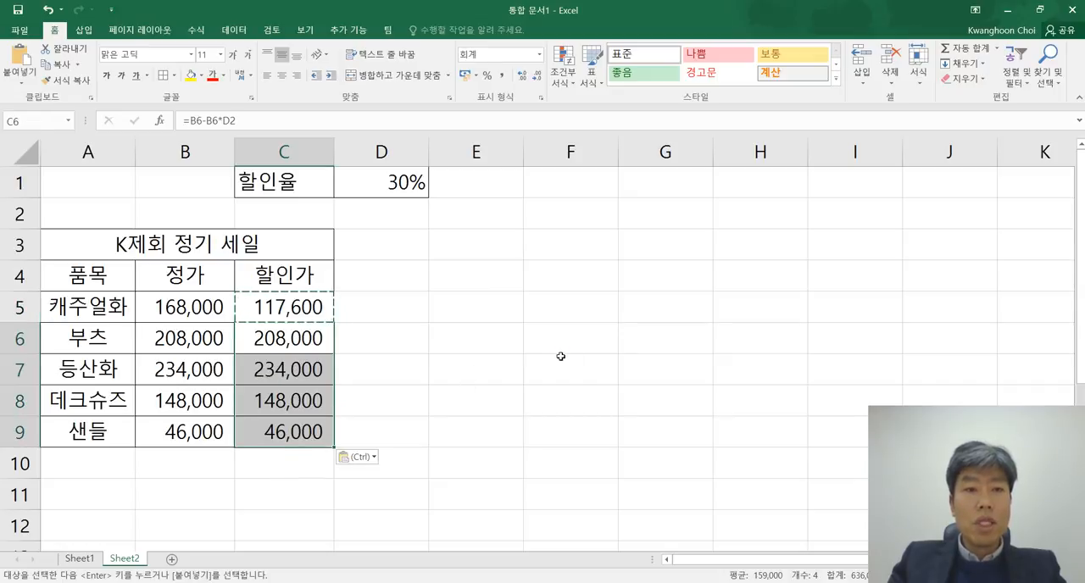
click(561, 356)
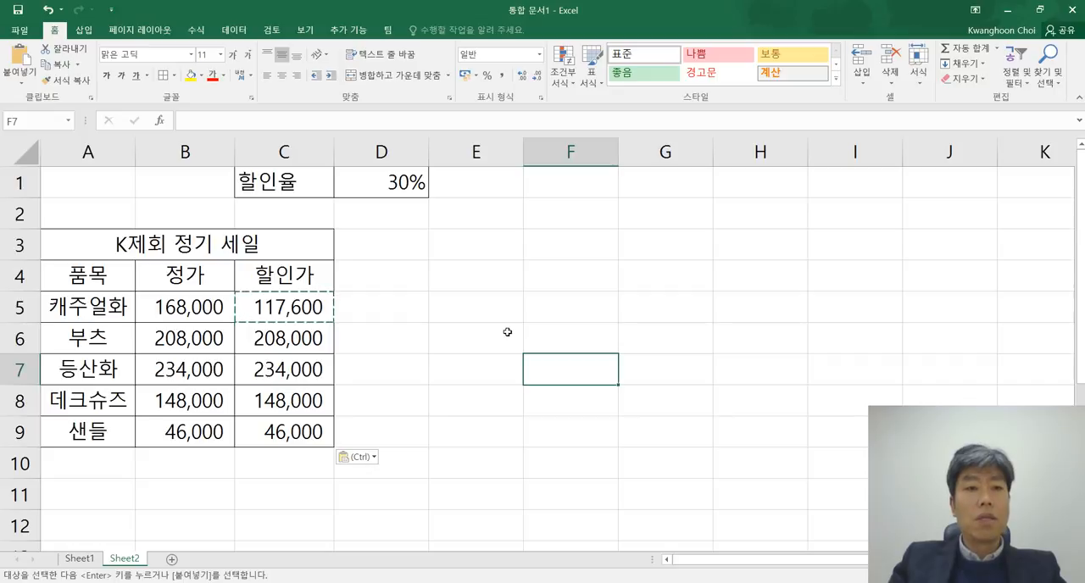
Step: Check the copied 할인가 formula in C6 against the 정가 in B6
click(307, 339)
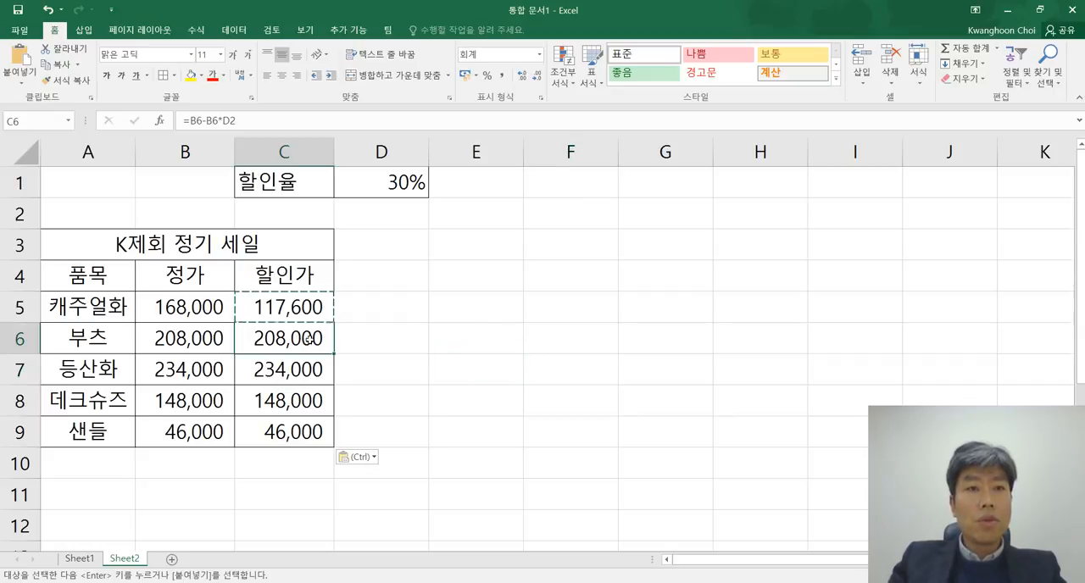
click(190, 338)
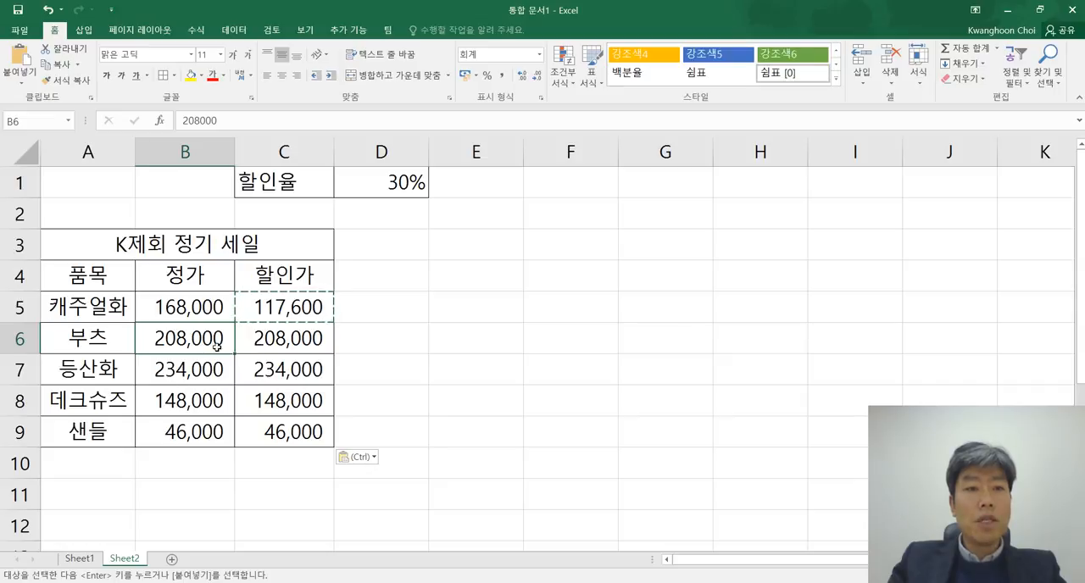
click(300, 341)
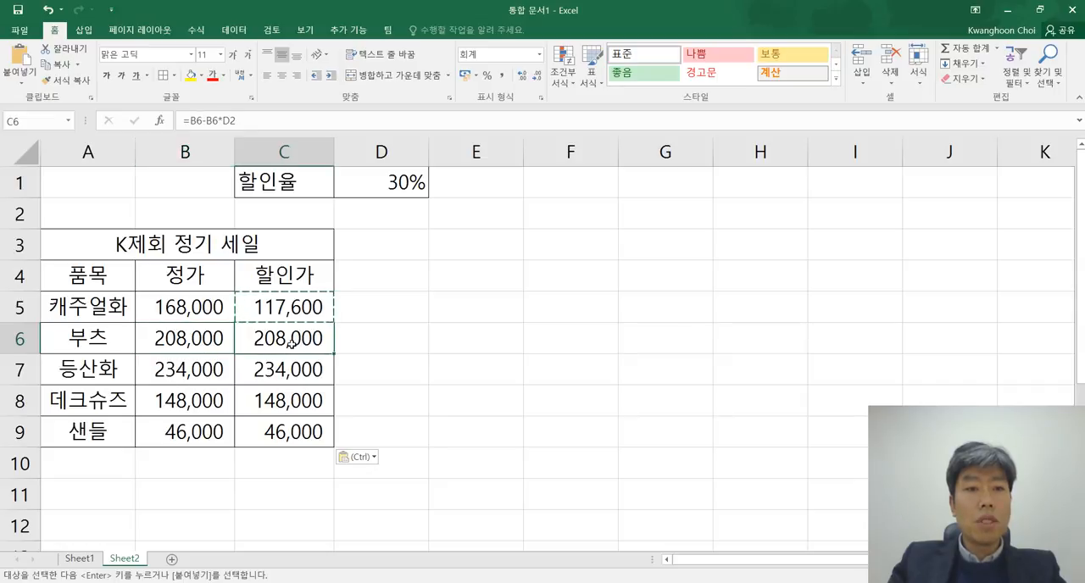
click(400, 340)
click(284, 340)
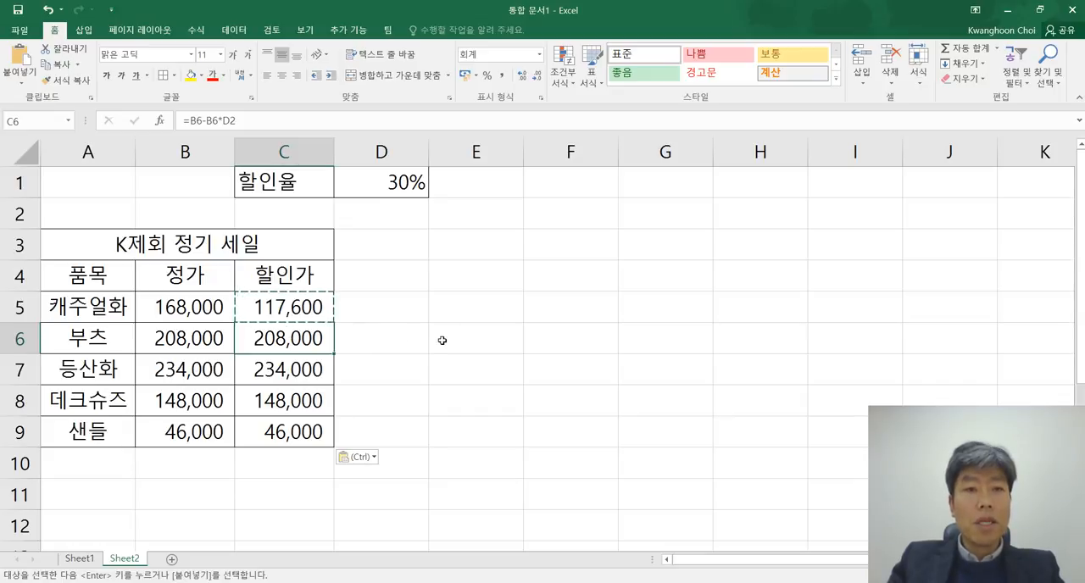
Step: Display the sheet's formulas and examine which 정가 and 할인율 cells each formula in C5:C9 references
key(ctrl+grave)
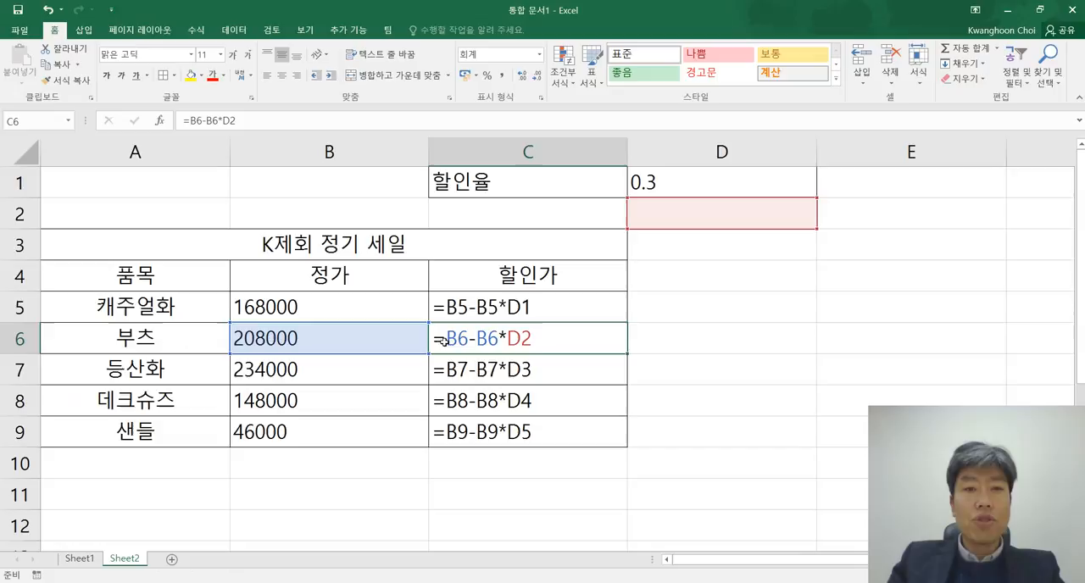
click(844, 375)
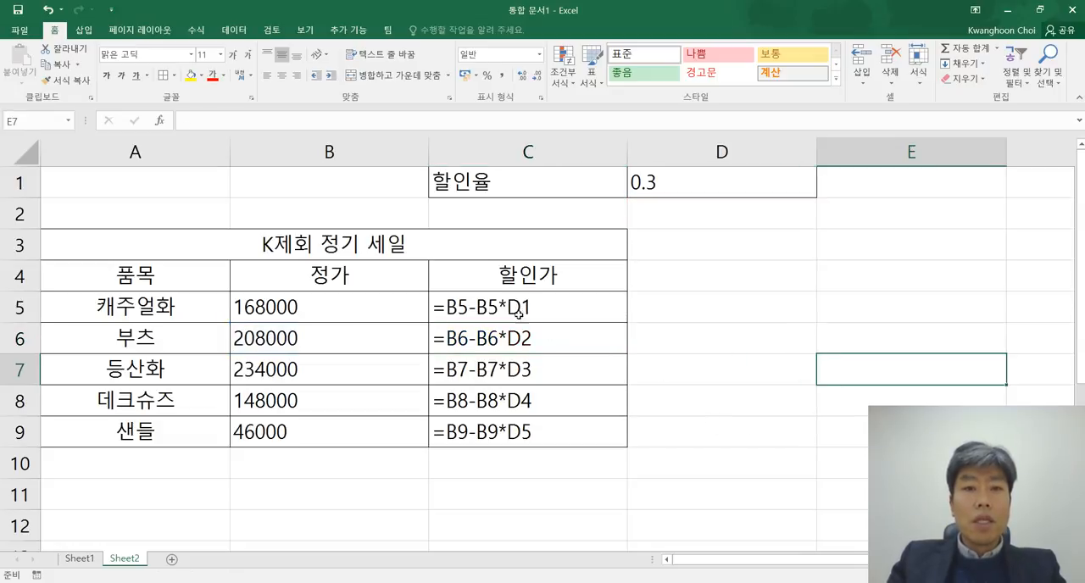
click(510, 344)
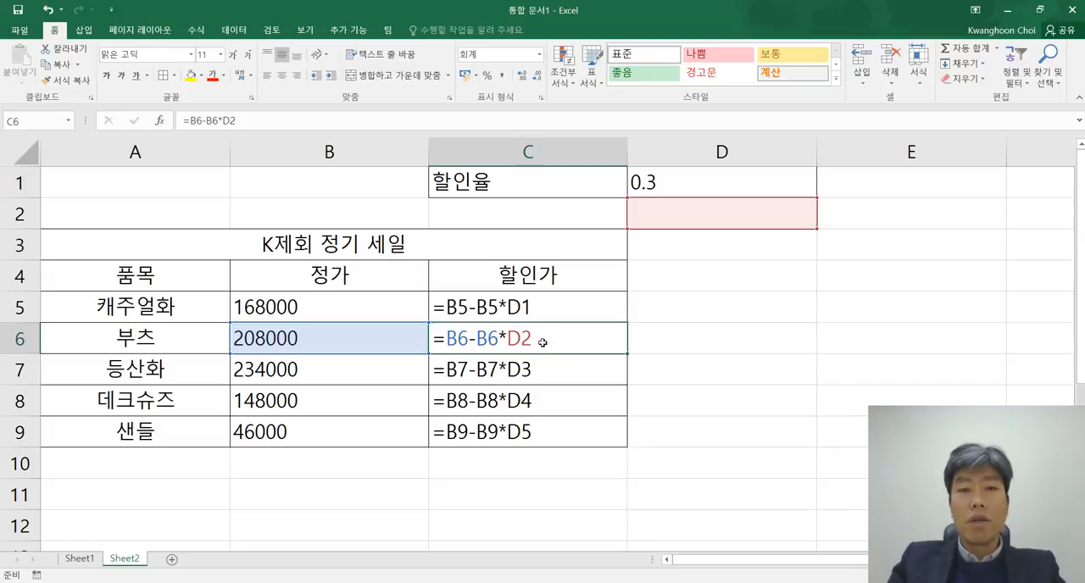
click(539, 310)
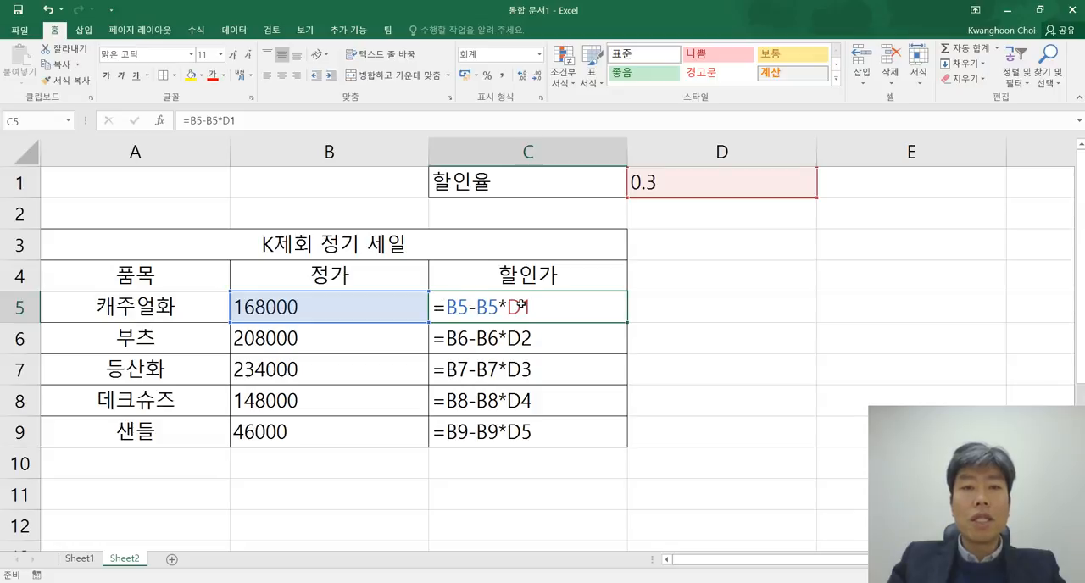
click(544, 338)
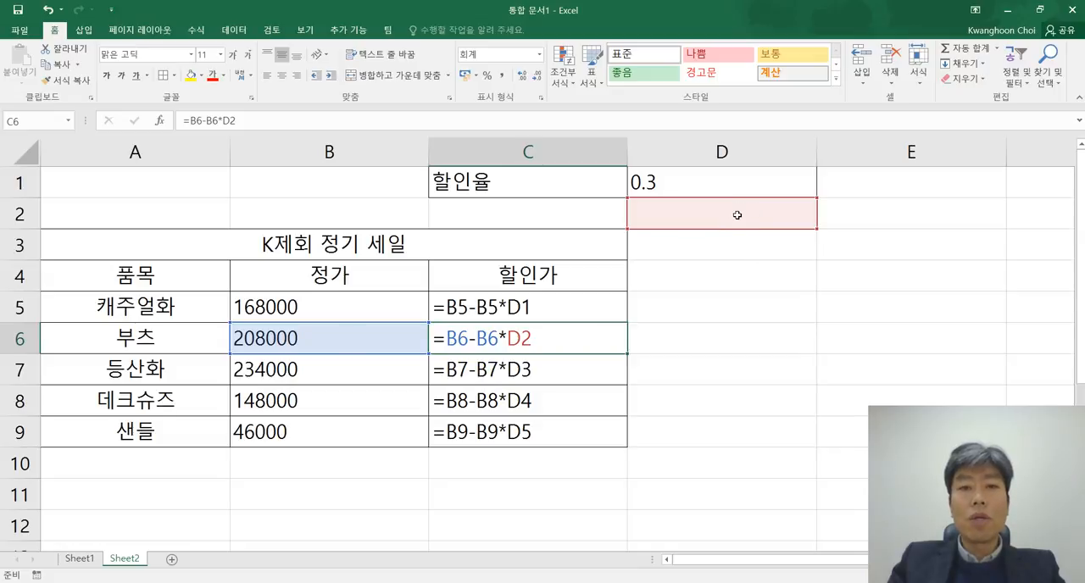
click(525, 370)
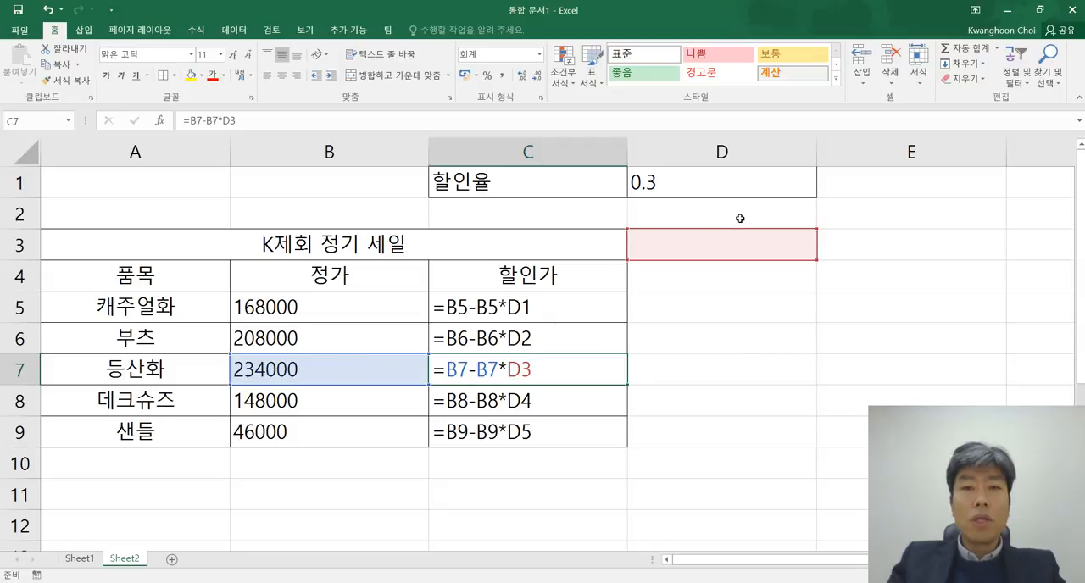
click(556, 400)
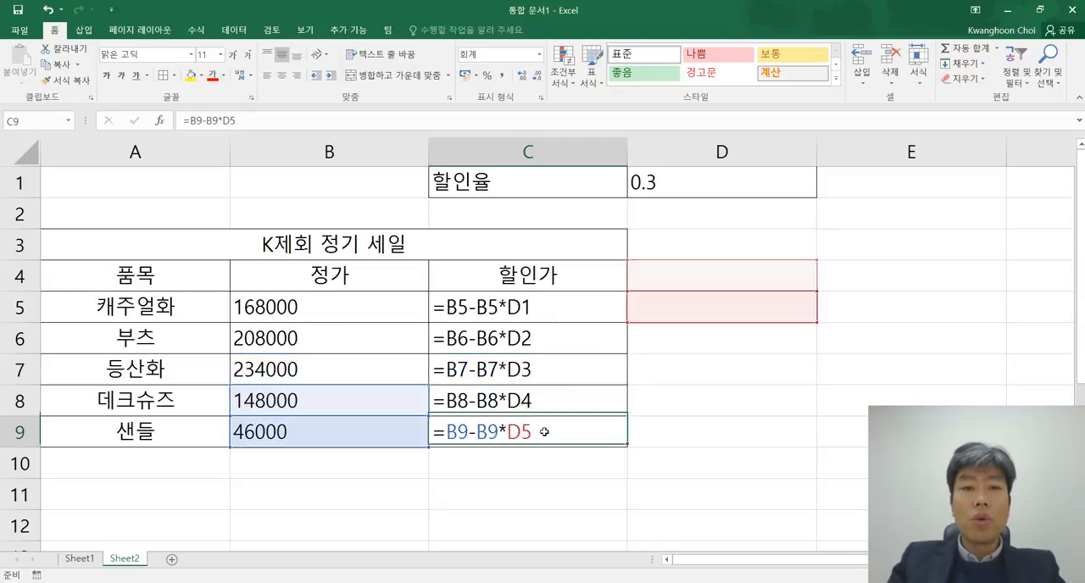
click(544, 432)
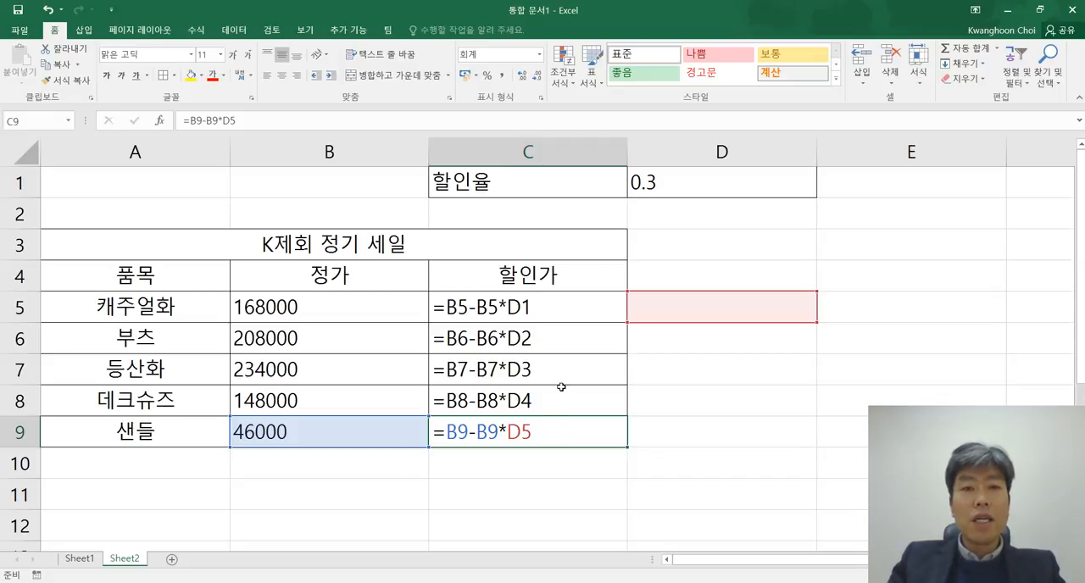
Step: Compare the original formula in C5 with its copies in C6:C9, focusing on how the 할인율 reference shifts
click(512, 306)
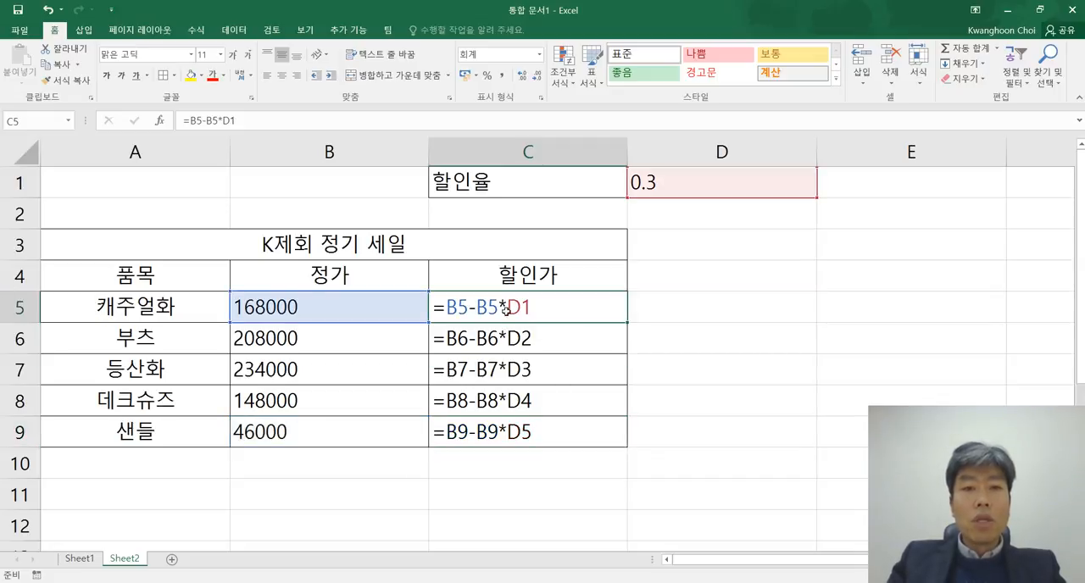
drag(507, 341, 504, 431)
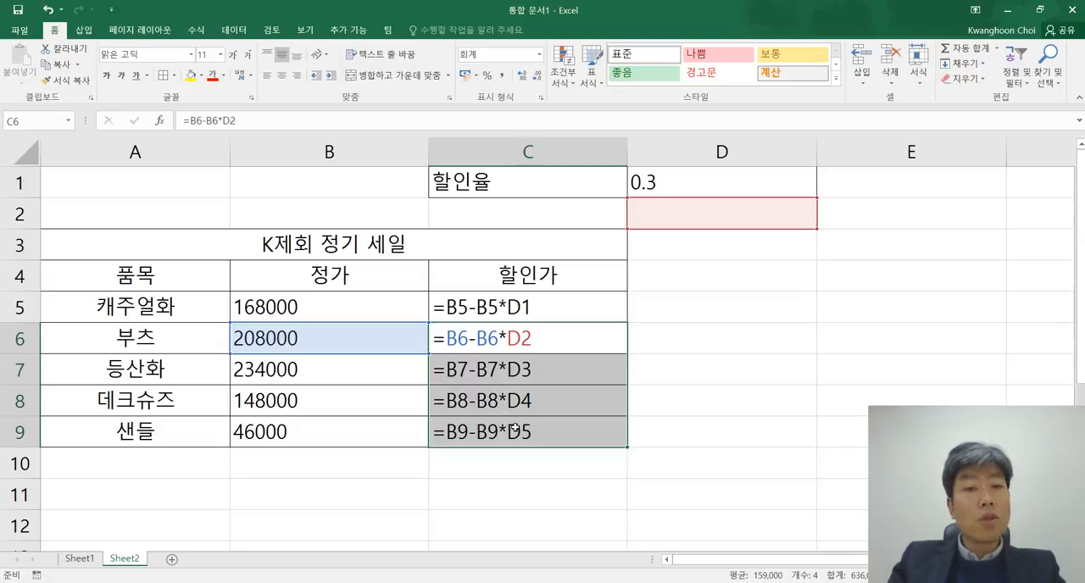
click(540, 298)
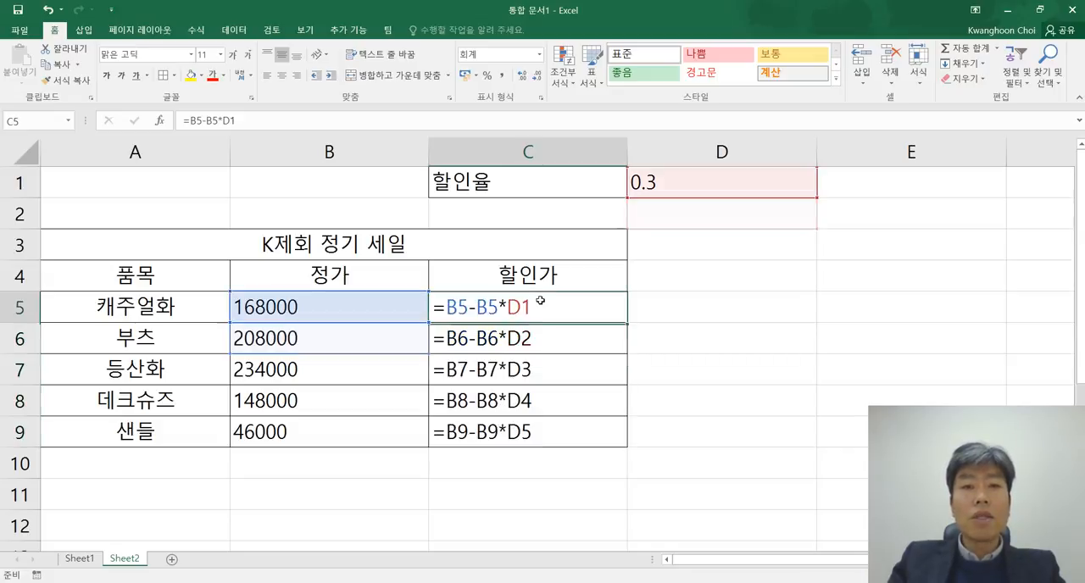
click(543, 336)
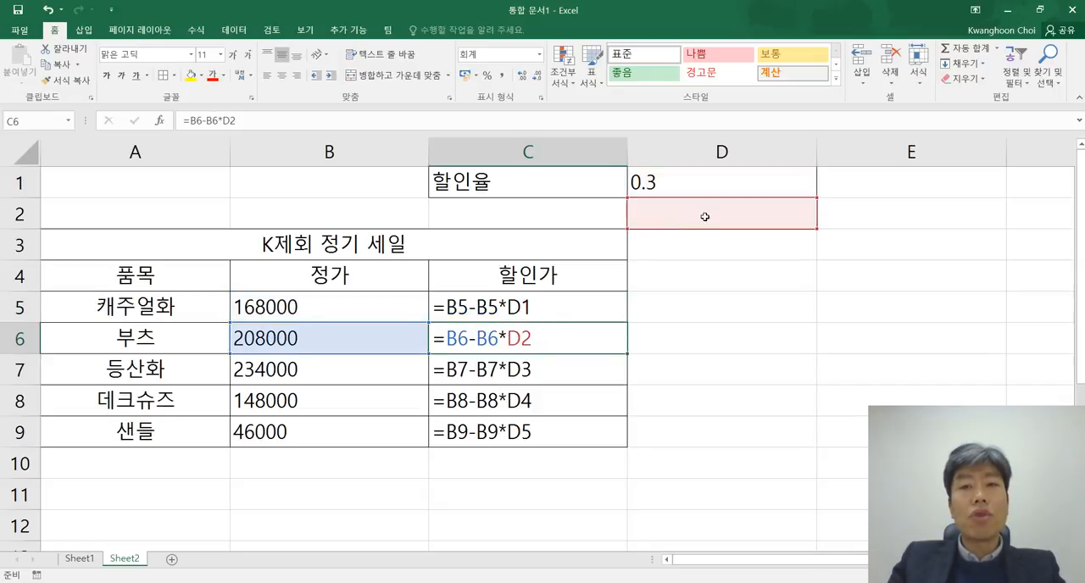
click(543, 369)
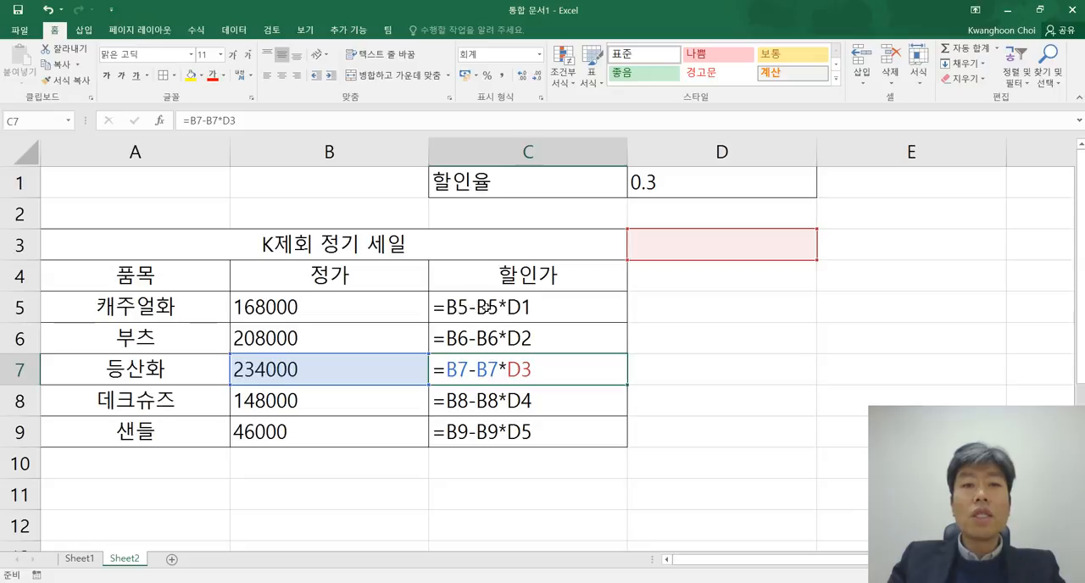
Step: Clear the copied 할인가 formulas from C6:C9
click(527, 307)
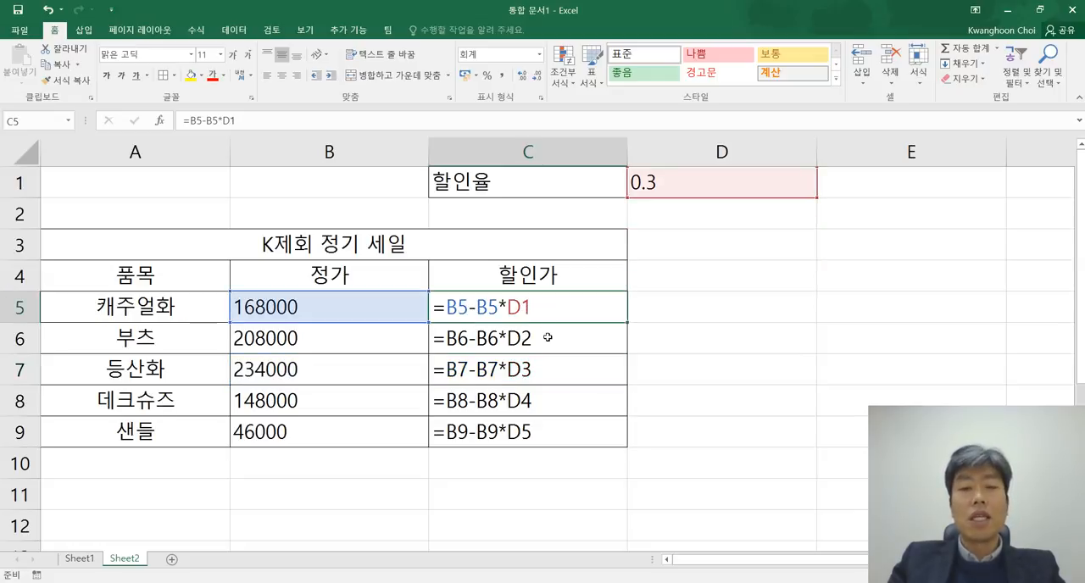
drag(549, 339, 539, 438)
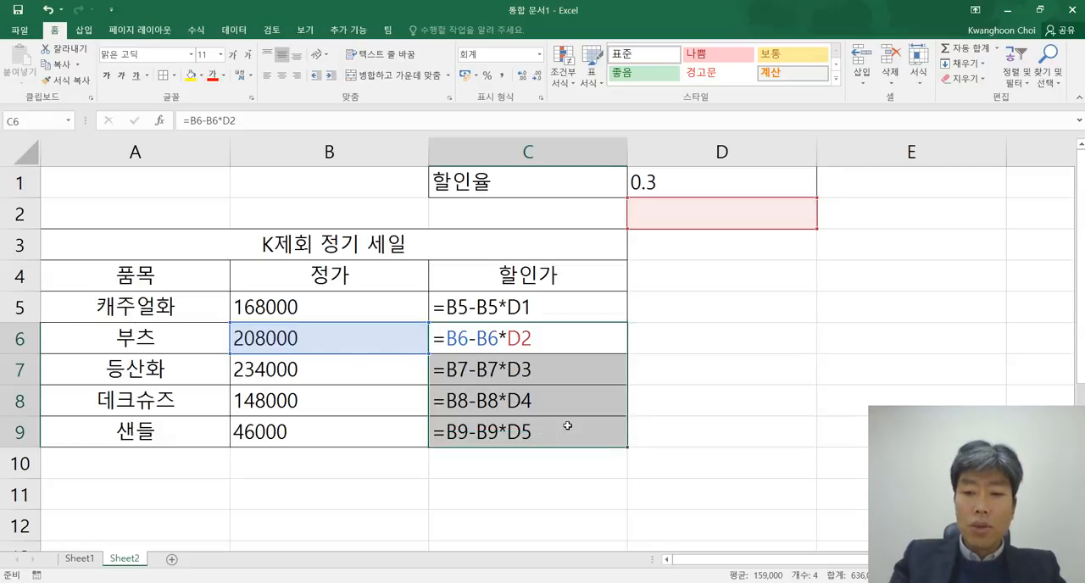
key(Delete)
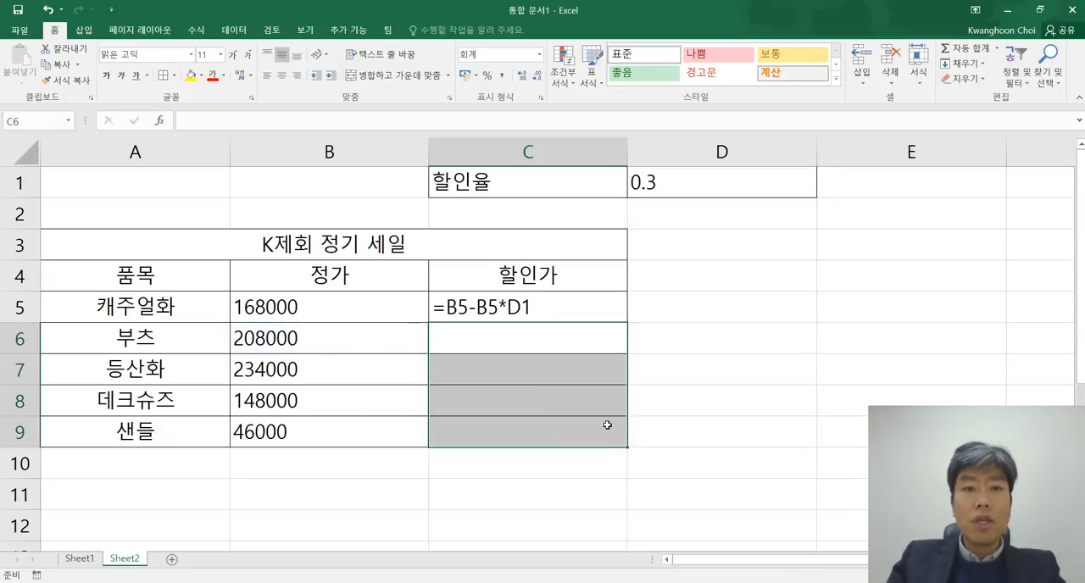
Step: With C5 selected, switch to Notepad to review the 절대 주소 example, and return to Excel
double_click(567, 306)
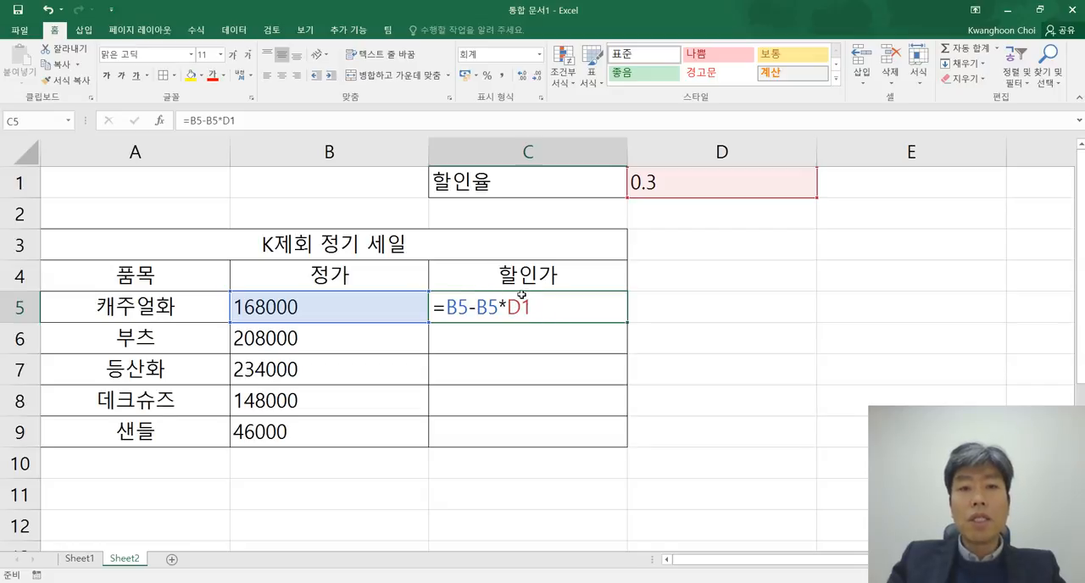
key(alt+Tab)
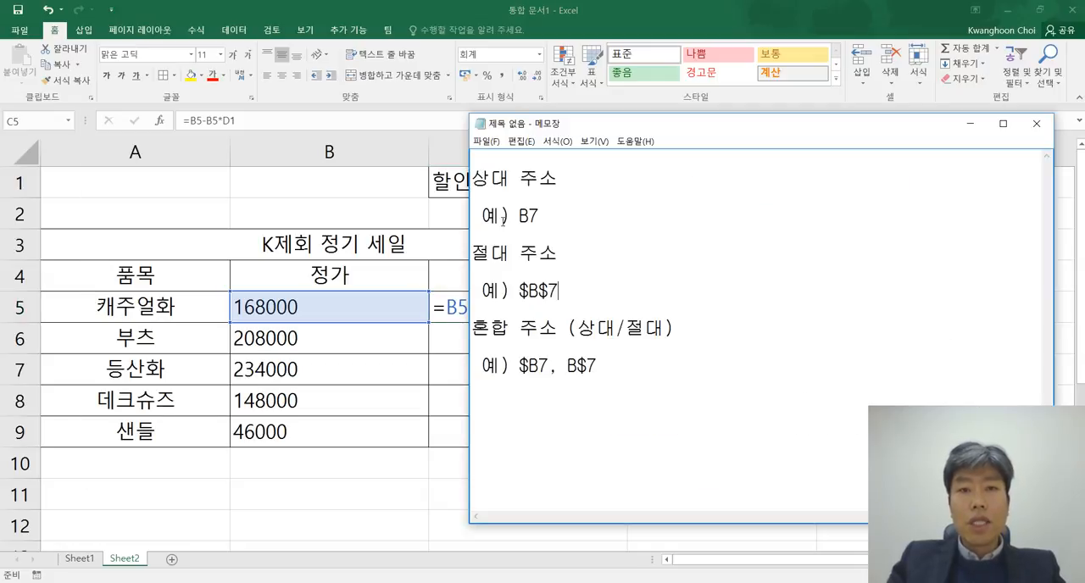
key(alt+Tab)
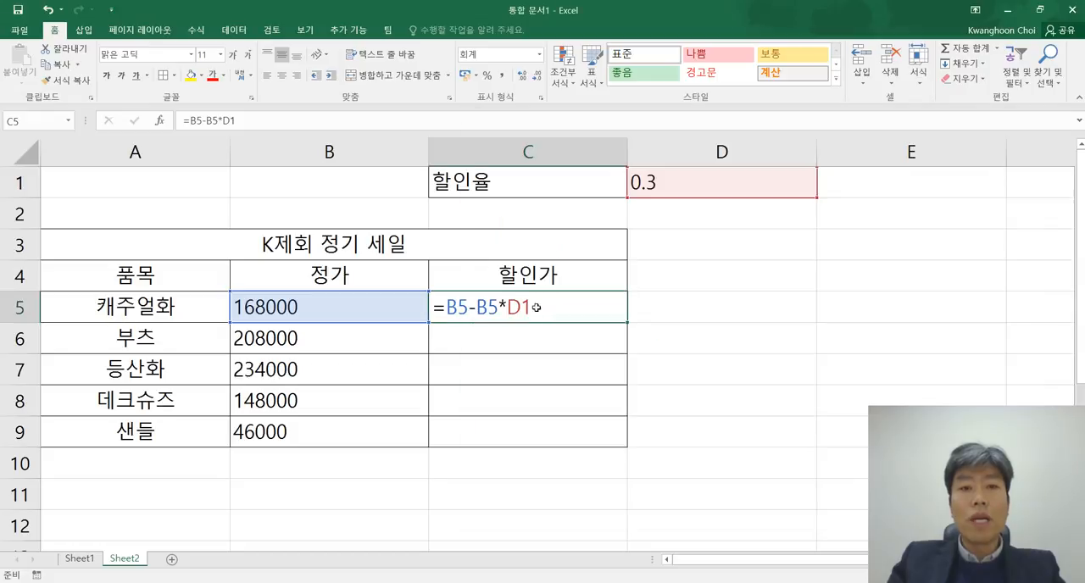
Step: Edit the C5 formula to =B5-B5*$D$1 so the 할인율 cell is an absolute reference
click(234, 123)
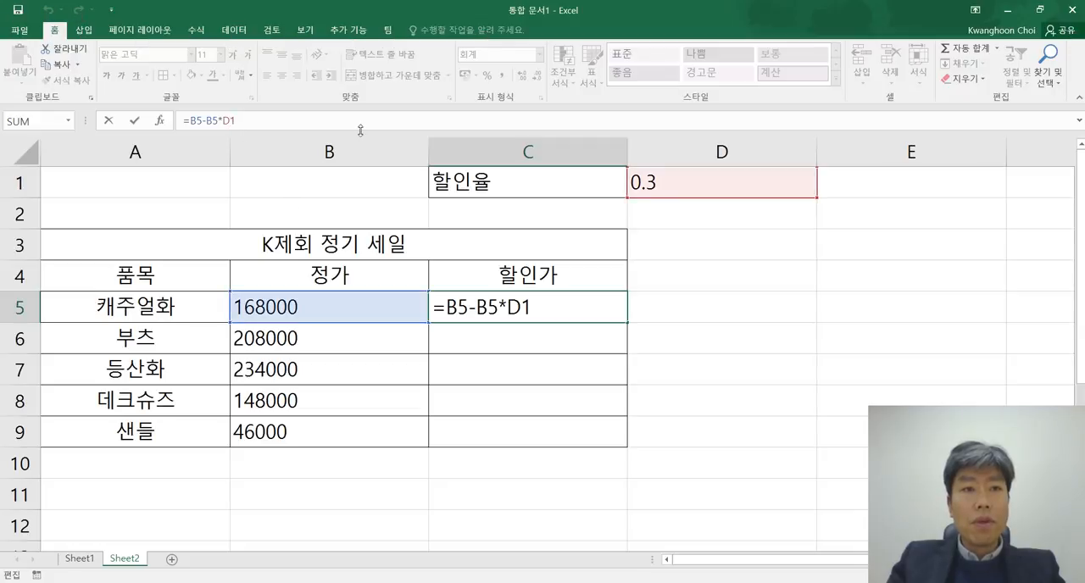
key(Escape)
click(232, 121)
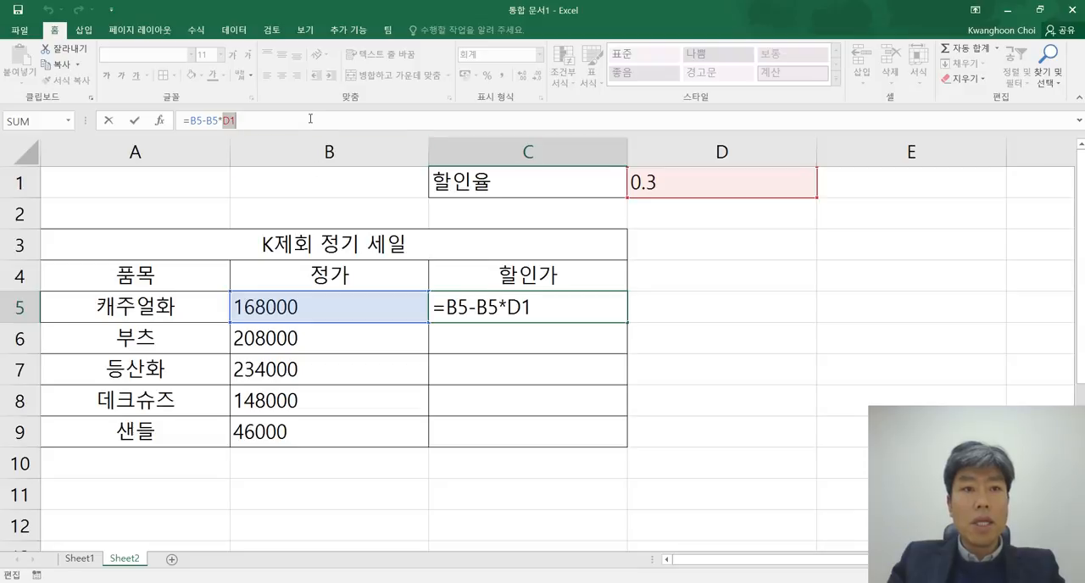
key(BackSpace)
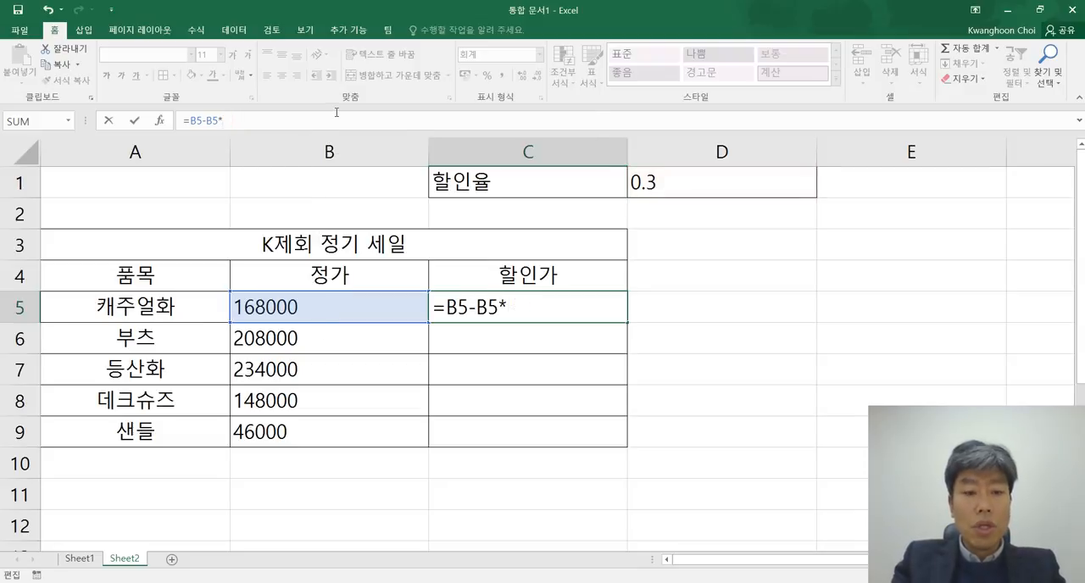
text(ㅇ1)
key(BackSpace)
key(BackSpace)
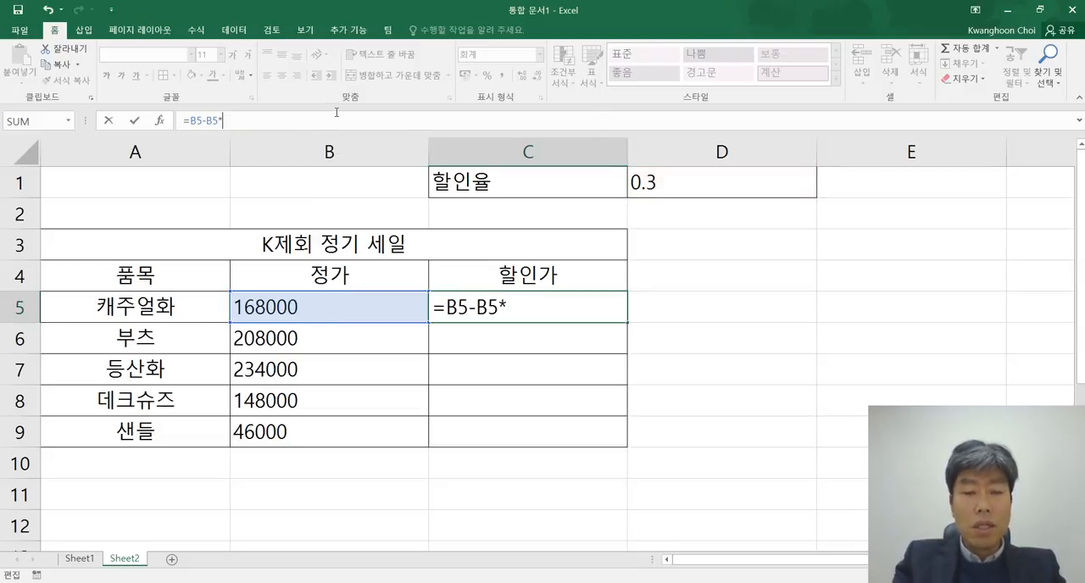
text(D1)
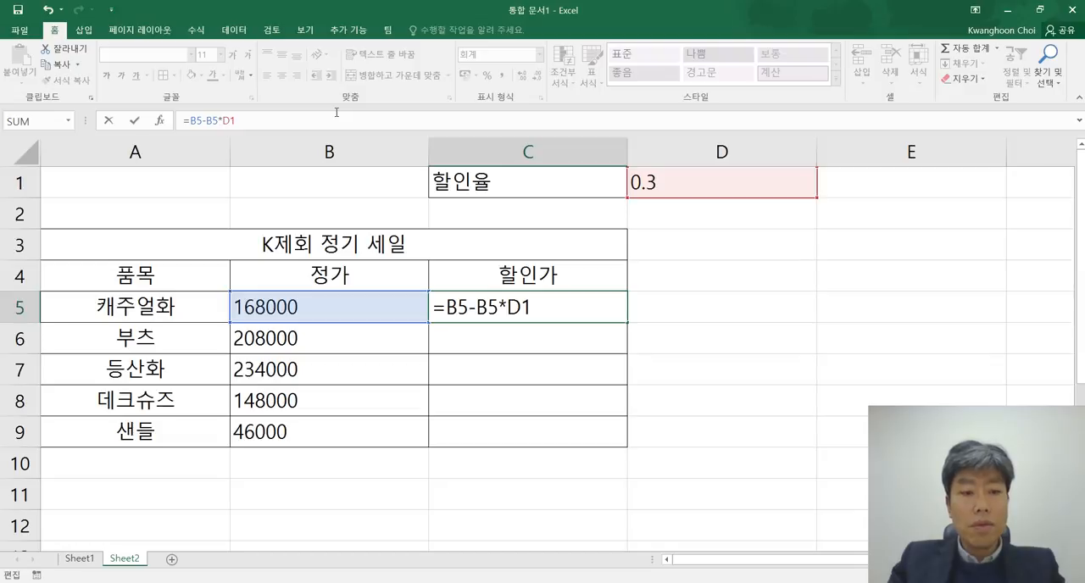
key(Left)
key(Left)
text($D$)
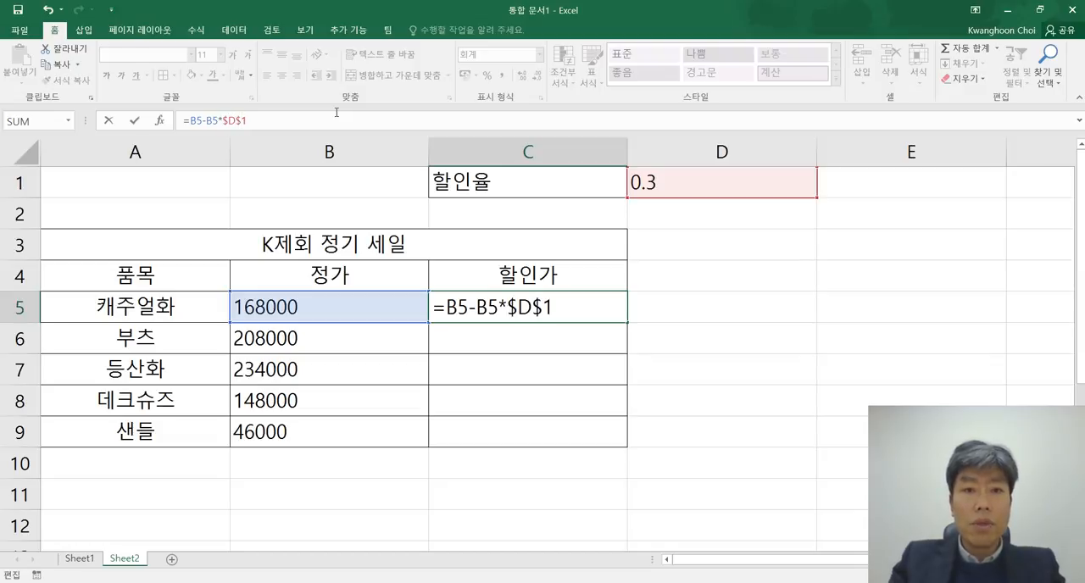
key(Return)
click(665, 349)
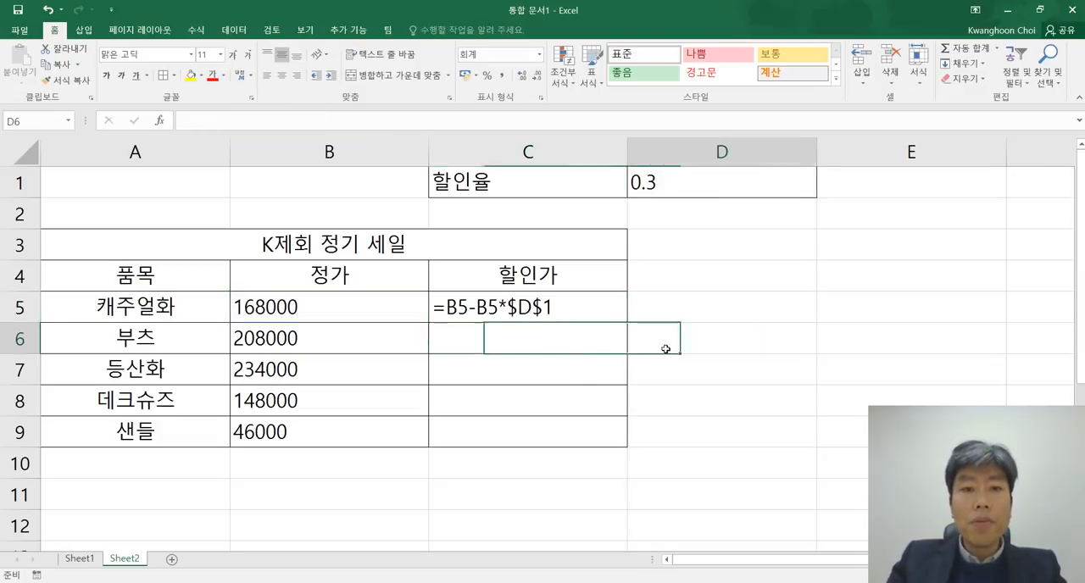
Step: Replace the 할인가 formula in C5 with =B5-B5*D1, using a relative reference to the 할인율 cell
double_click(555, 312)
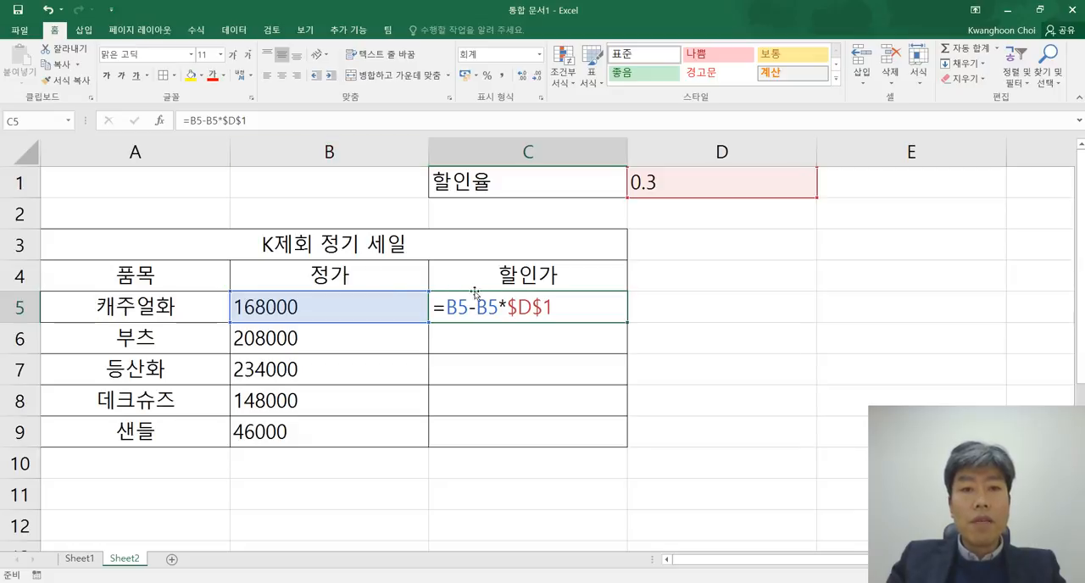
click(292, 118)
key(BackSpace)
key(BackSpace)
key(BackSpace)
key(BackSpace)
key(BackSpace)
key(BackSpace)
key(BackSpace)
key(BackSpace)
key(BackSpace)
key(BackSpace)
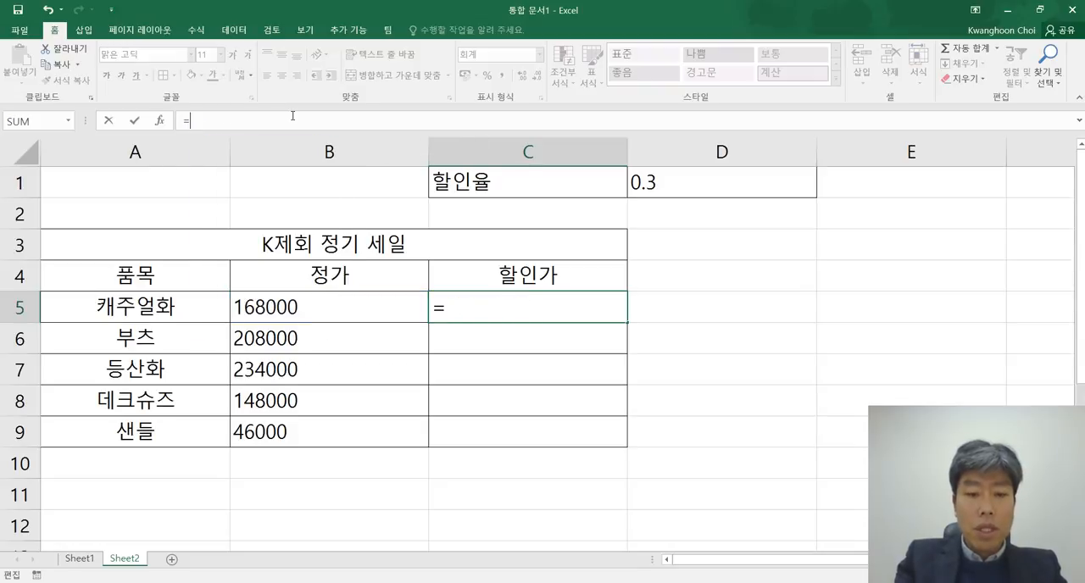
text(B5-B)
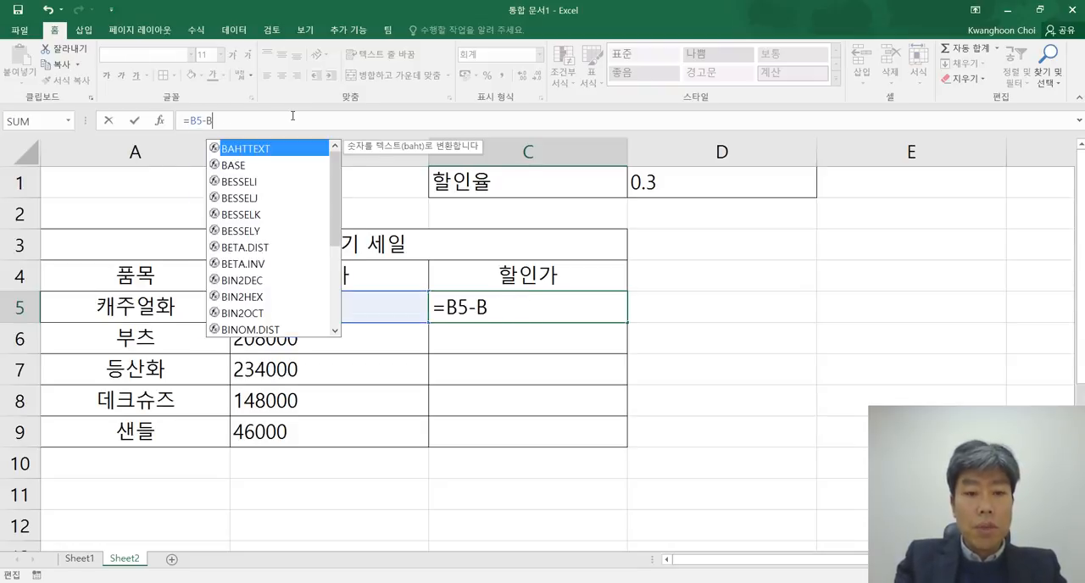
text(5*D1)
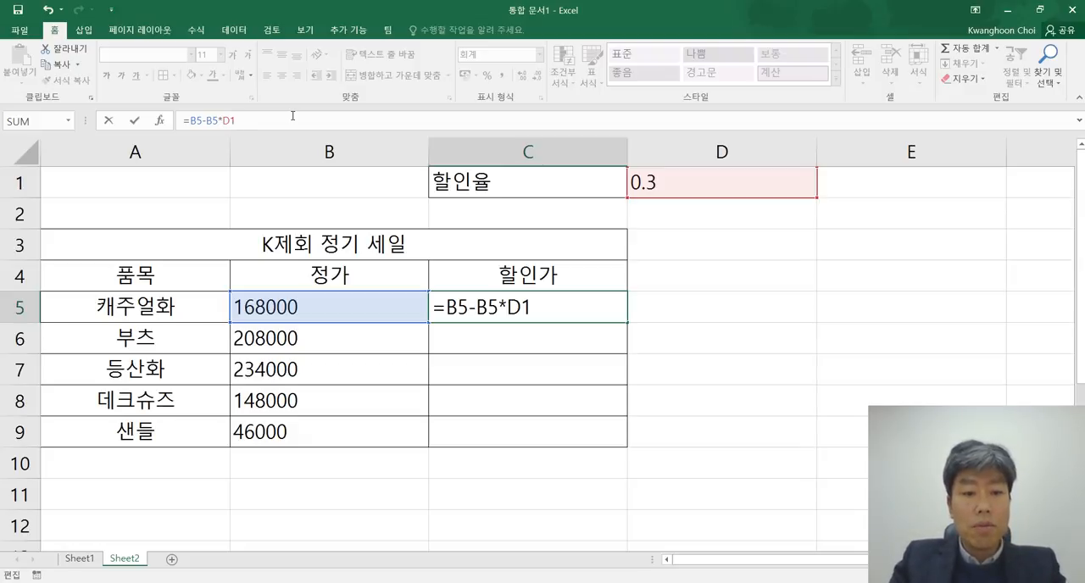
Step: Make the 할인율 reference in the C5 formula absolute, giving =B5-B5*$D$1
text($)
key(Right)
text($)
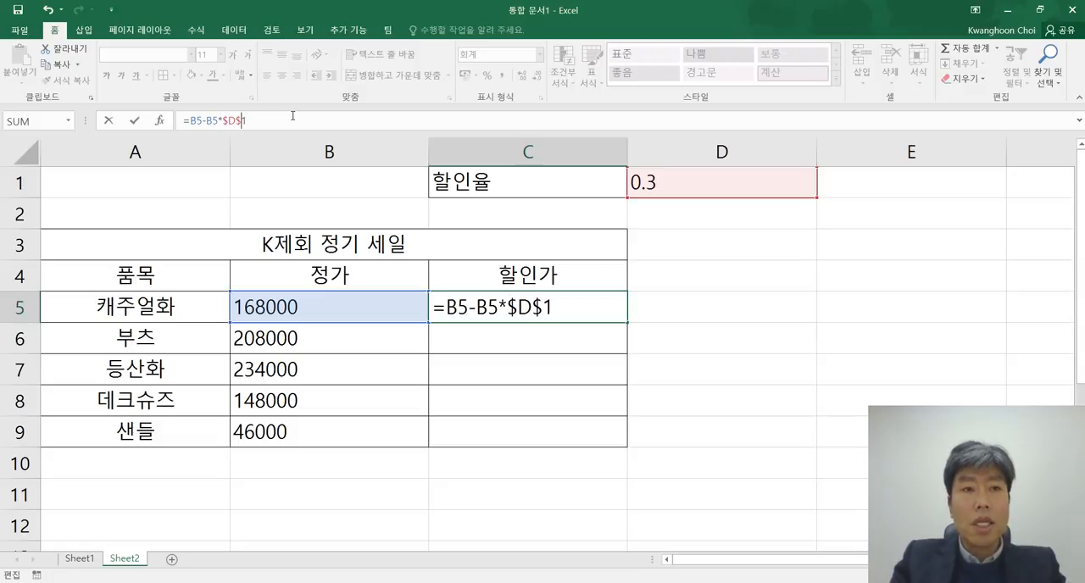
key(Return)
key(Up)
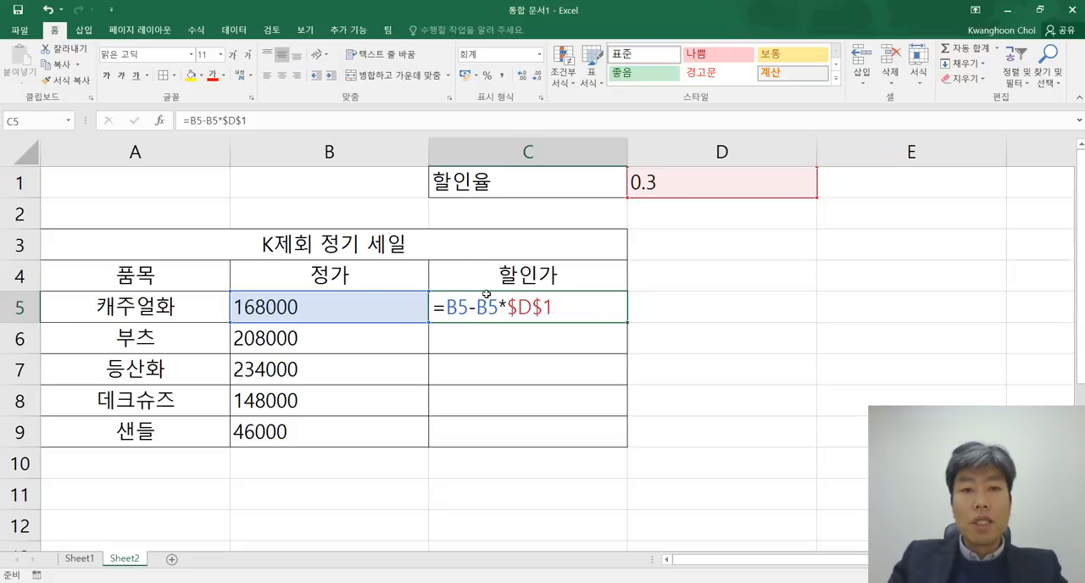
key(Return)
double_click(588, 319)
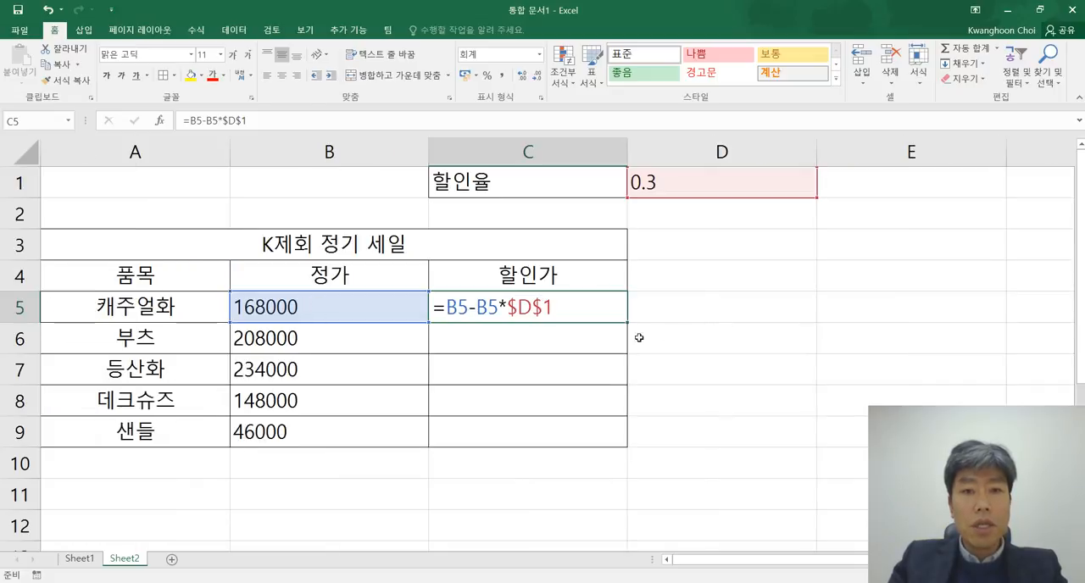
Step: Copy the 할인가 formula from C5 into C6:C9
click(637, 336)
double_click(551, 309)
key(Escape)
key(ctrl+c)
drag(553, 342, 539, 434)
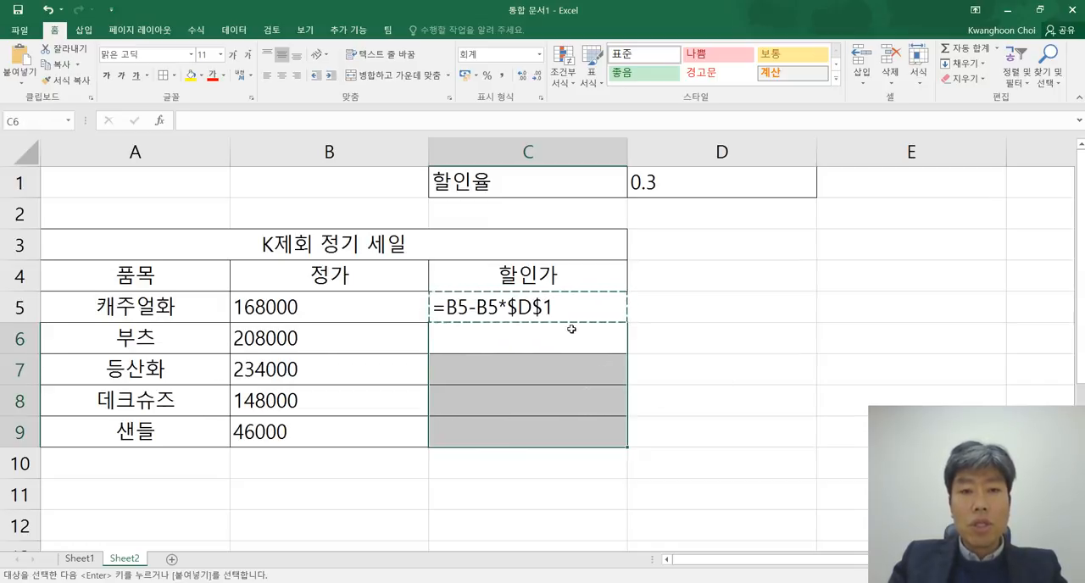
key(ctrl+v)
click(693, 388)
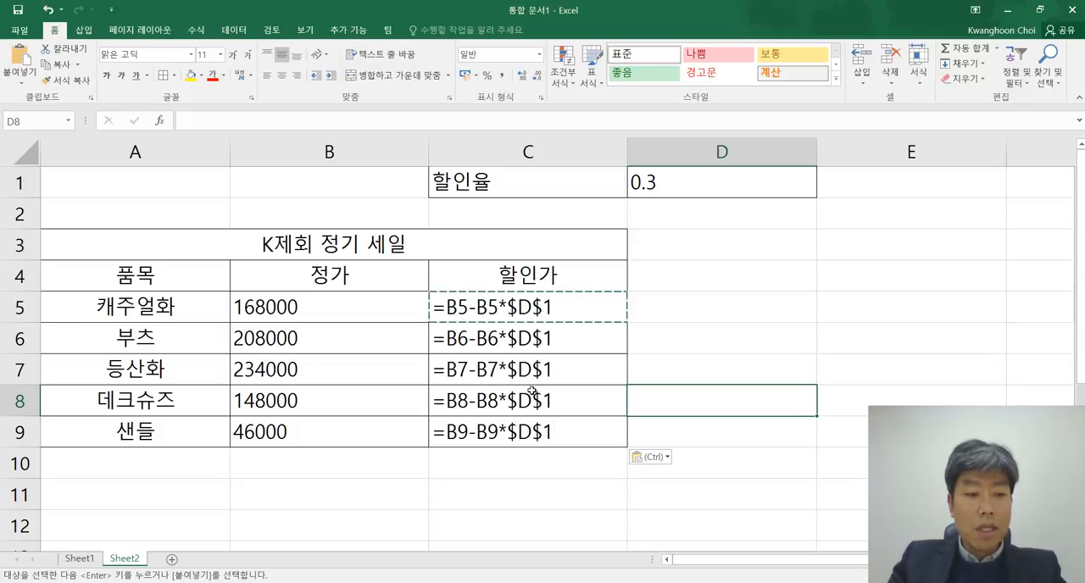
Step: Switch the sheet from formula display to calculated values and review the 할인가 results in C5:C9
key(ctrl+grave)
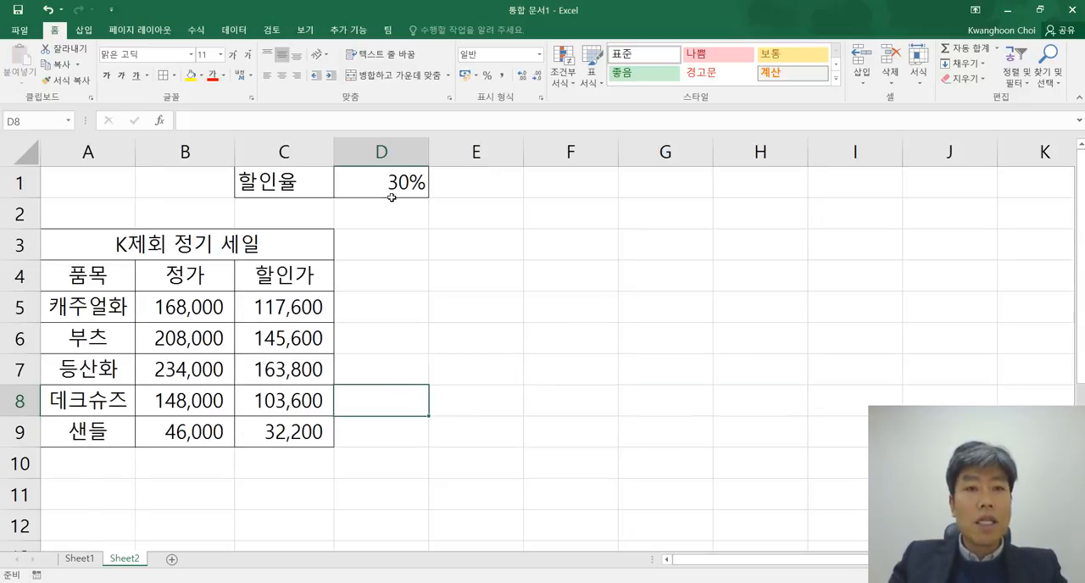
drag(307, 305, 299, 434)
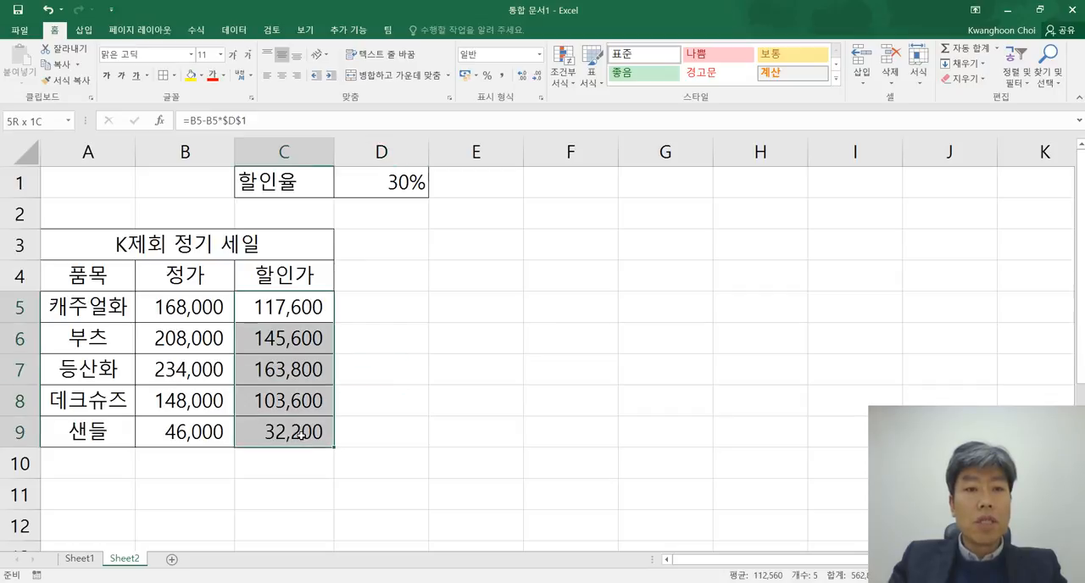
click(463, 391)
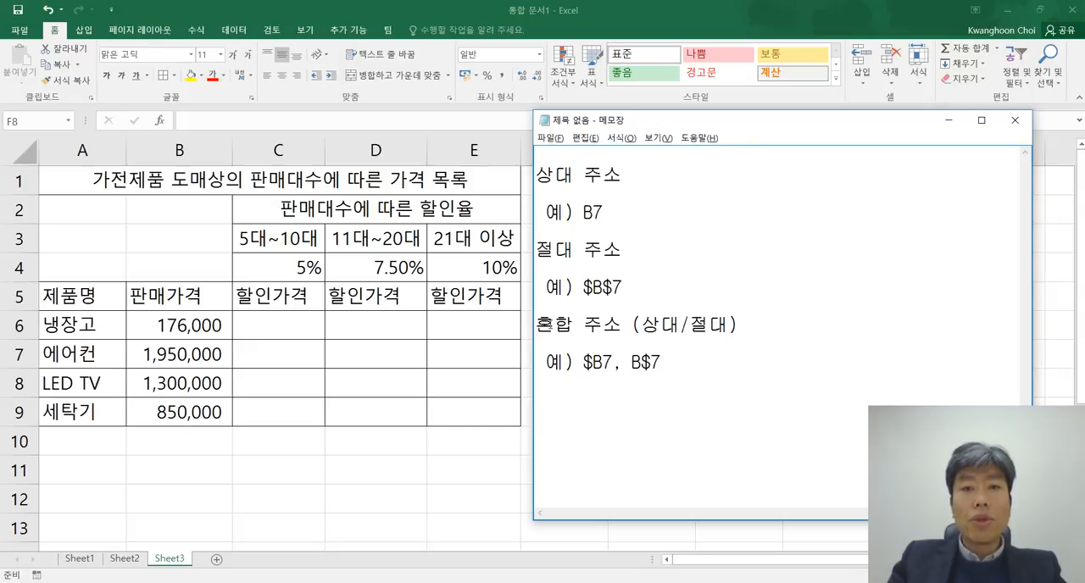
Step: Review the 혼합 주소 (상대/절대) entry in Notepad, highlighting its examples $B7 and B$7
drag(537, 324, 627, 325)
click(739, 330)
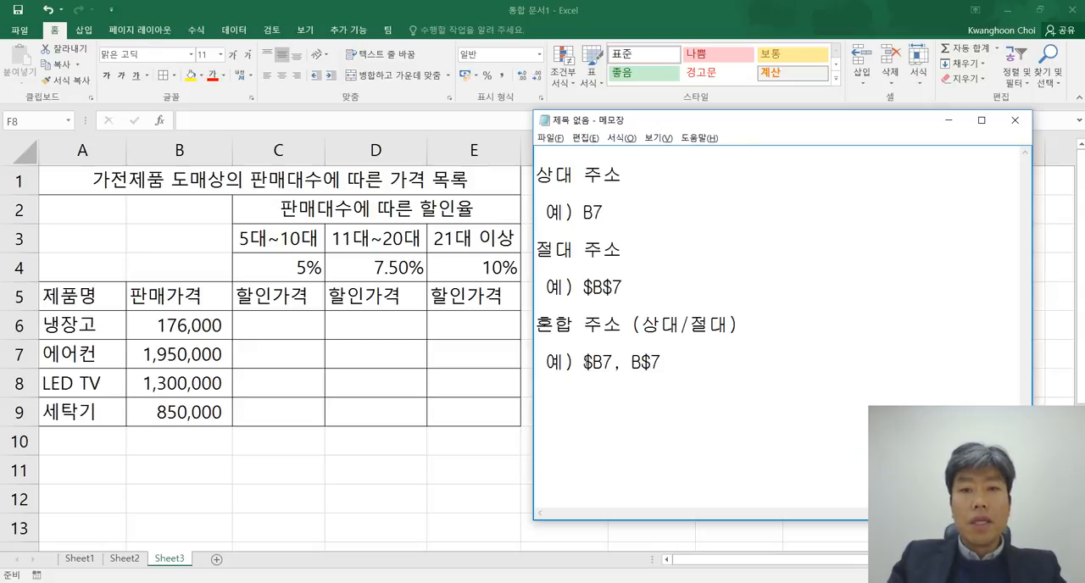
drag(583, 363, 662, 363)
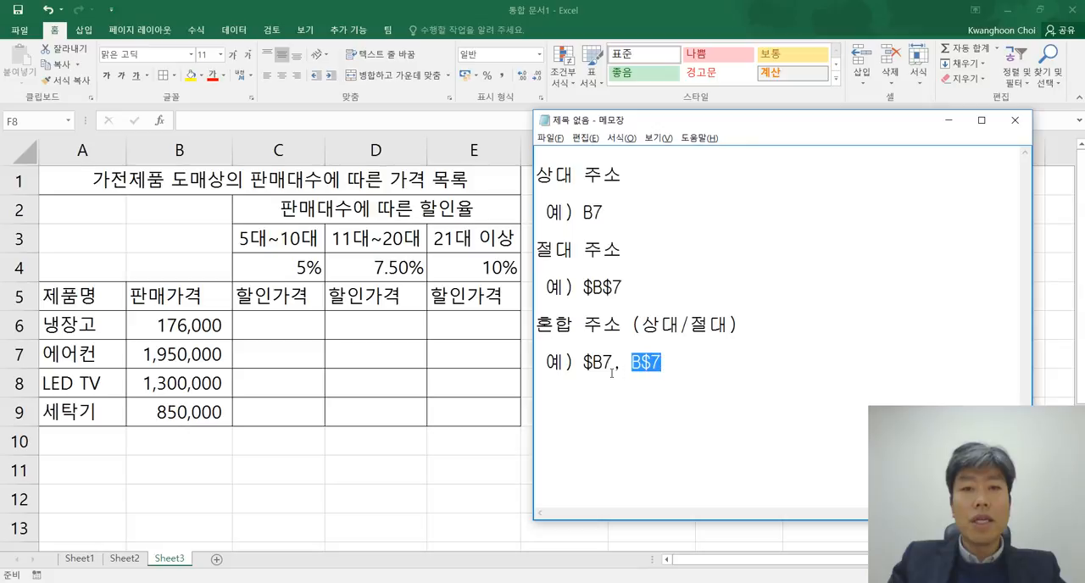
click(673, 361)
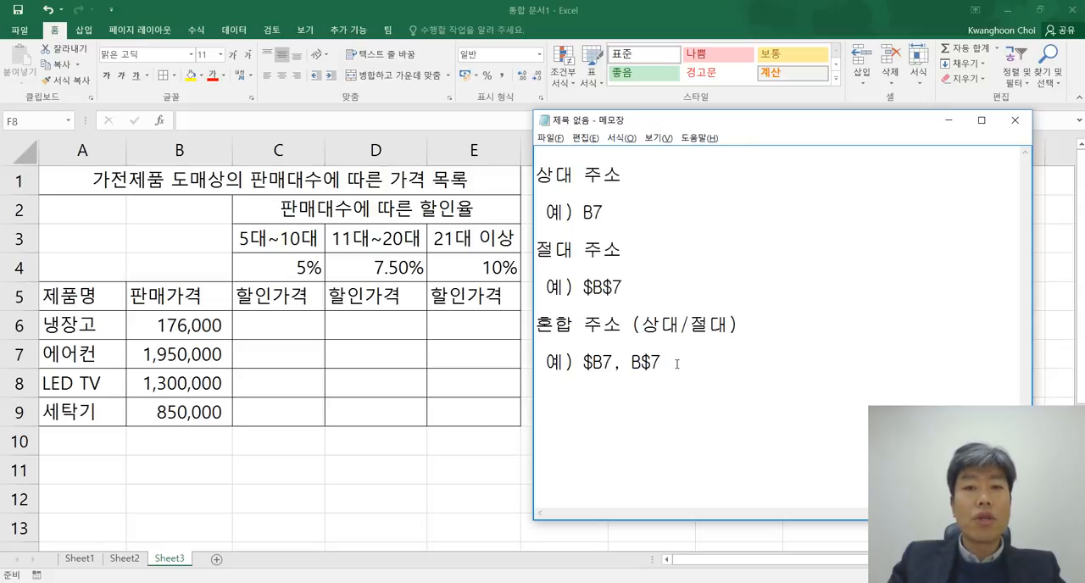
drag(583, 362, 670, 364)
click(631, 363)
click(674, 366)
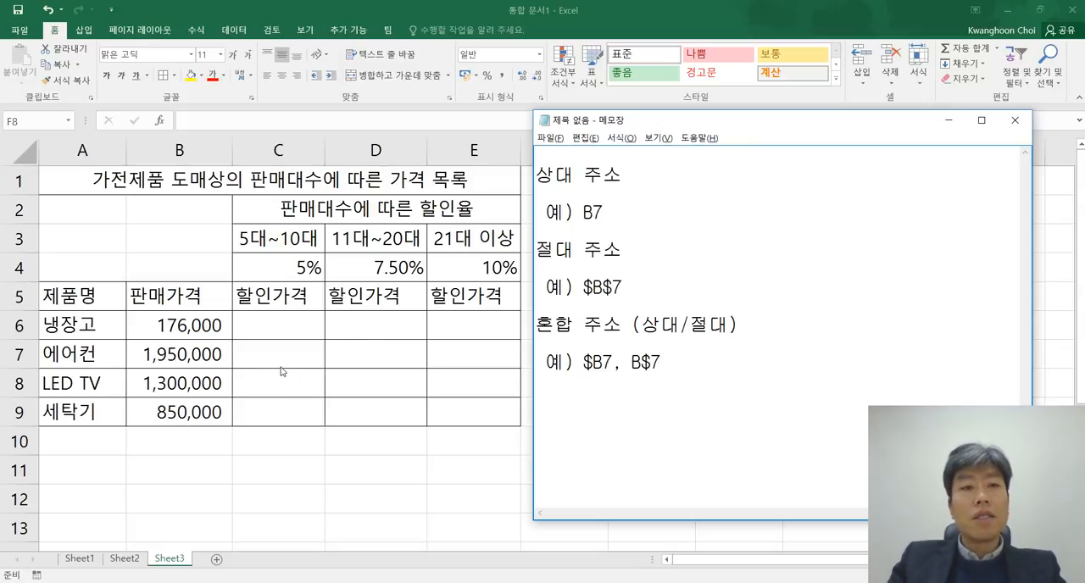
Step: Return to Excel and set the 판매가격 of 냉장고 in B6 to 1760000
click(185, 333)
click(186, 331)
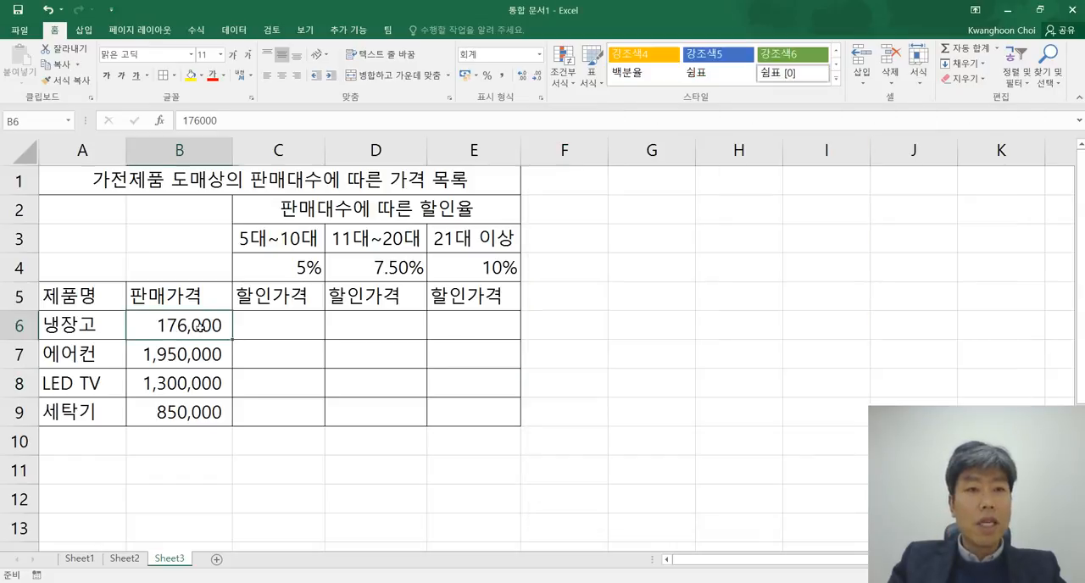
click(241, 119)
text(0)
key(Return)
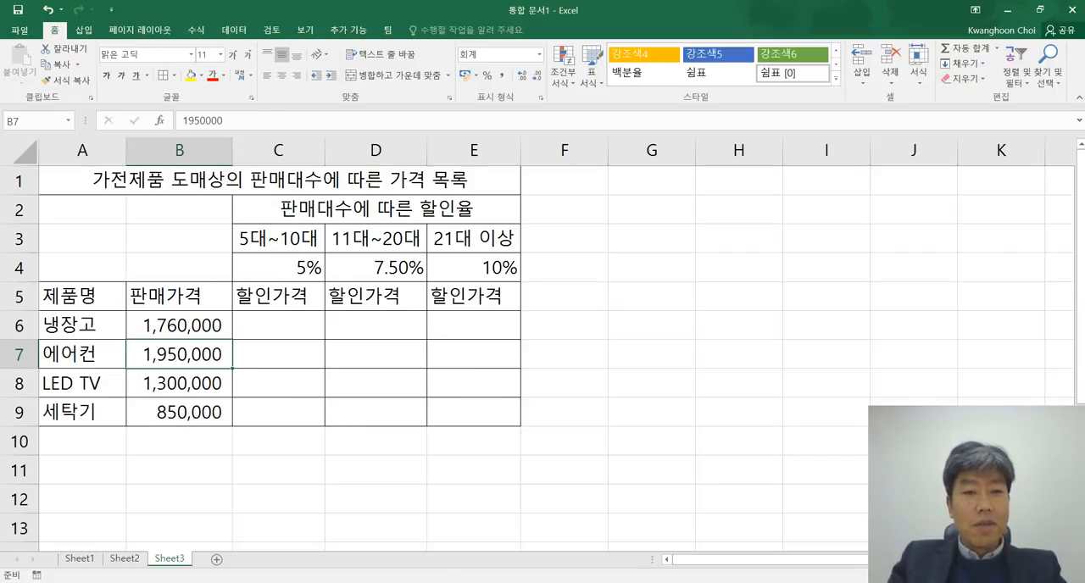
Step: Show the Notepad address examples beside the price table, shift the window clear of it, and return to Excel
mouse_move(331, 582)
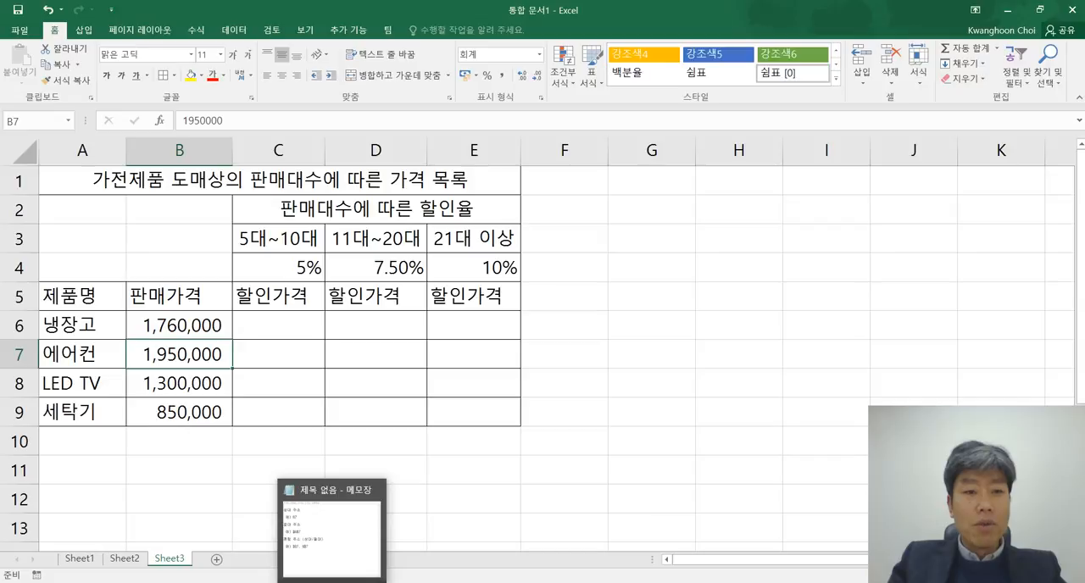
click(338, 557)
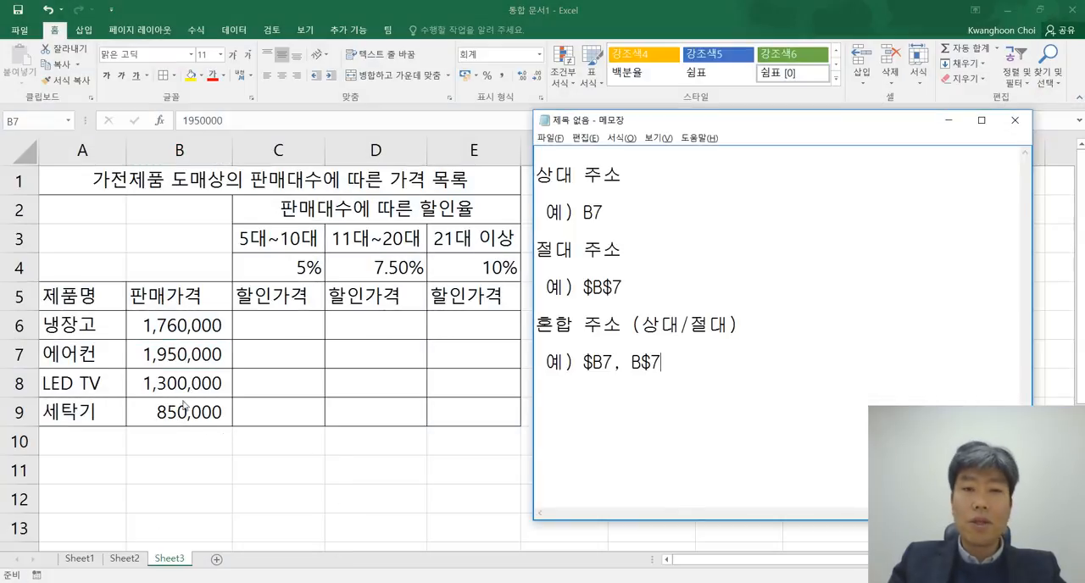
drag(814, 128, 841, 134)
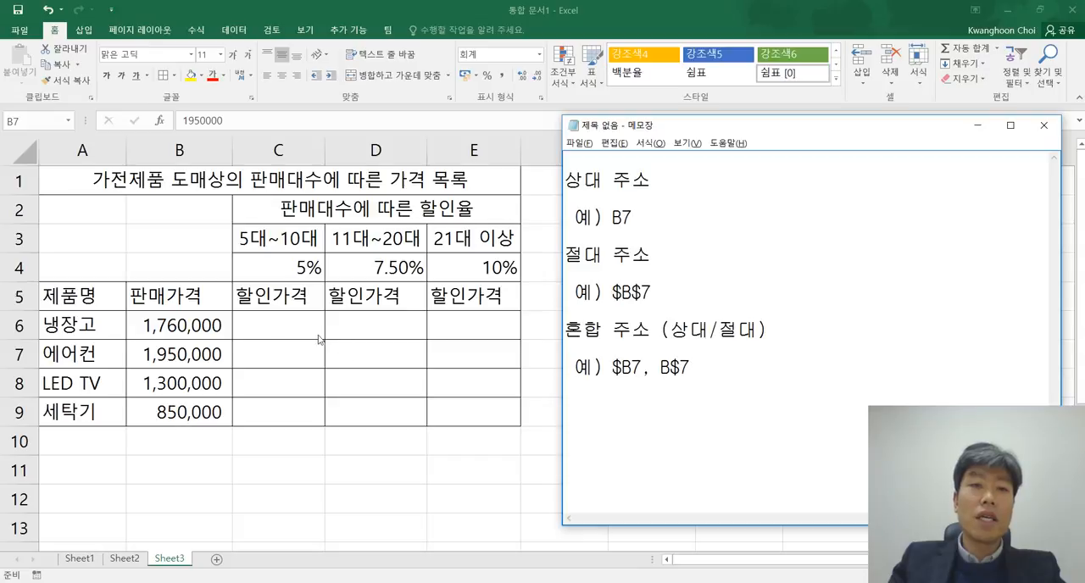
key(alt+Tab)
Step: Highlight the empty 할인가격 range C6:E9 that the discount formula has to fill
click(285, 326)
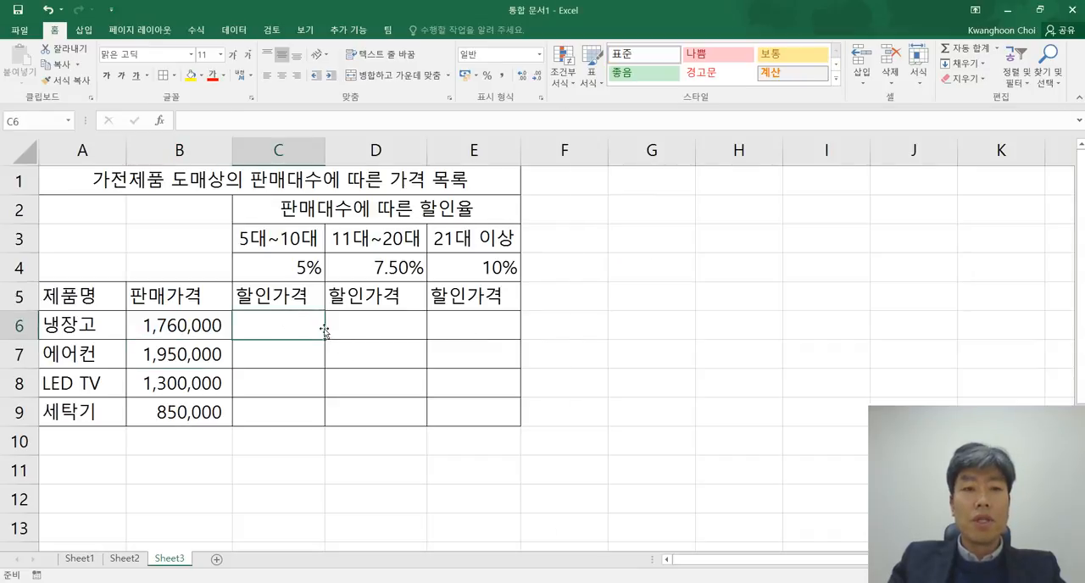
drag(278, 326, 504, 413)
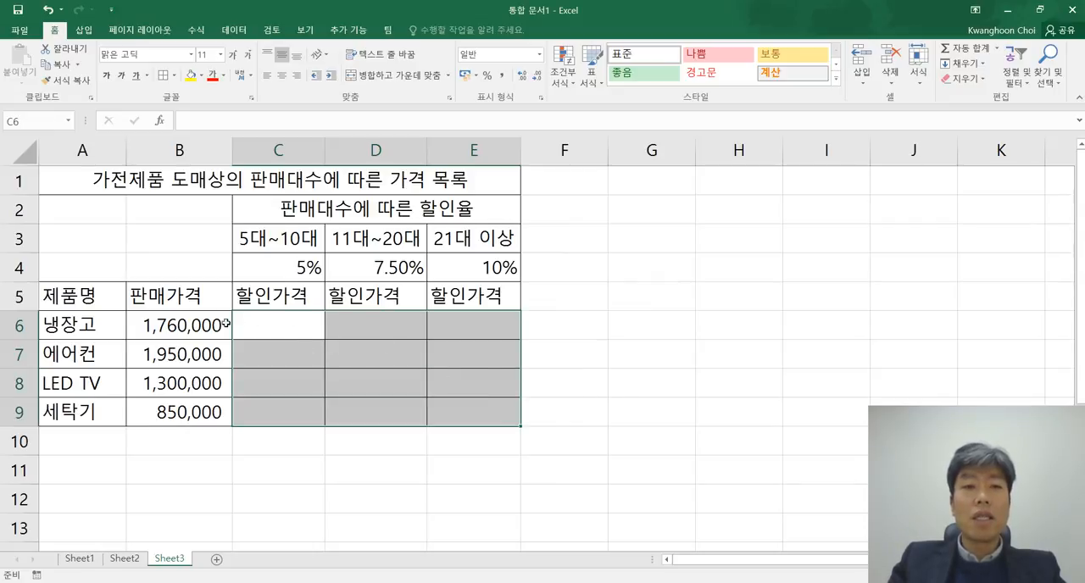
click(617, 405)
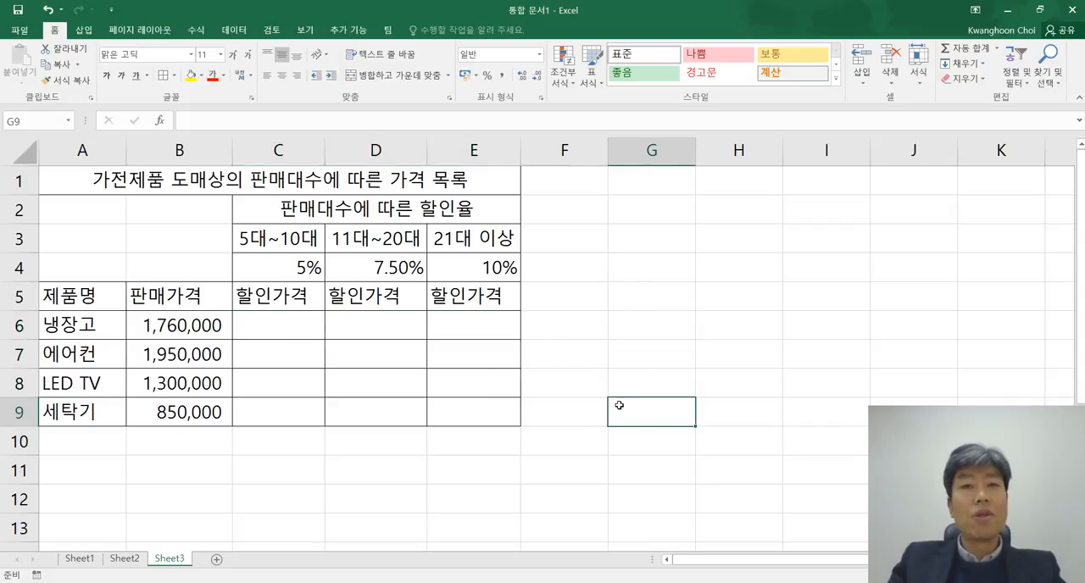
Step: Start the 할인가격 formula in C6 with =$B6, fixing only the column of the 판매가격 reference
click(291, 325)
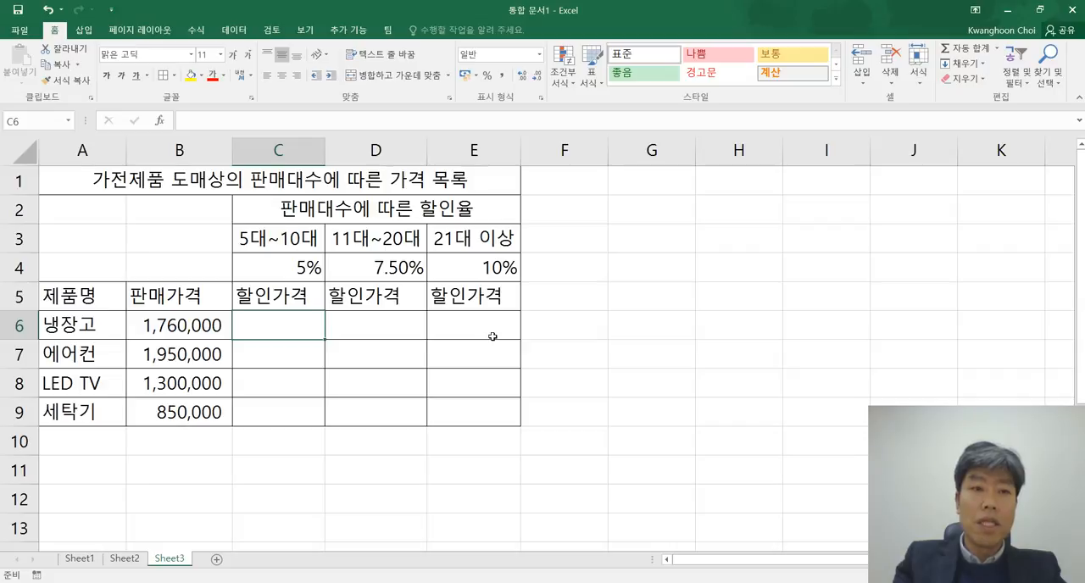
text(=)
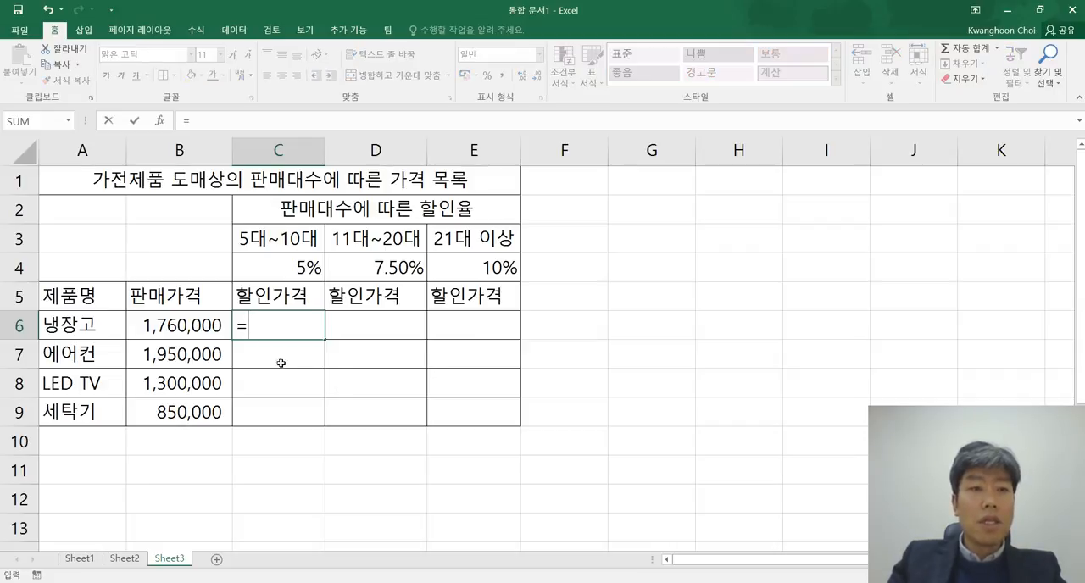
click(178, 324)
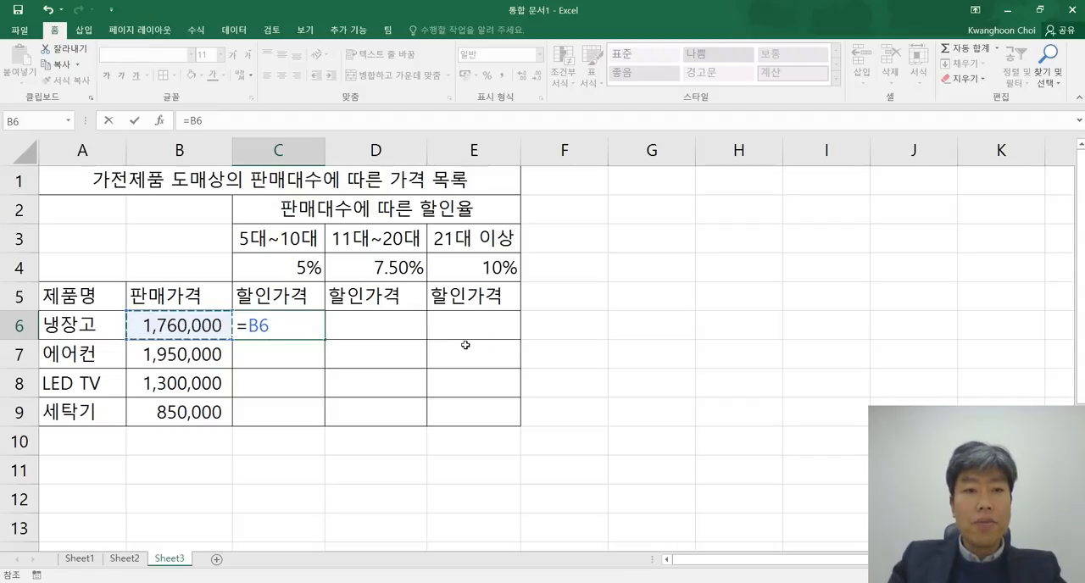
click(191, 120)
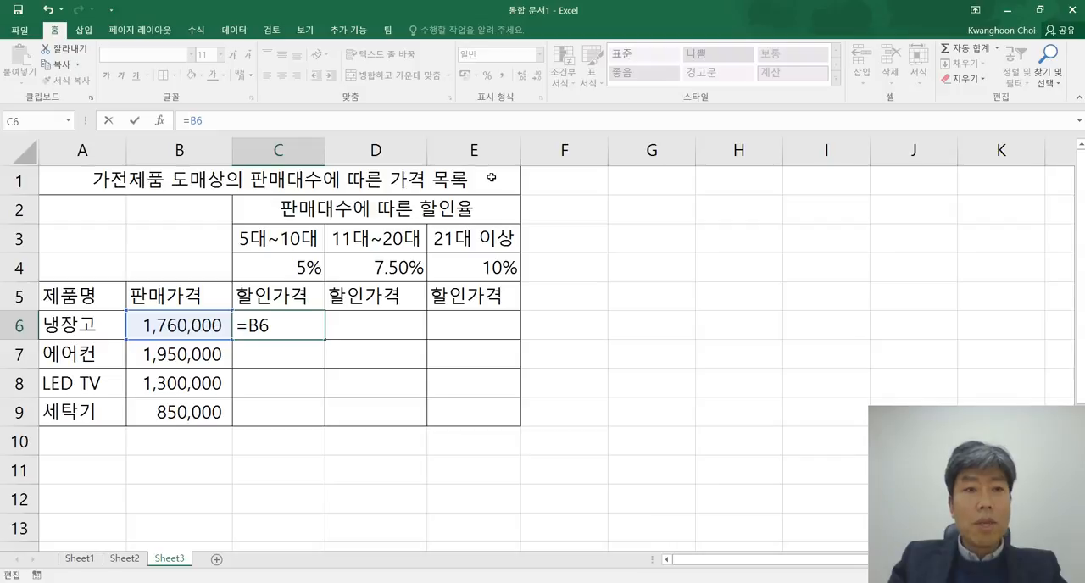
text($)
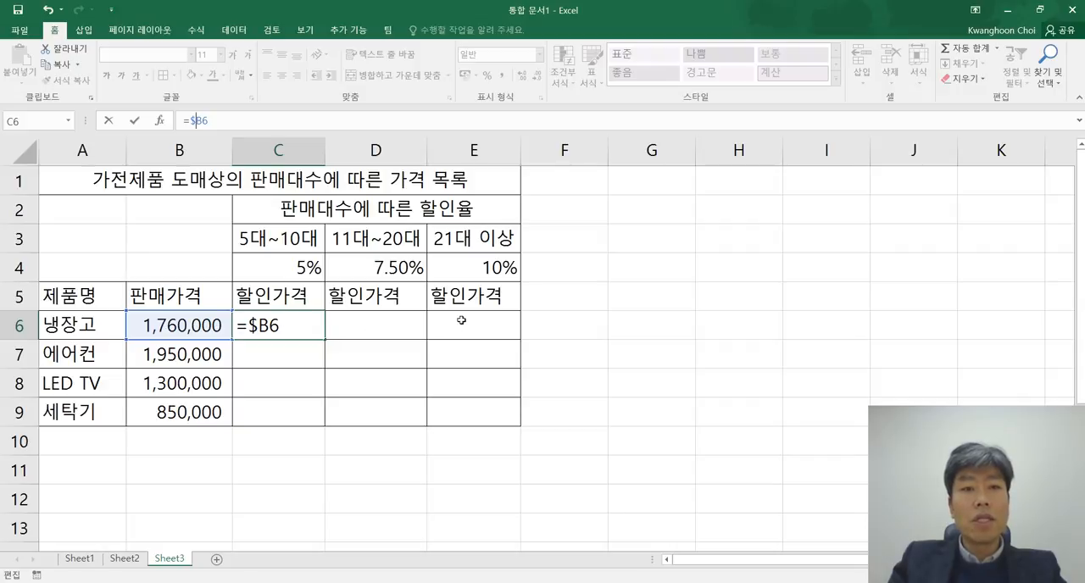
click(280, 326)
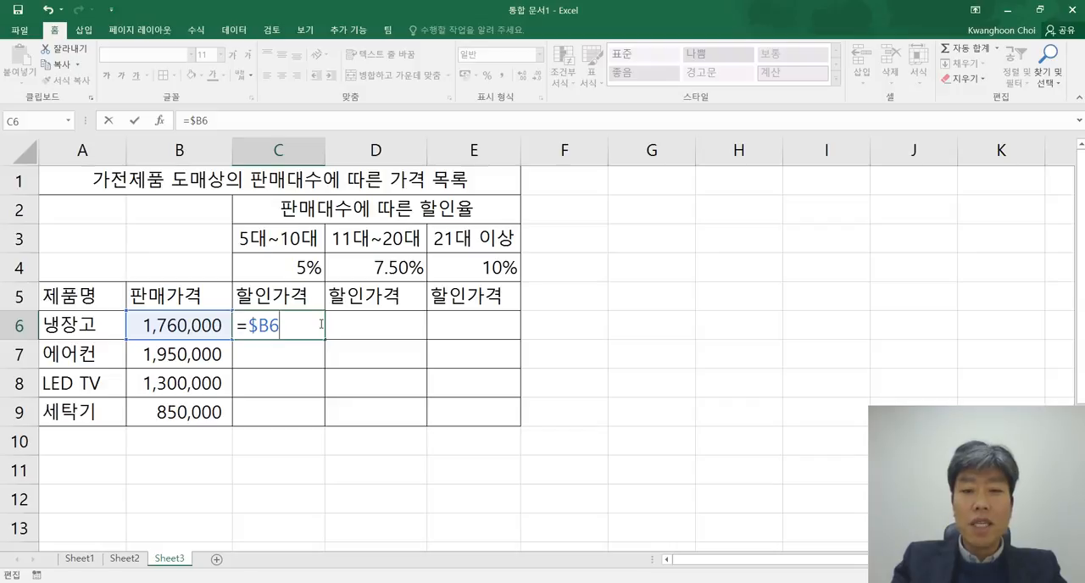
Step: Extend the C6 formula to =$B6-$B6, fixing only the column of the second 판매가격 reference
text(-)
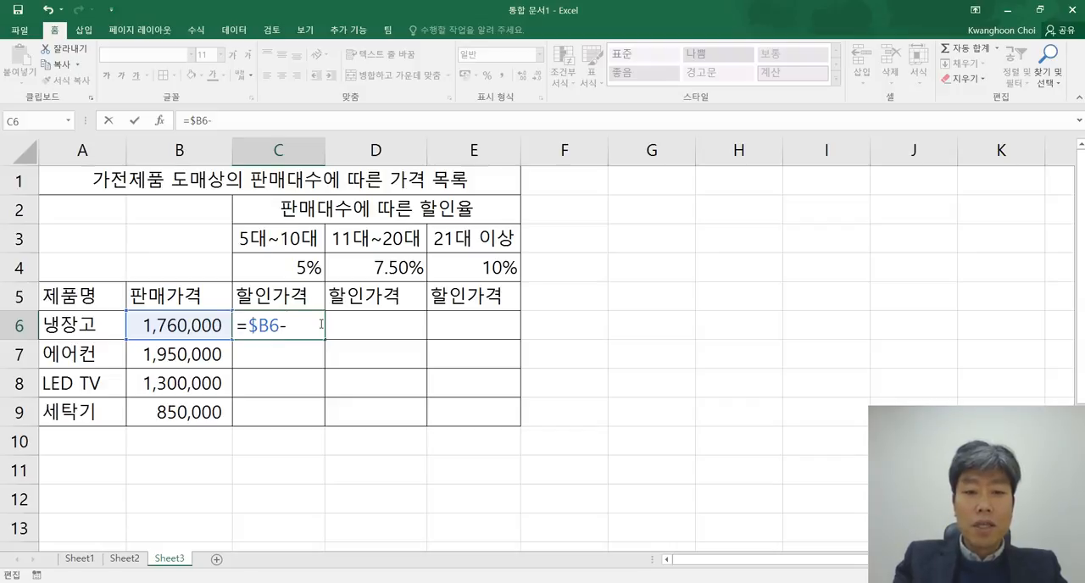
click(185, 327)
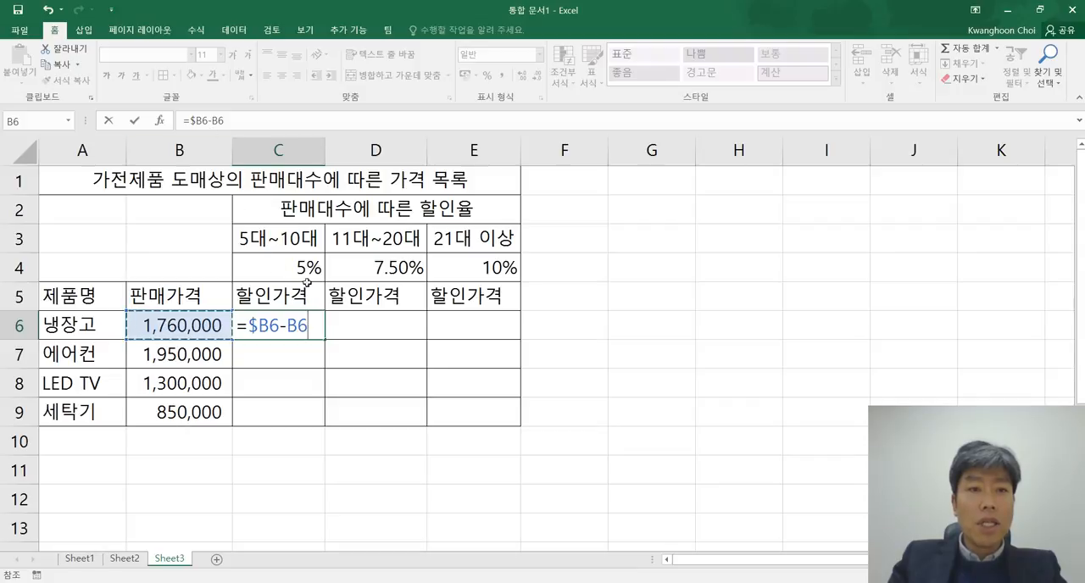
key(Left)
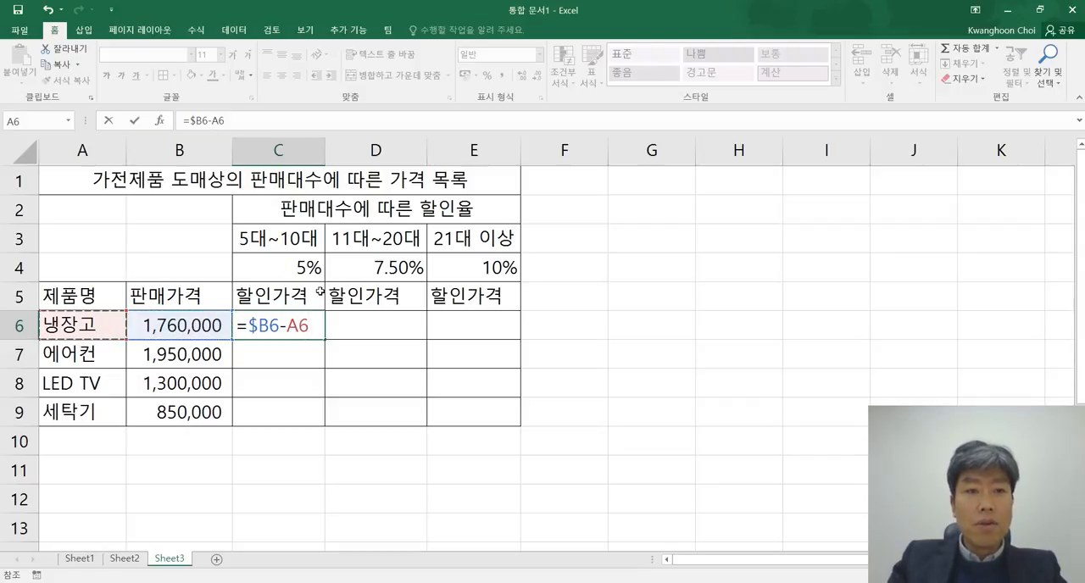
click(222, 326)
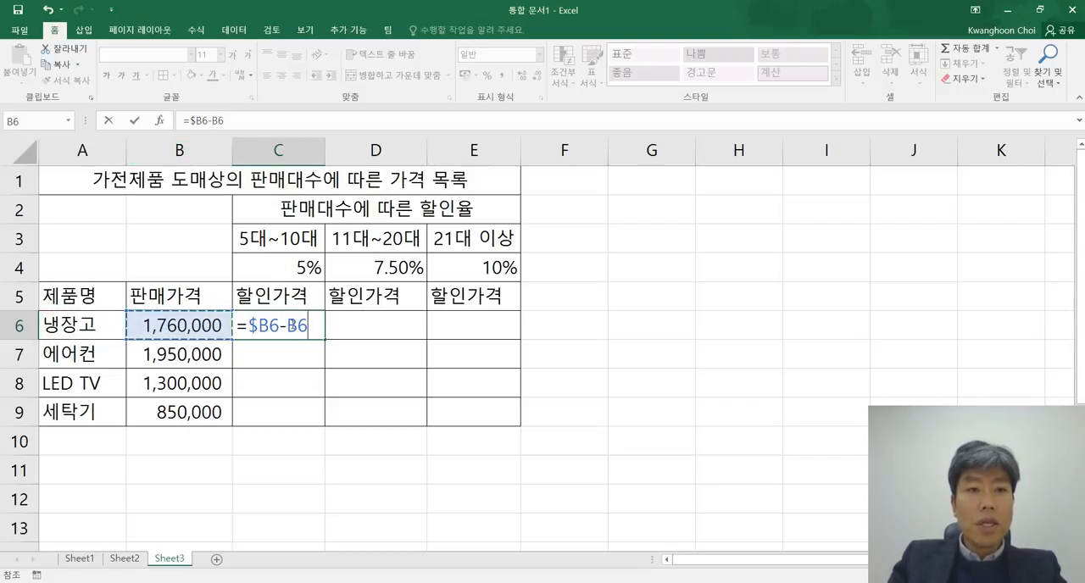
key(F2)
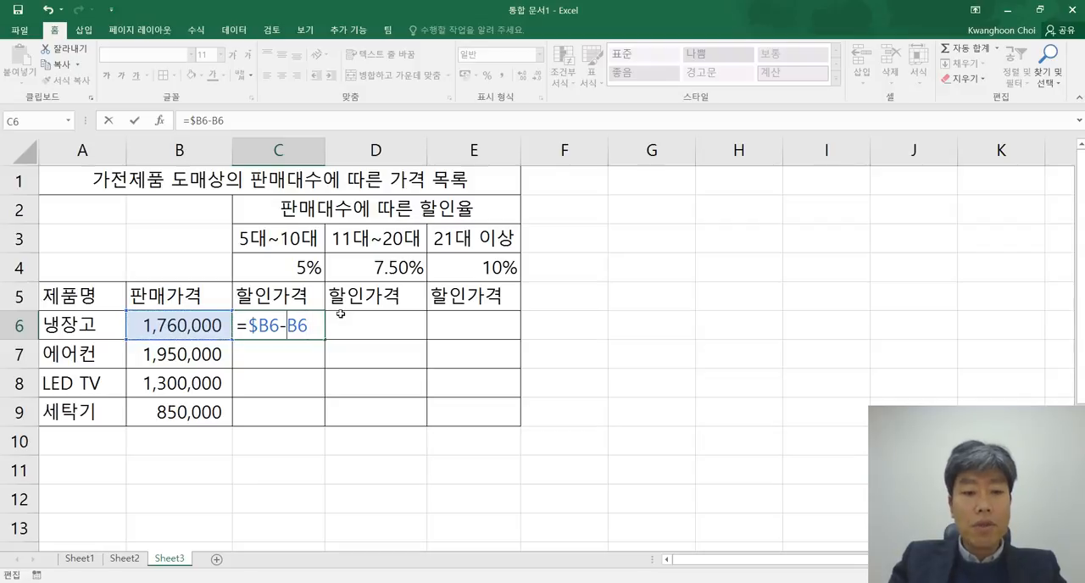
text($)
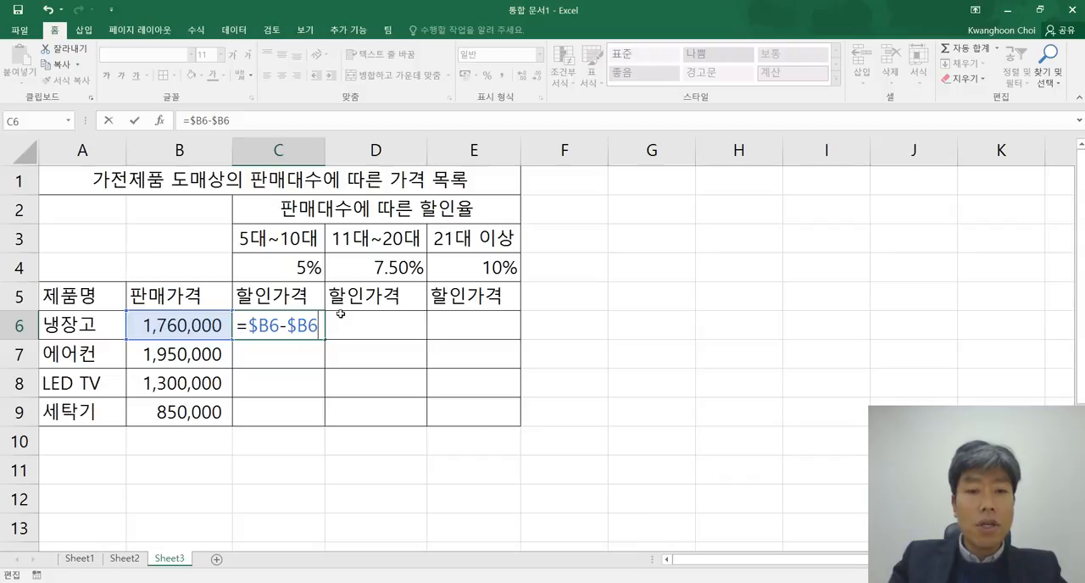
Step: Complete the C6 formula as =$B6-$B6*C$4, fixing only the row of the discount rate reference
text(*)
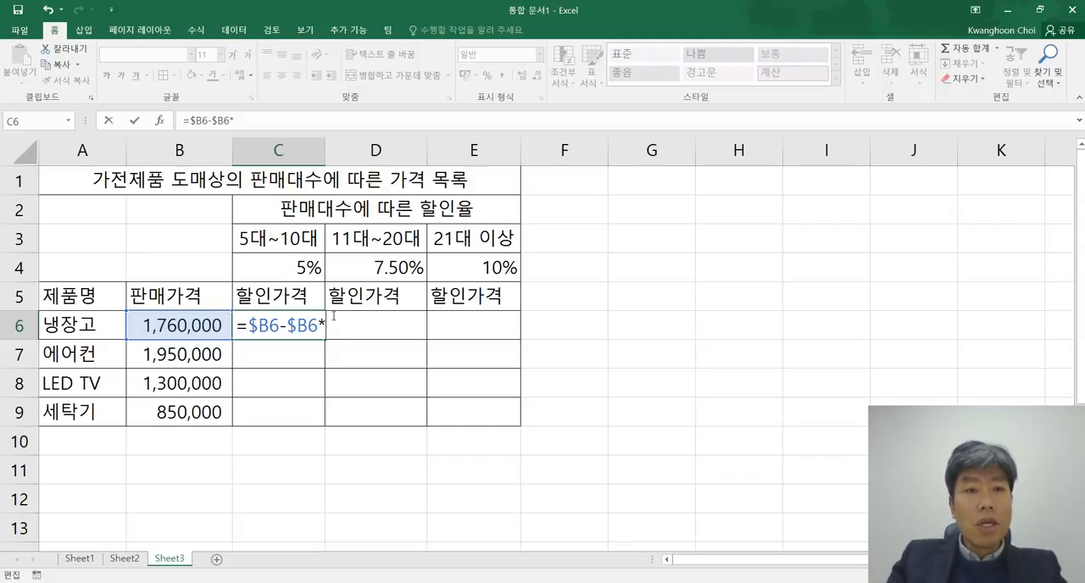
click(298, 264)
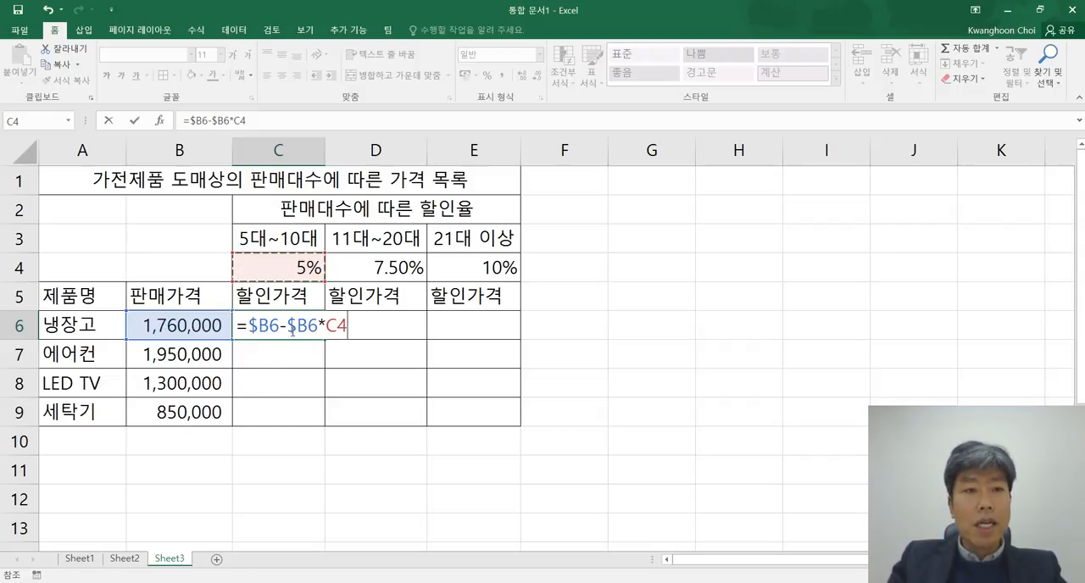
key(F2)
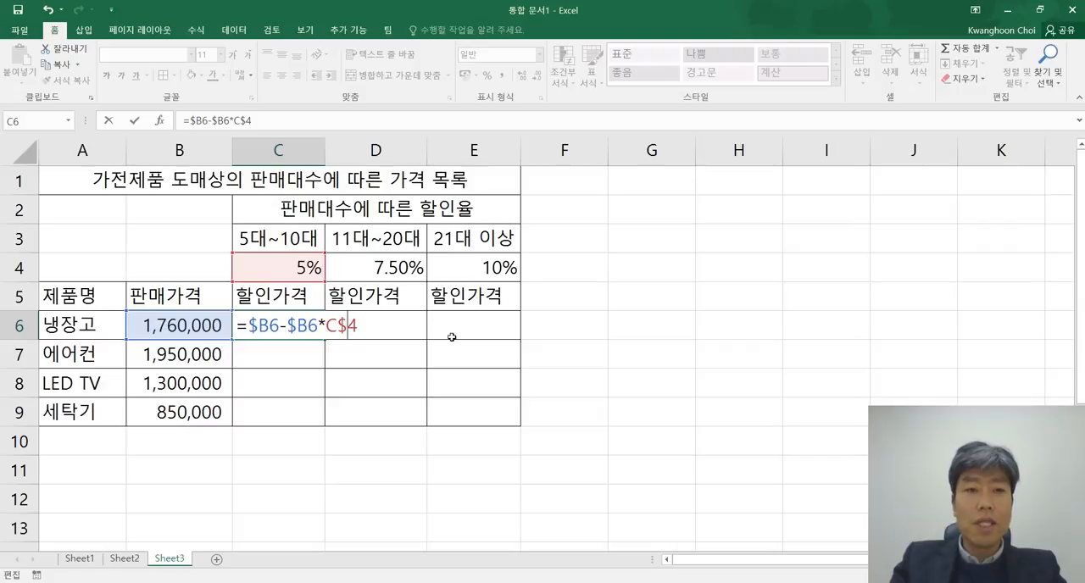
key(Return)
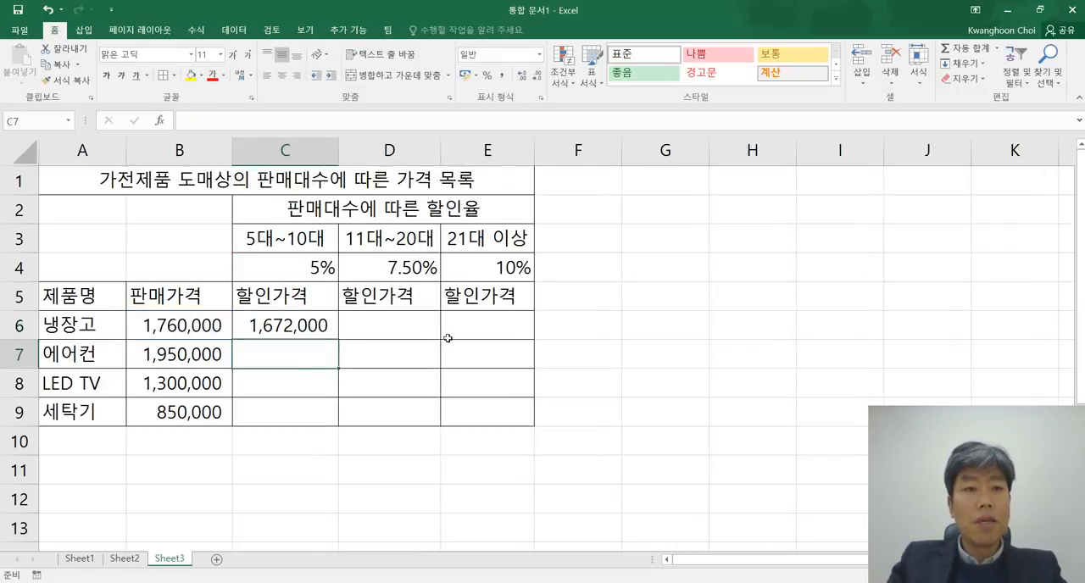
Step: Copy the C6 formula across to D6:E6 and auto-fit the width of column E
click(283, 316)
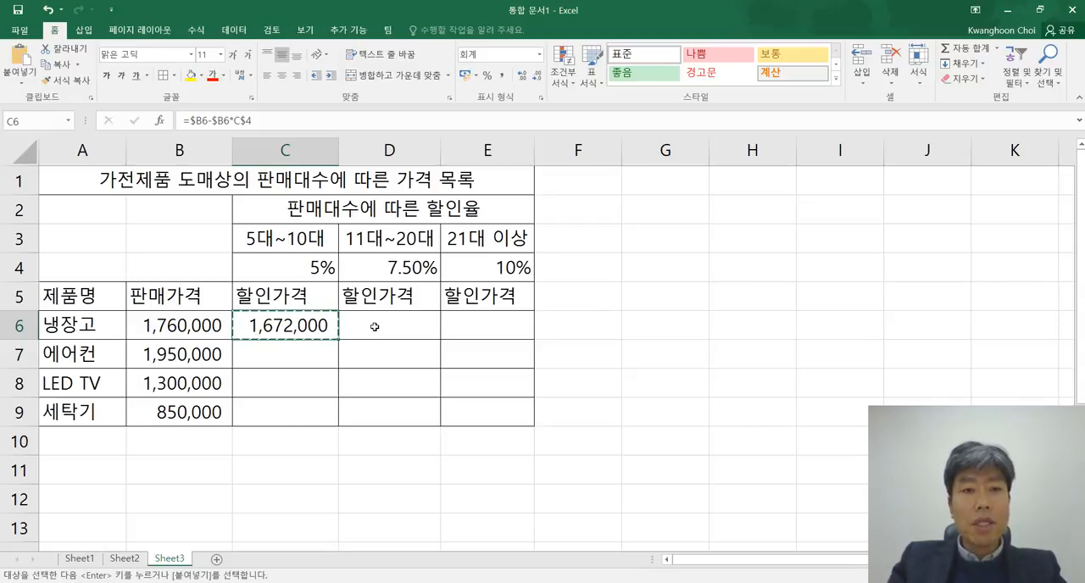
drag(377, 322, 508, 326)
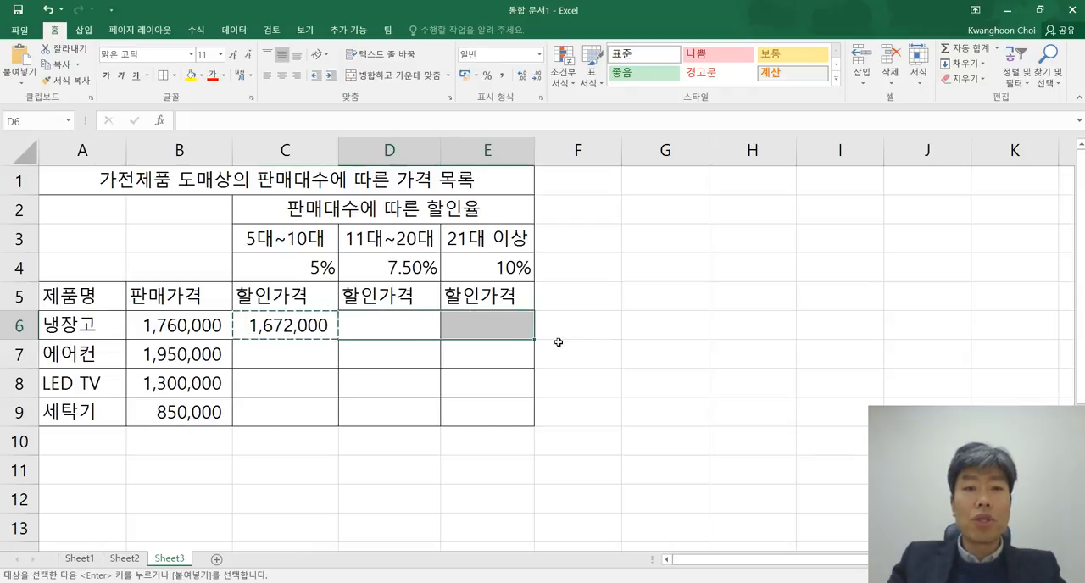
key(ctrl+v)
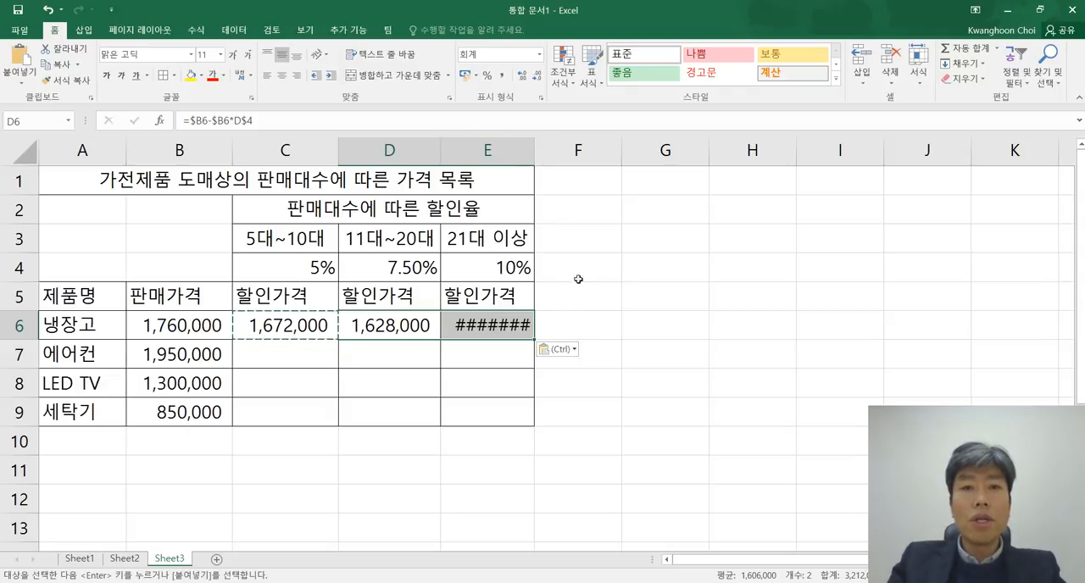
double_click(534, 150)
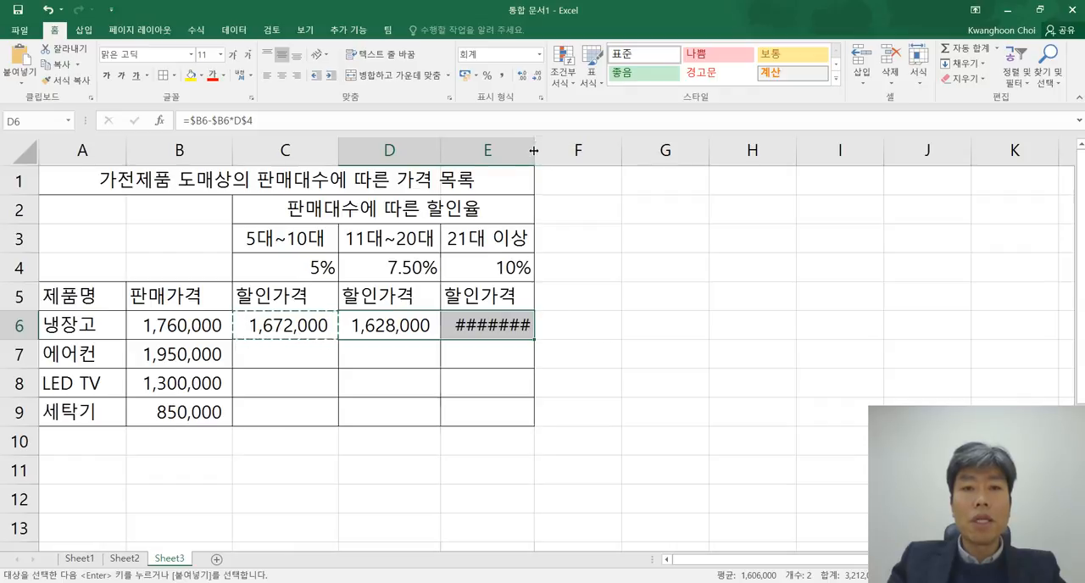
click(616, 329)
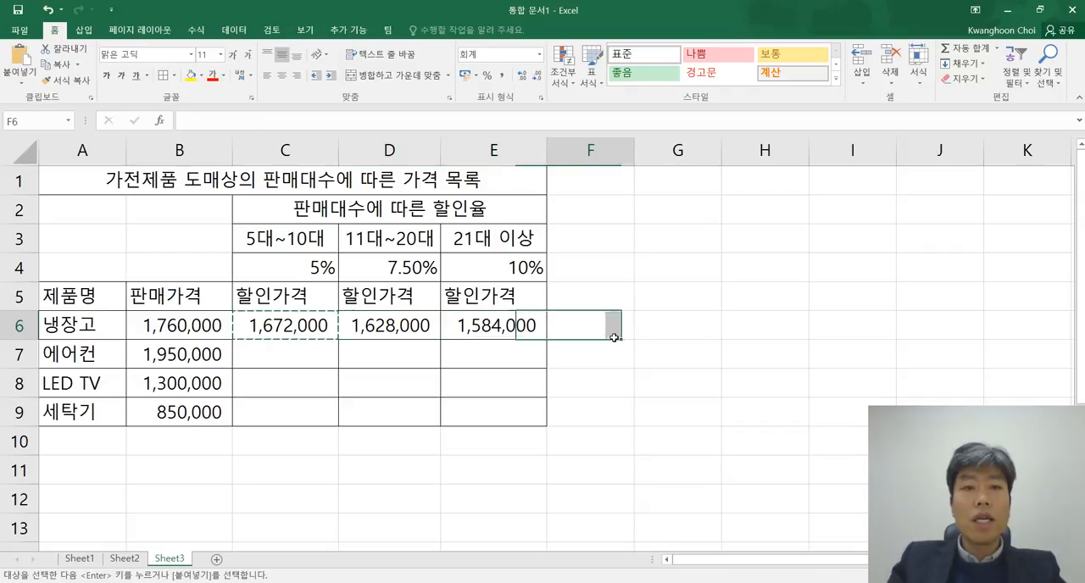
drag(288, 325, 460, 322)
key(ctrl+v)
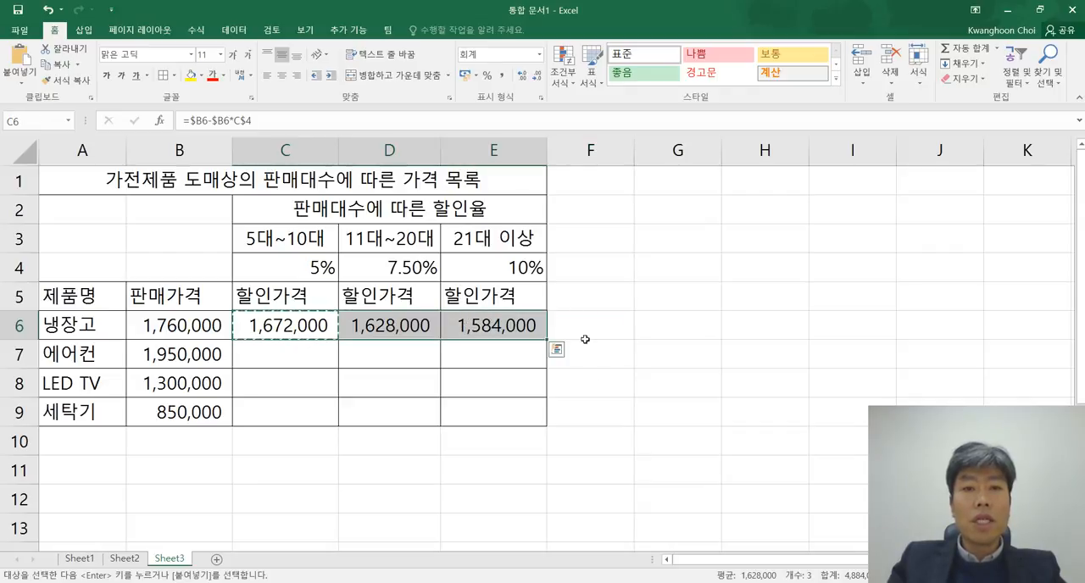
click(610, 349)
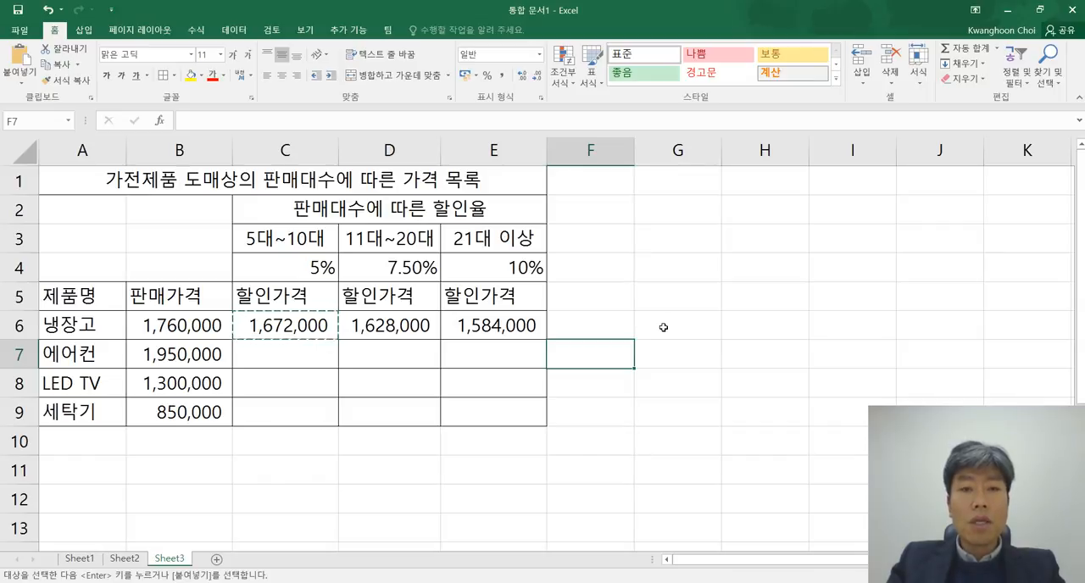
Step: Display formulas instead of values and examine how the 냉장고 formulas in C6, D6 and E6 reference the price and discount rates
key(Escape)
key(ctrl+grave)
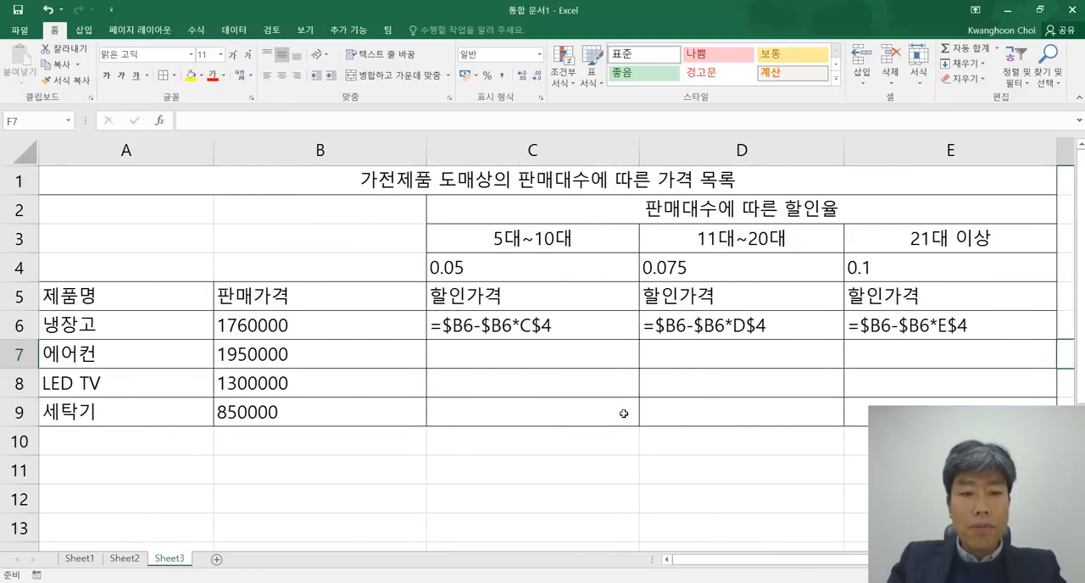
click(296, 328)
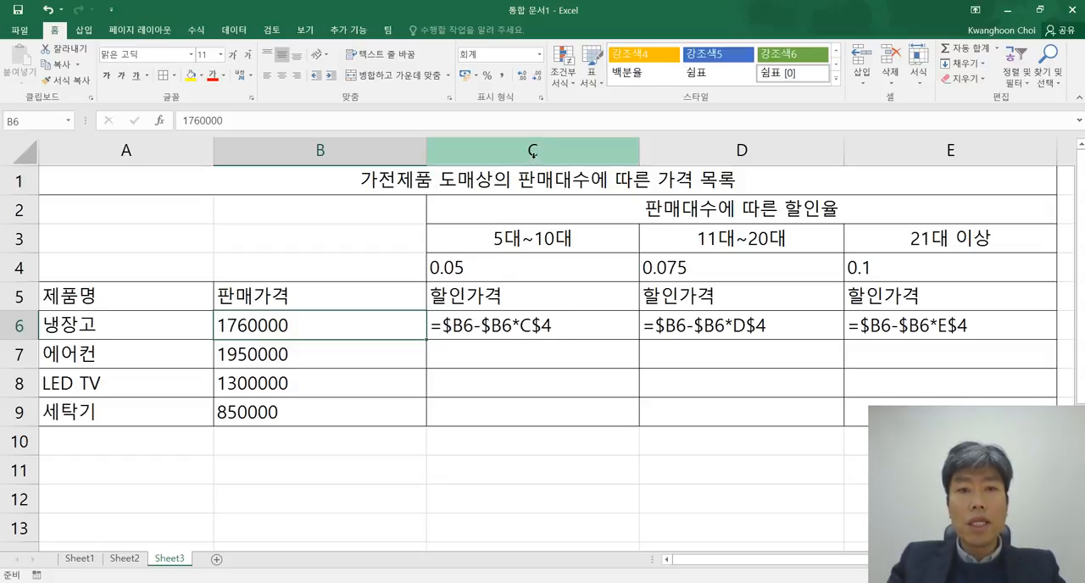
click(513, 268)
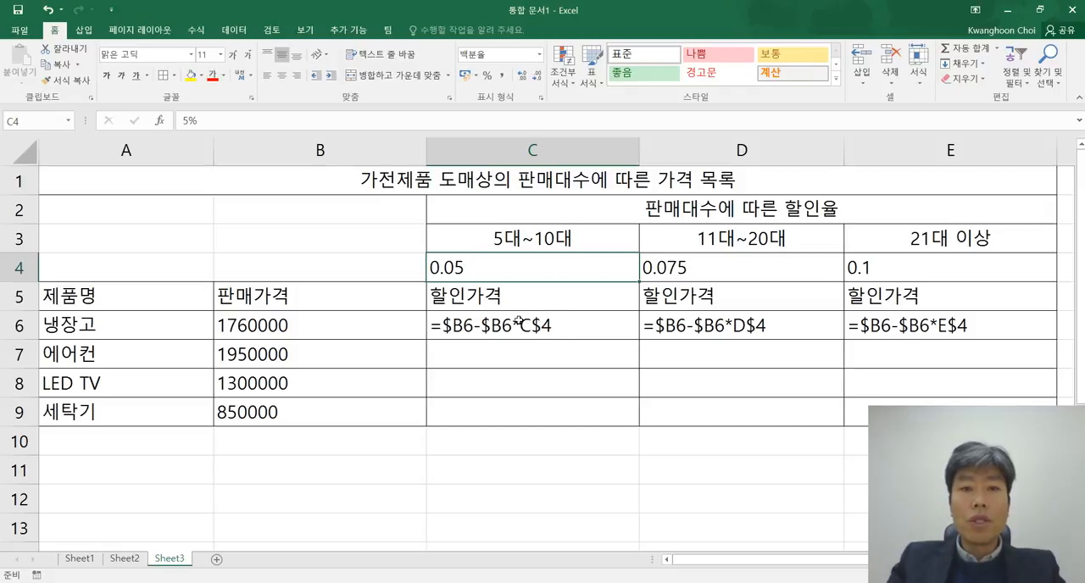
double_click(736, 331)
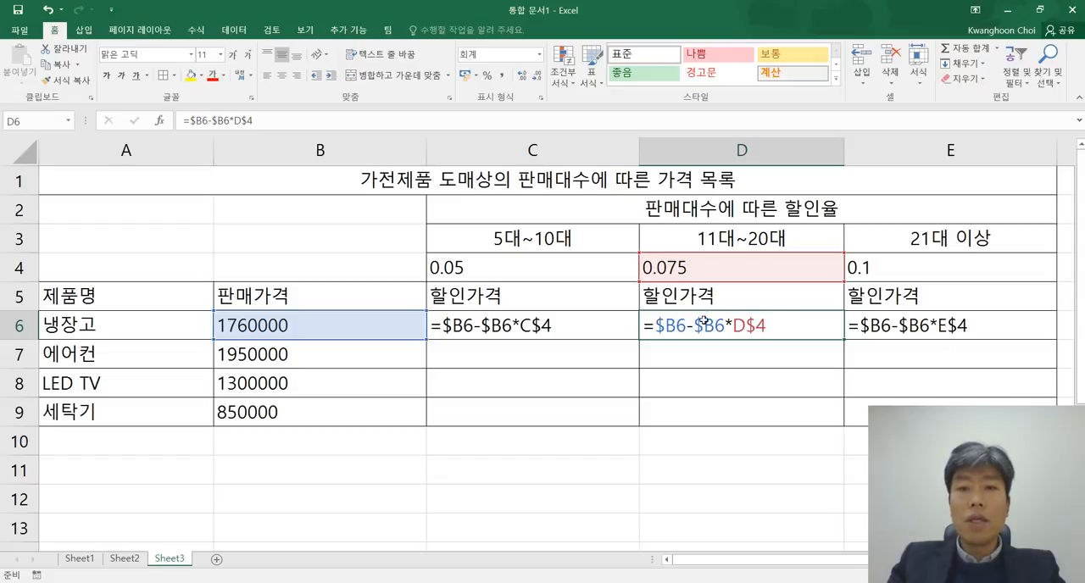
double_click(945, 326)
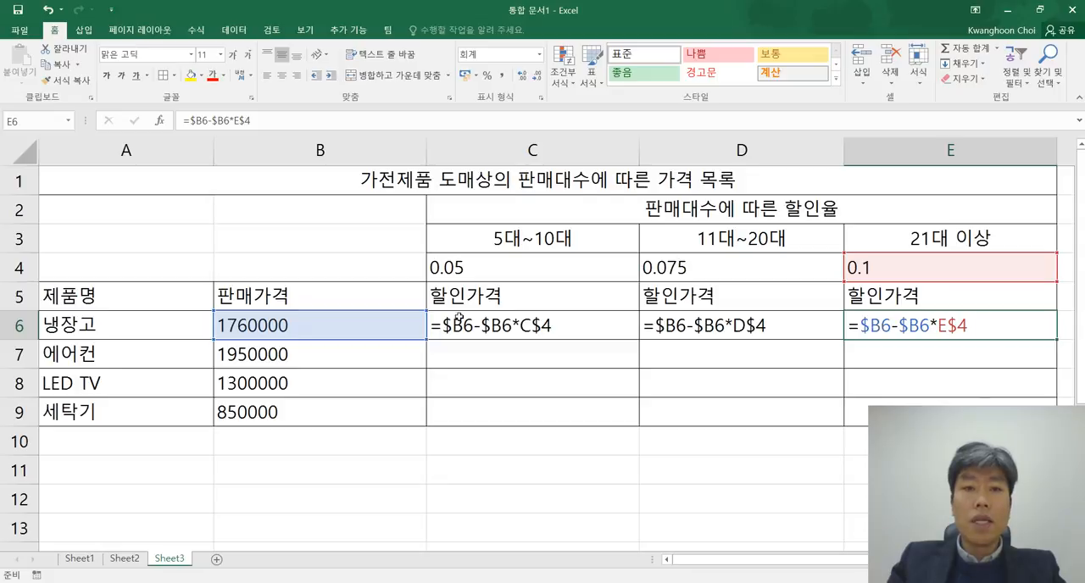
double_click(483, 326)
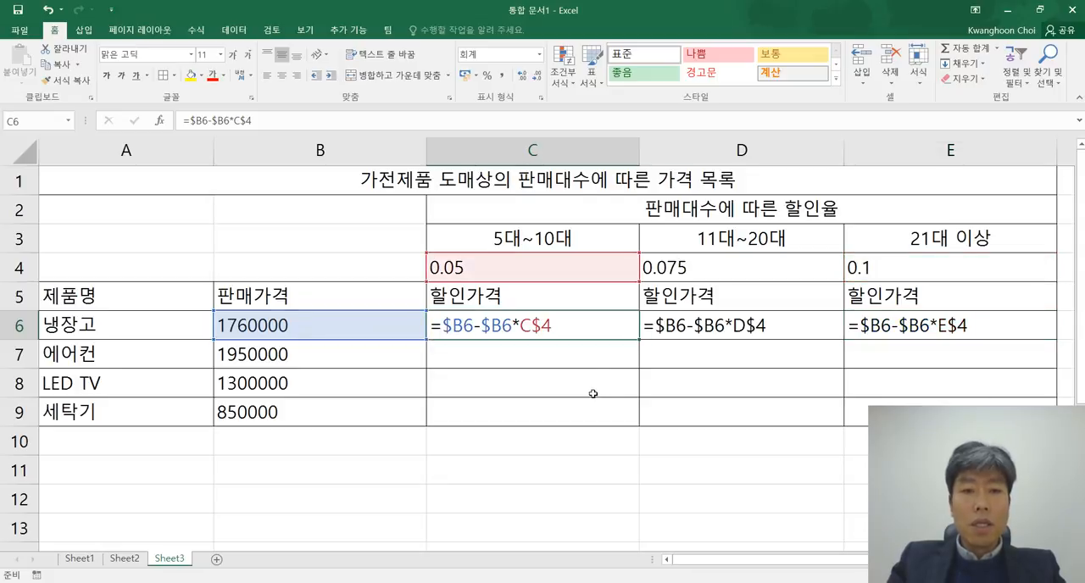
Step: Copy the C6 formula down to C7:C9 for the other three products
key(ctrl+c)
drag(546, 353, 542, 405)
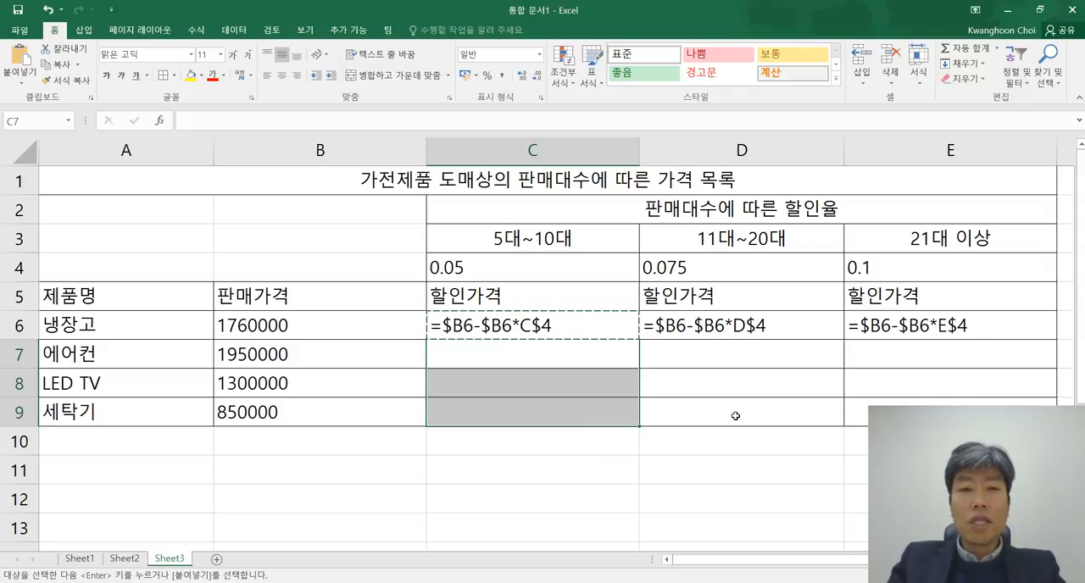
key(ctrl+v)
click(762, 448)
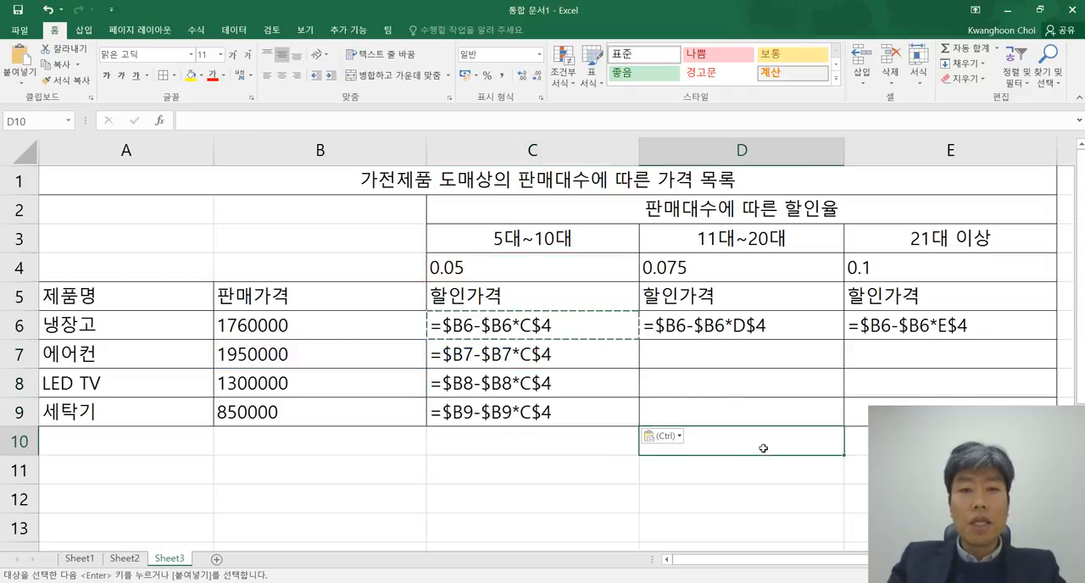
Step: Examine the formulas in C6:C9 row by row, comparing their 판매가격 references with the fixed discount rate row
click(529, 268)
click(555, 327)
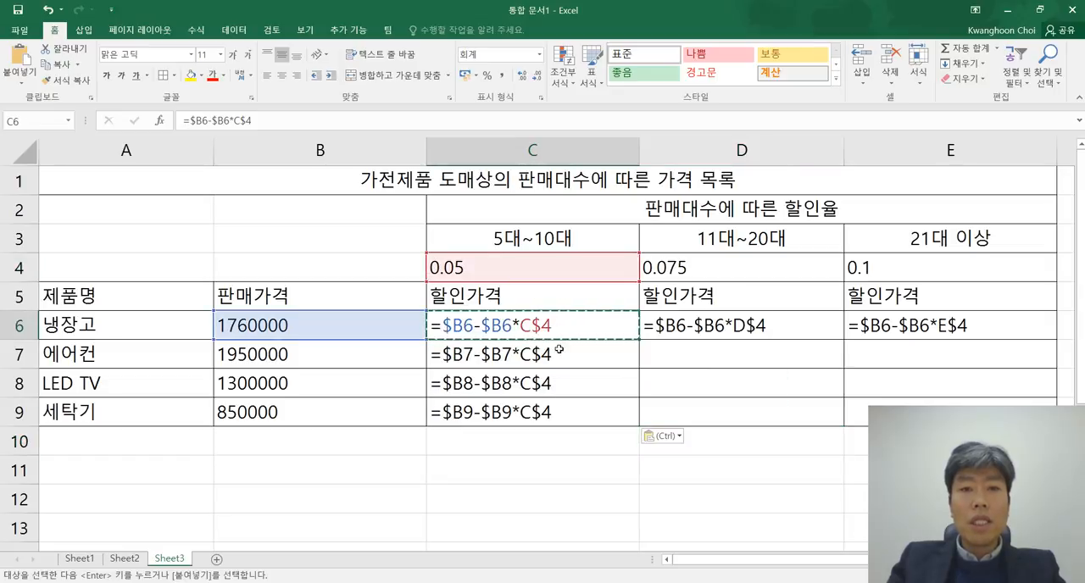
click(555, 347)
click(497, 379)
click(575, 415)
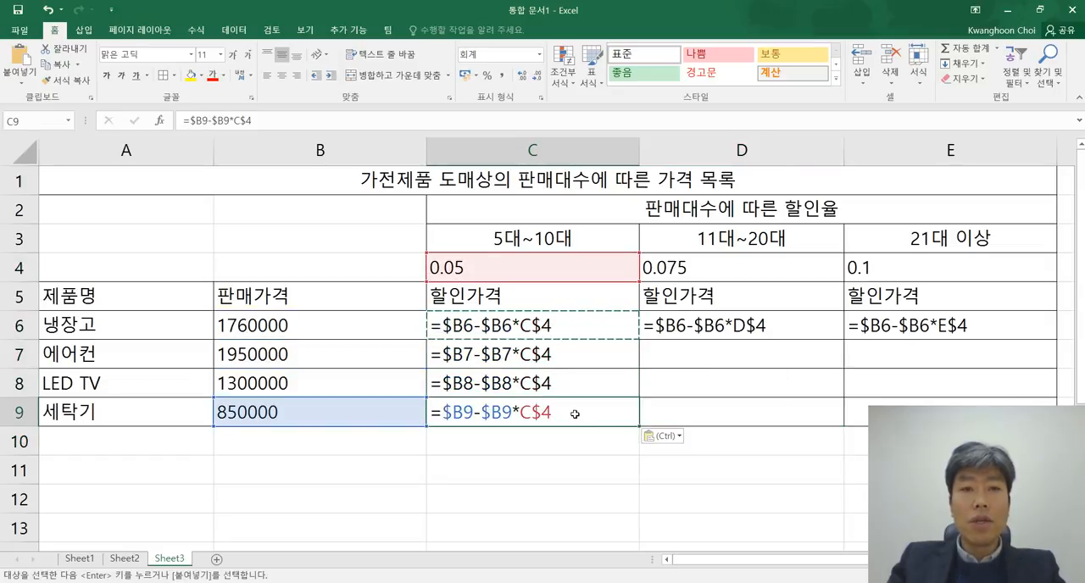
click(486, 325)
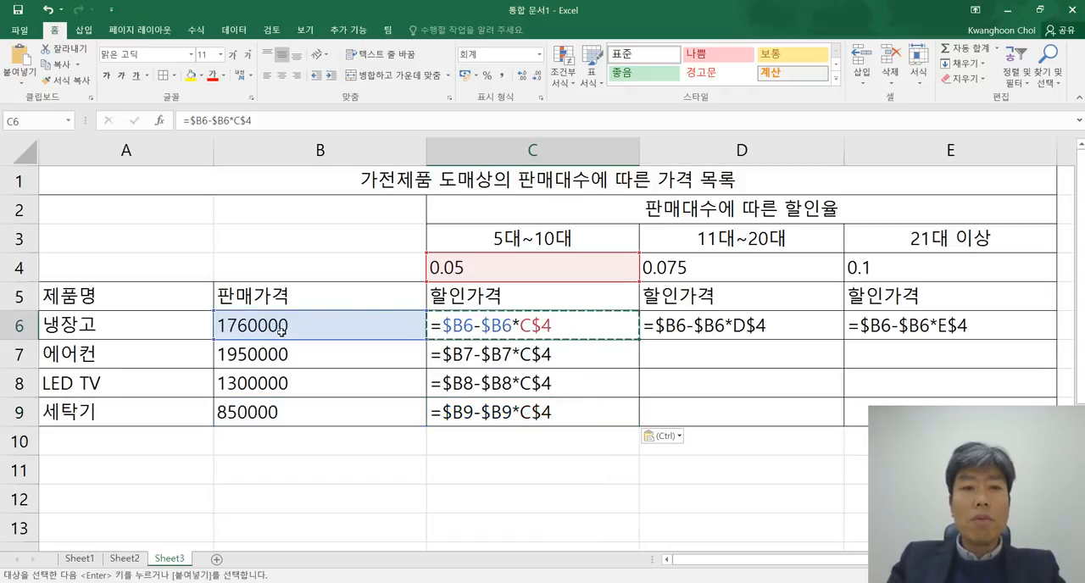
click(506, 350)
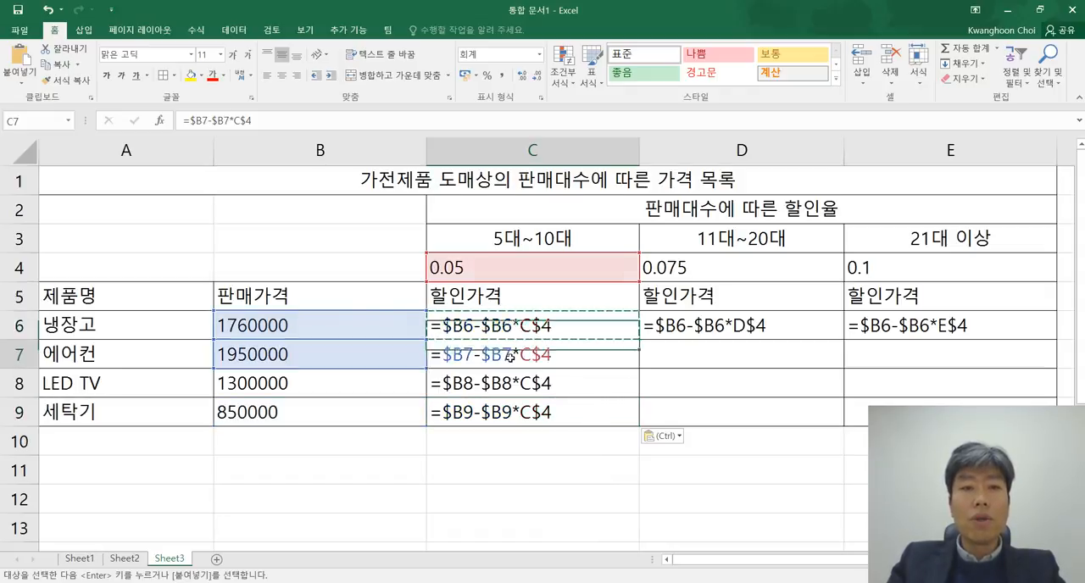
click(509, 390)
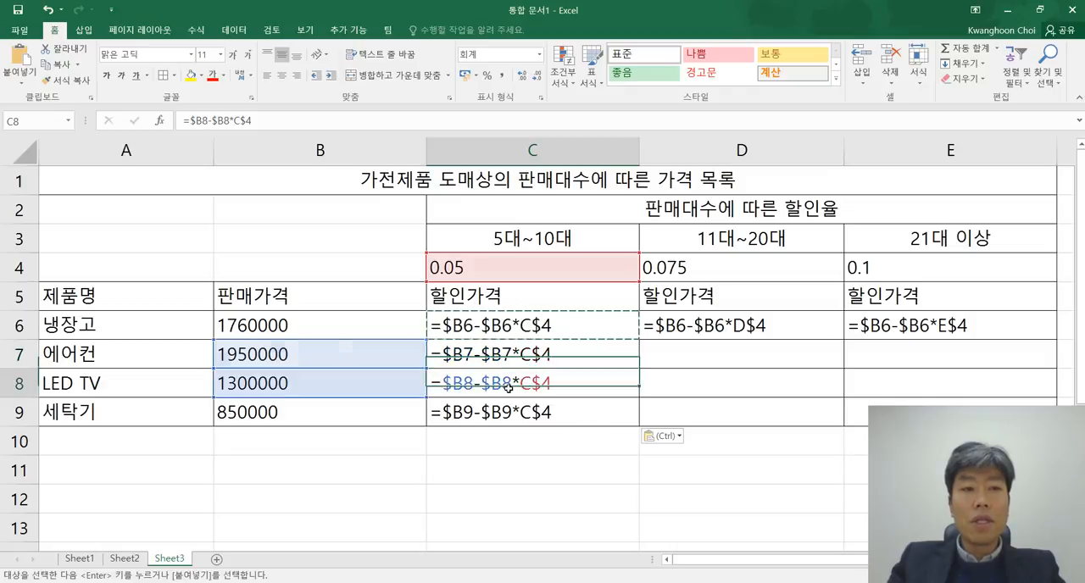
click(509, 411)
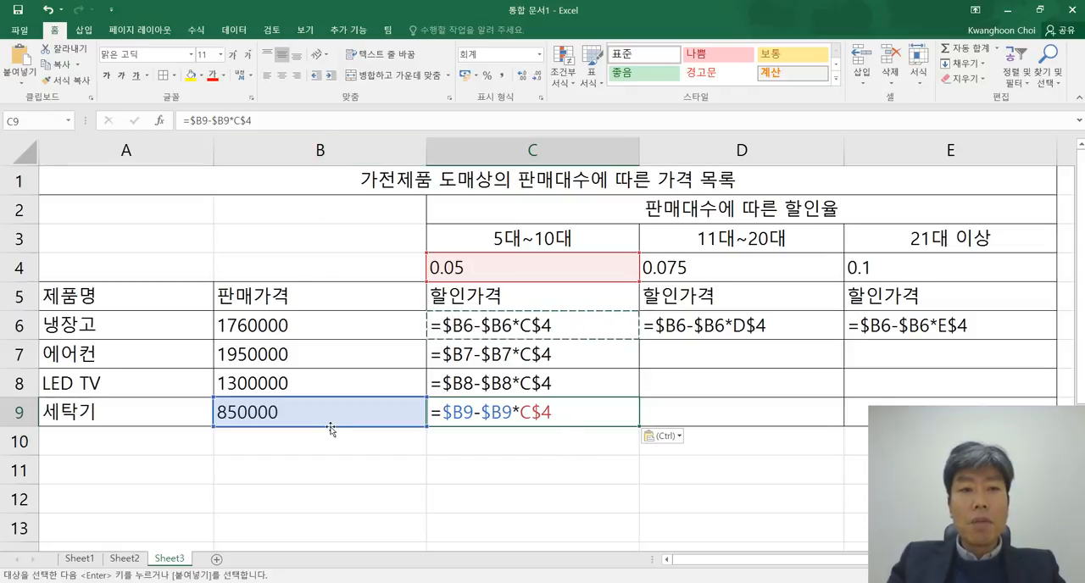
click(503, 355)
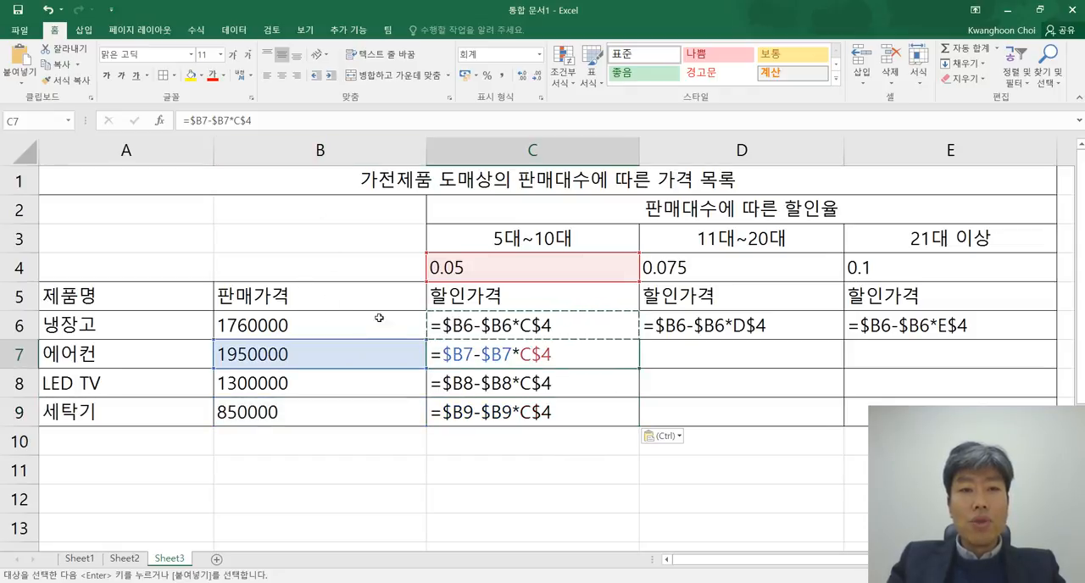
key(Up)
click(517, 353)
click(525, 383)
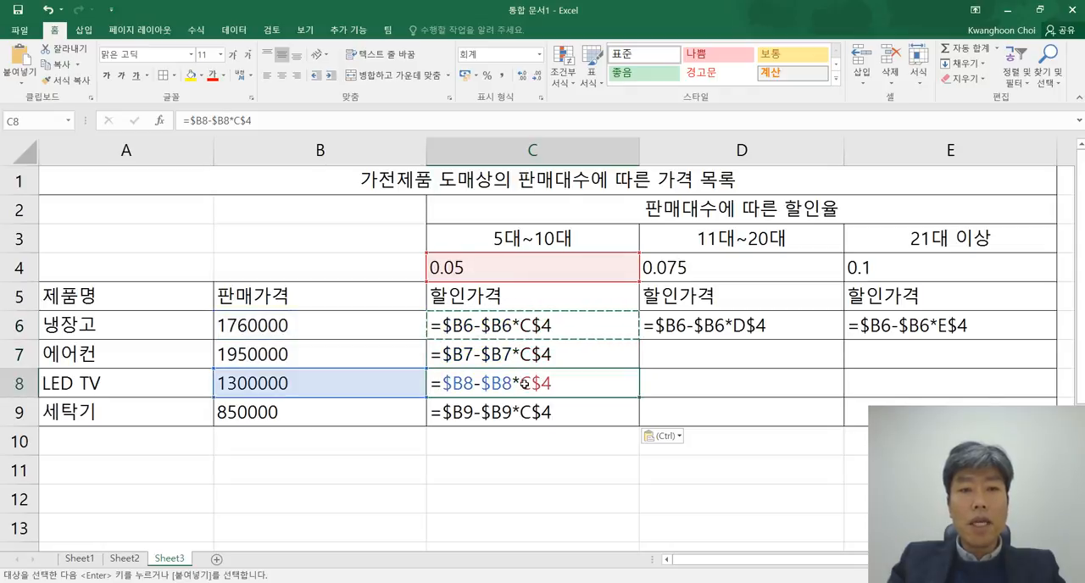
click(526, 412)
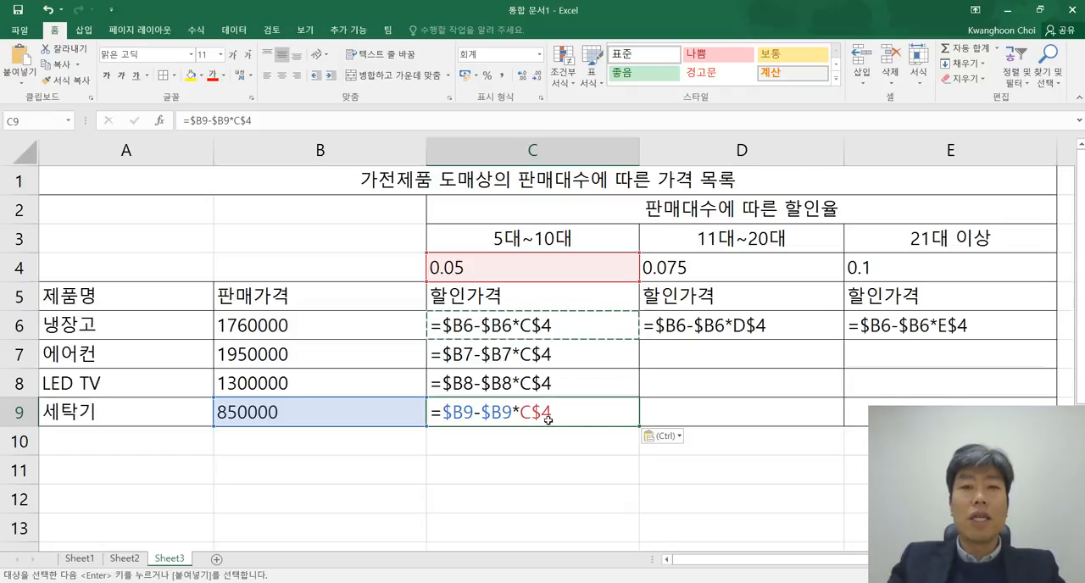
Step: Clear the copied formulas from D6:E6 and C7:C9, keeping only the original formula in C6
drag(714, 326, 877, 325)
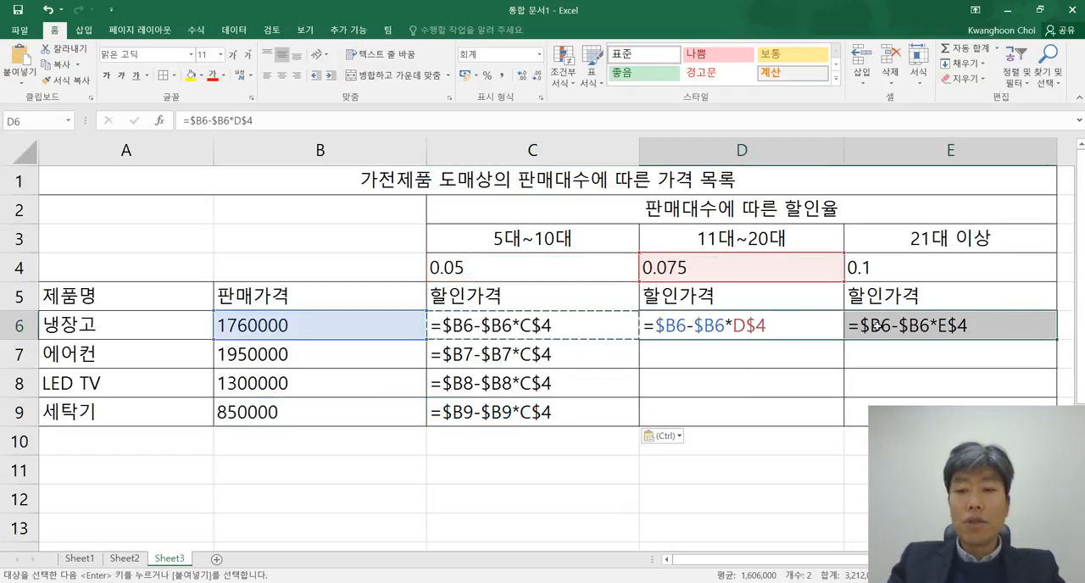
key(ctrl+z)
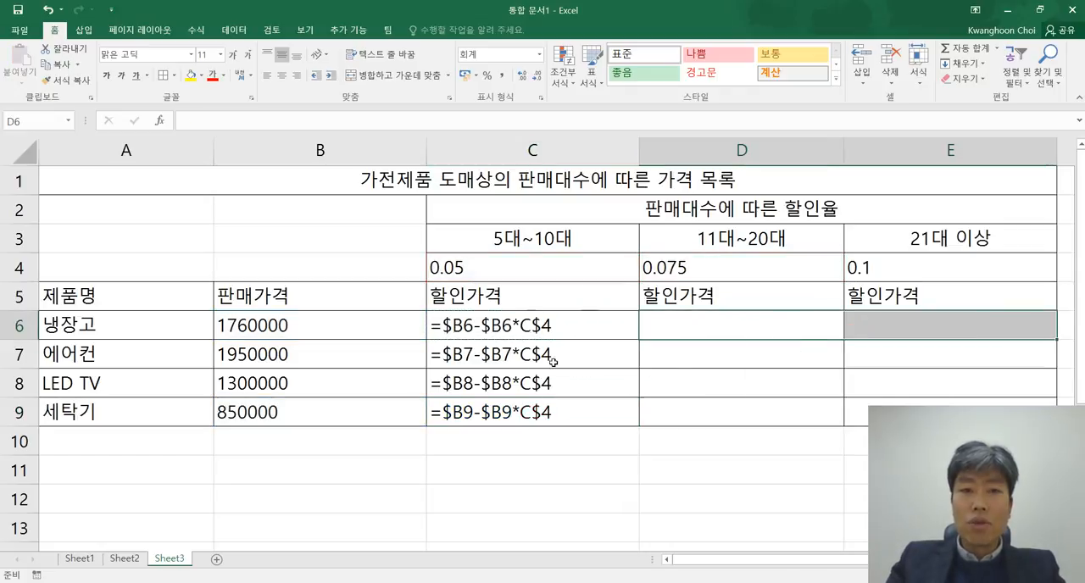
drag(554, 356, 543, 414)
key(Delete)
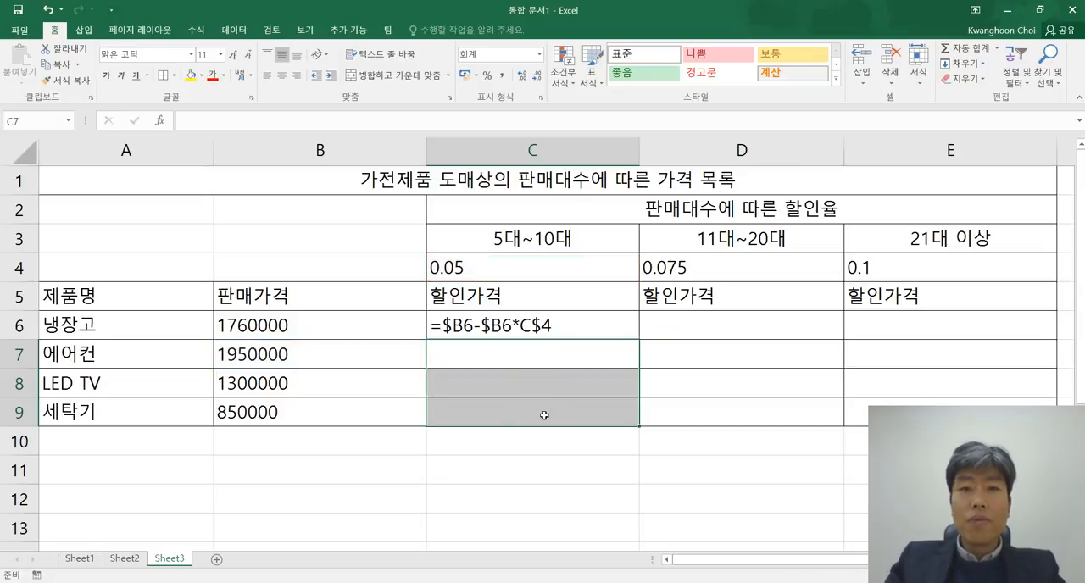
Step: Copy the C6 formula =$B6-$B6*C$4 into the whole 할인가격 range C6:E9 in one paste
double_click(546, 325)
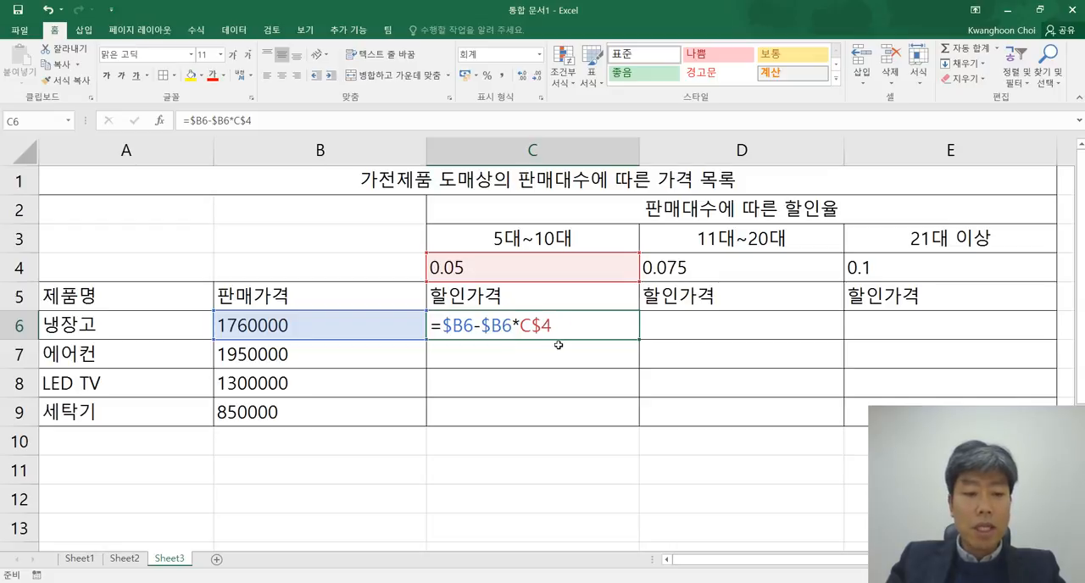
key(ctrl+c)
mouse_move(547, 324)
mouse_down()
mouse_move(932, 326)
mouse_move(932, 411)
mouse_up()
key(ctrl+v)
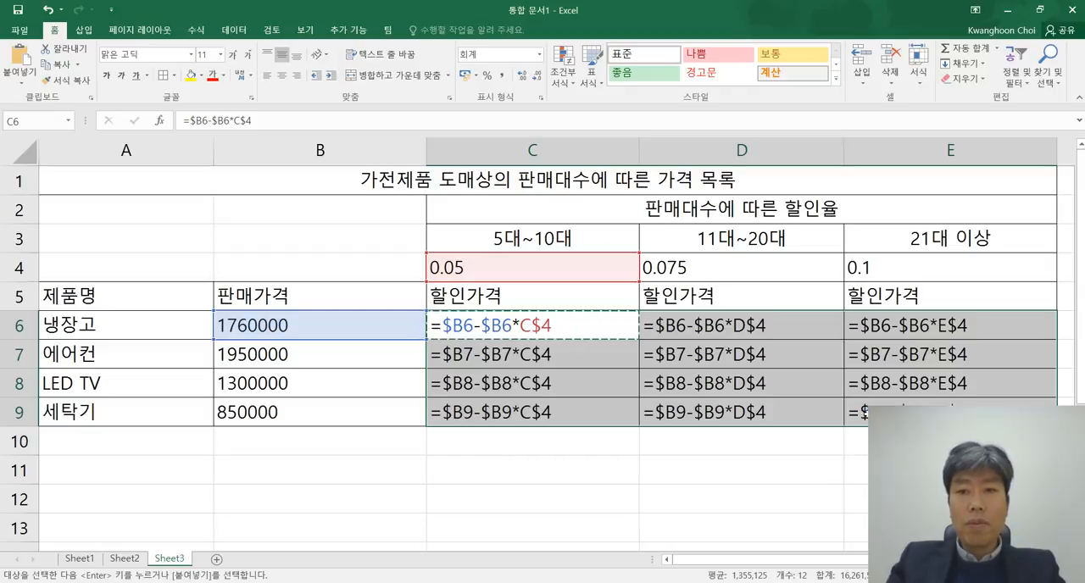
click(729, 477)
Step: Examine the 냉장고 formulas in C6:E6 against the discount rates in row 4, checking which rate each column references
drag(507, 325, 916, 327)
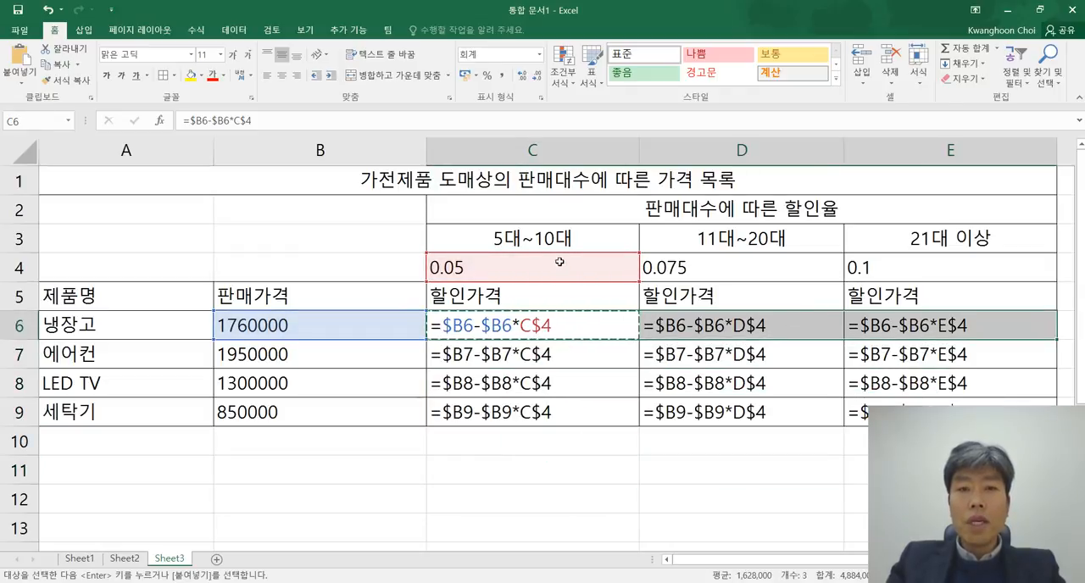
click(547, 271)
click(744, 268)
click(560, 322)
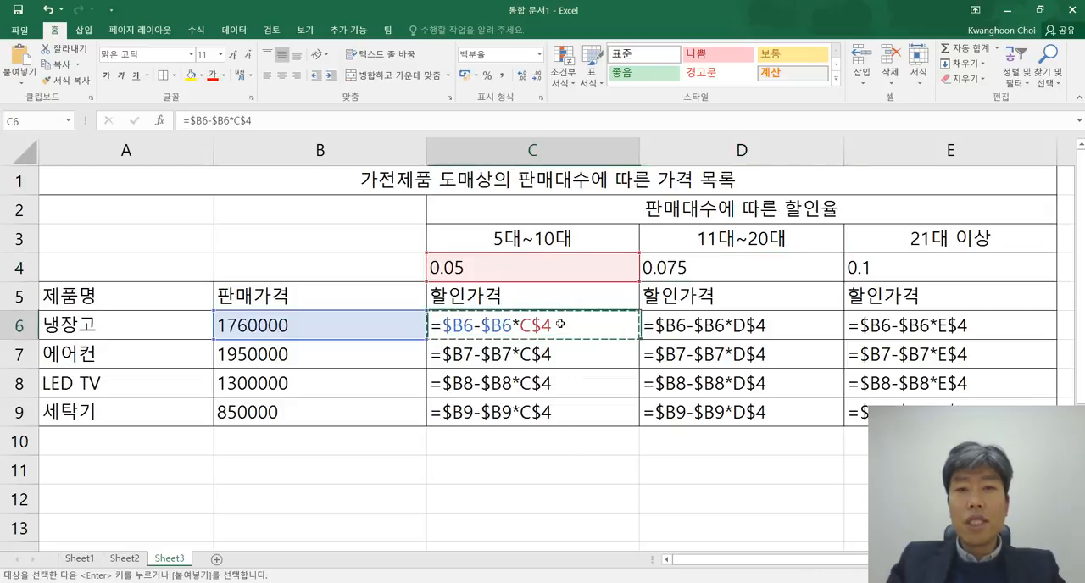
click(684, 322)
click(738, 264)
click(936, 326)
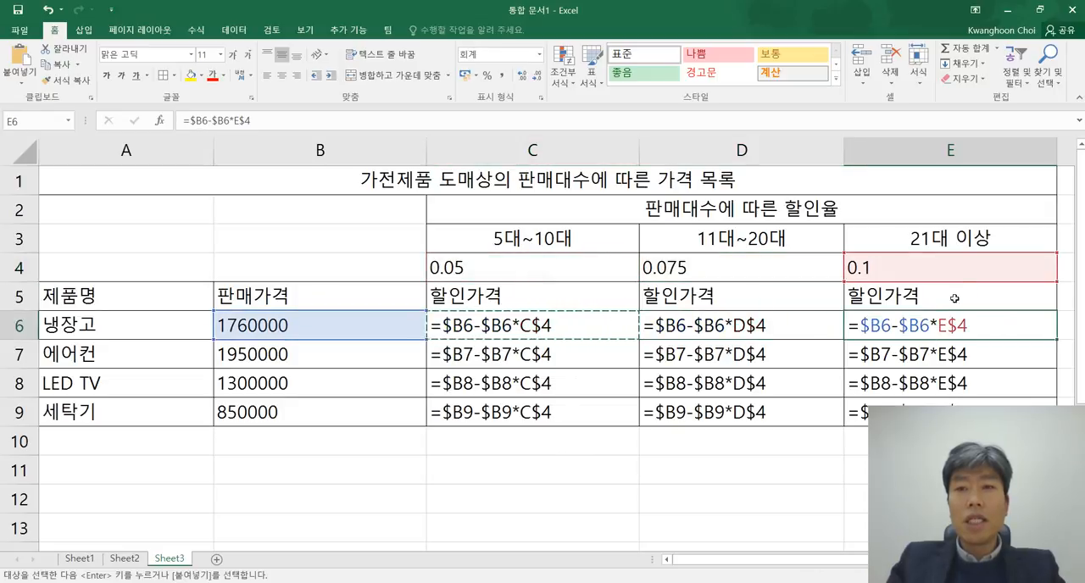
click(957, 266)
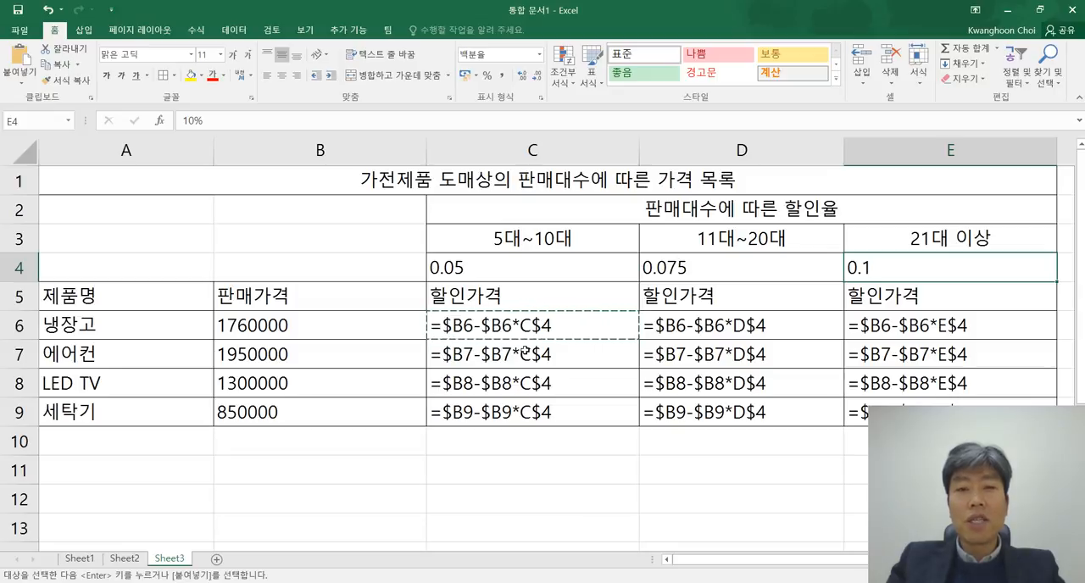
Step: Examine the formulas down columns C, D and E against the 판매가격 values in B6:B9, comparing the row and column references
drag(525, 333, 517, 410)
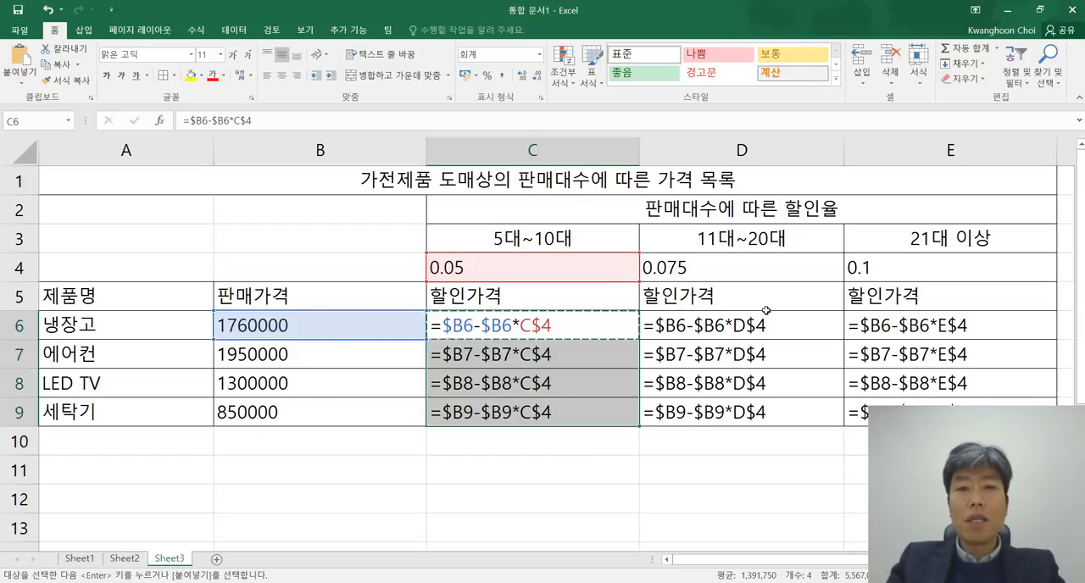
click(733, 329)
drag(734, 344, 730, 411)
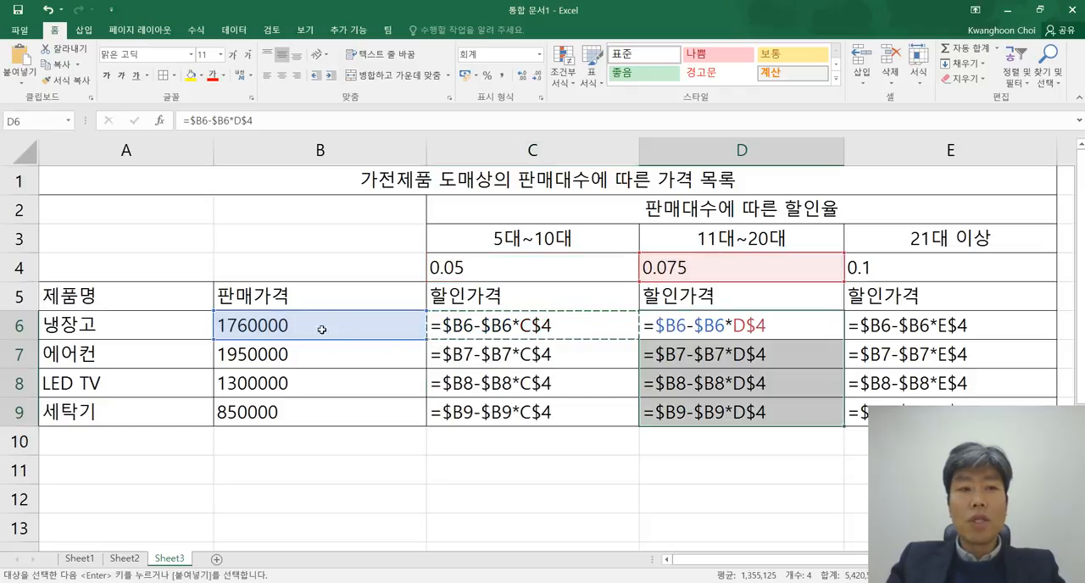
drag(937, 326, 932, 413)
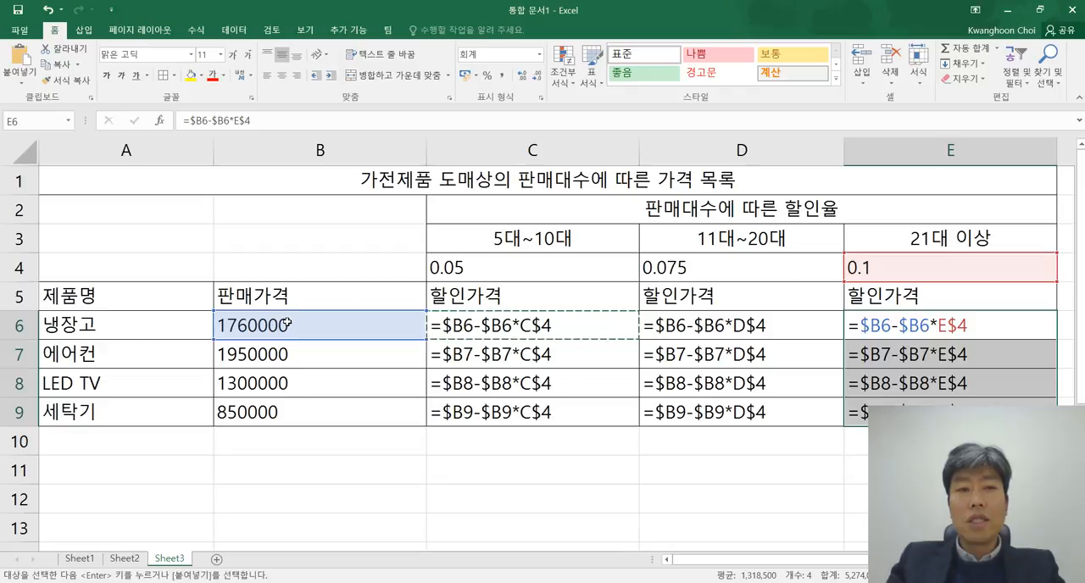
drag(292, 326, 364, 412)
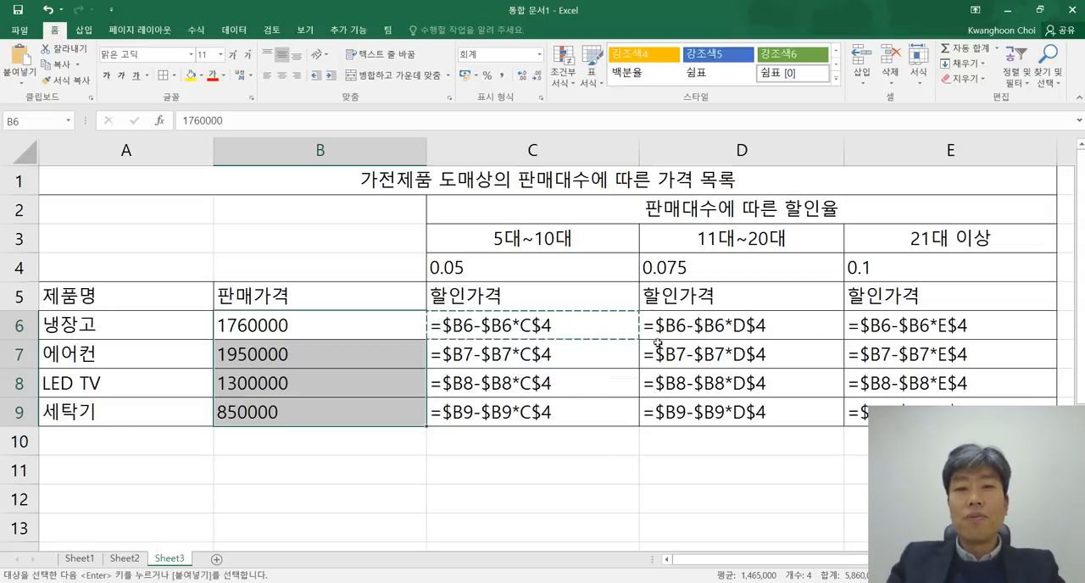
drag(523, 333, 856, 413)
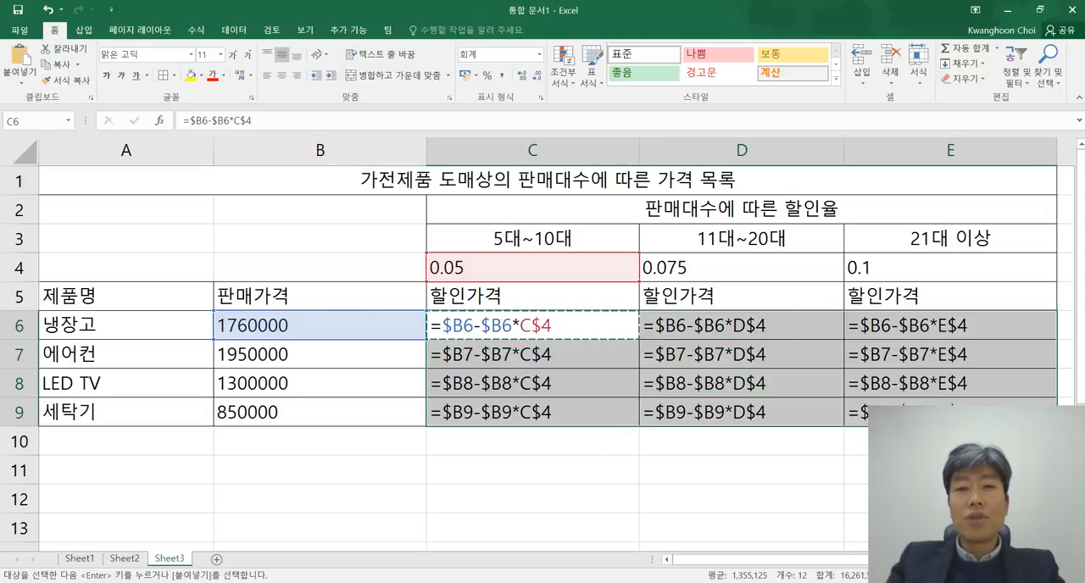
click(784, 453)
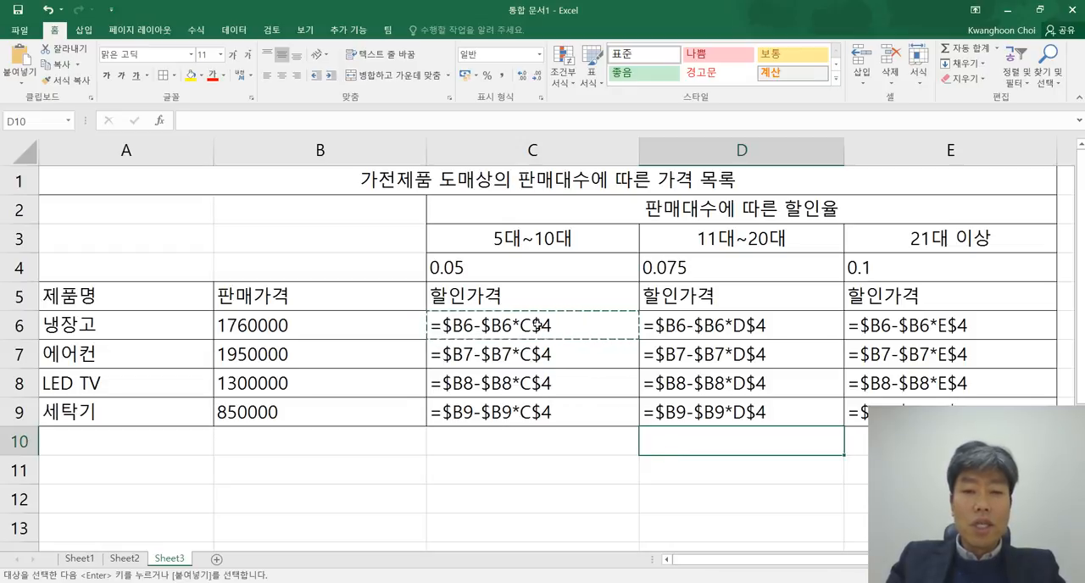
Step: Compare the mixed references in C6 with the 혼합 주소 examples $B7 and B$7 in Notepad, and return to Excel
double_click(546, 325)
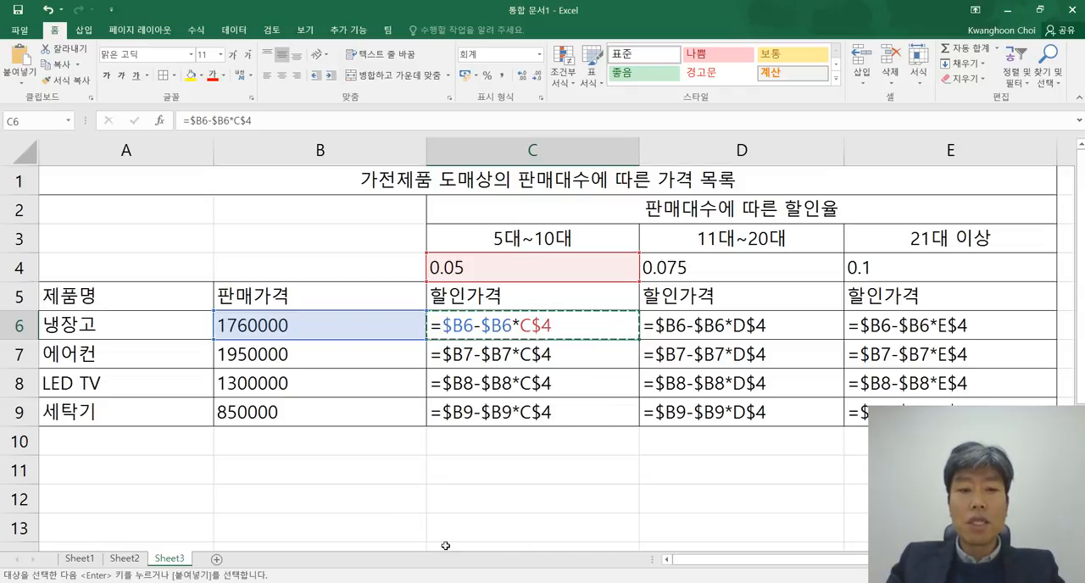
key(alt+Tab)
drag(691, 367, 556, 331)
click(744, 368)
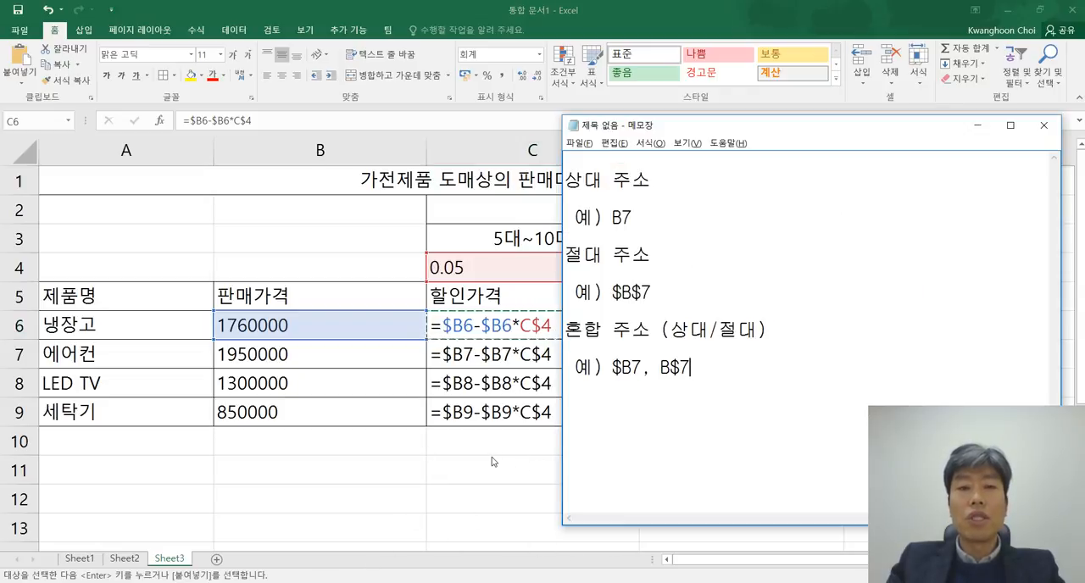
key(alt+Tab)
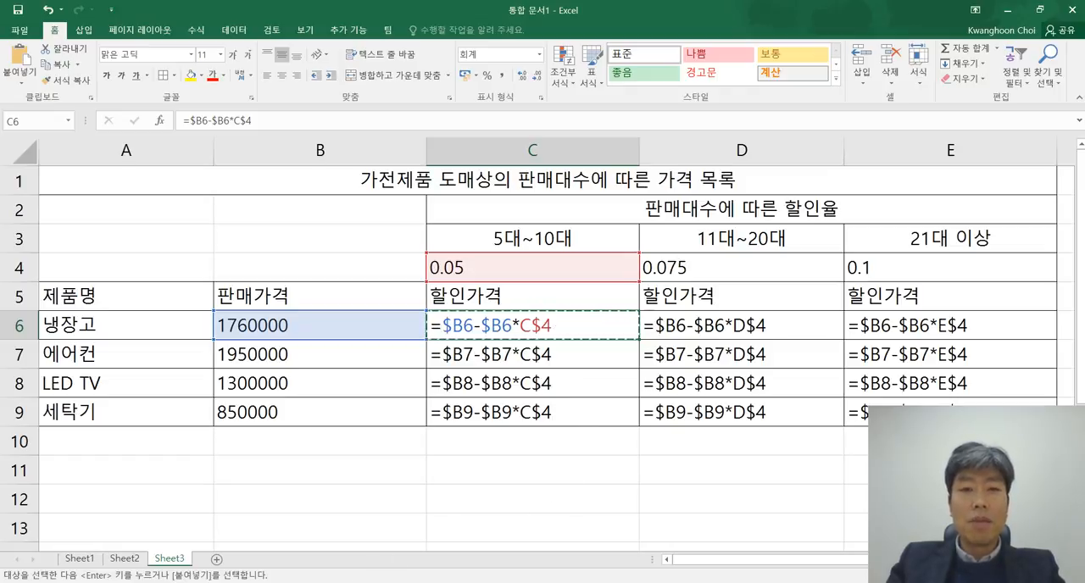
Step: Switch to Notepad and review the 상대 주소, 절대 주소 and 혼합 주소 notes with their examples
key(alt+Tab)
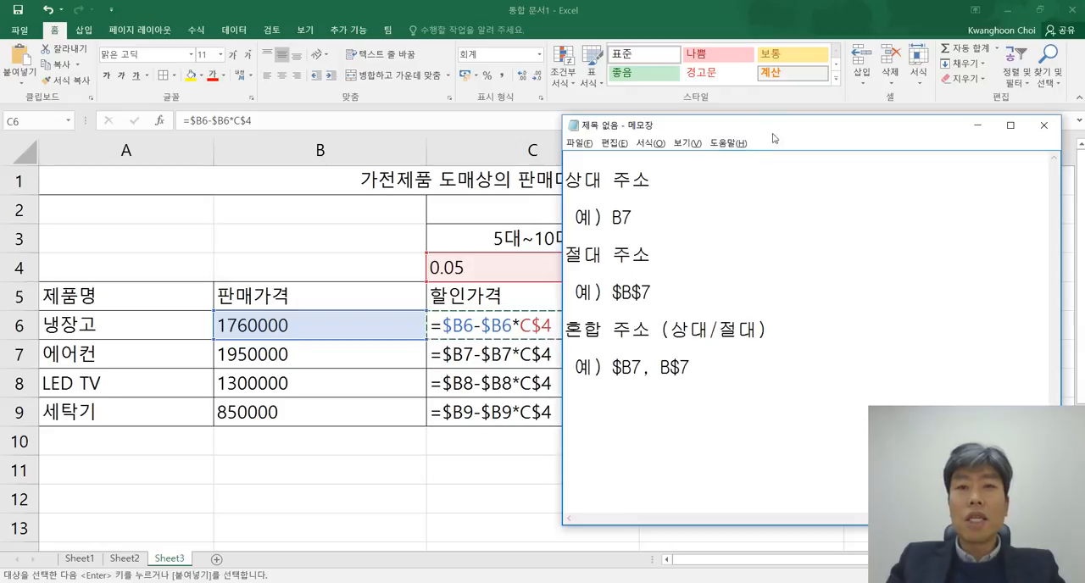
drag(564, 180, 653, 291)
click(581, 254)
click(652, 291)
drag(566, 331, 691, 368)
click(744, 371)
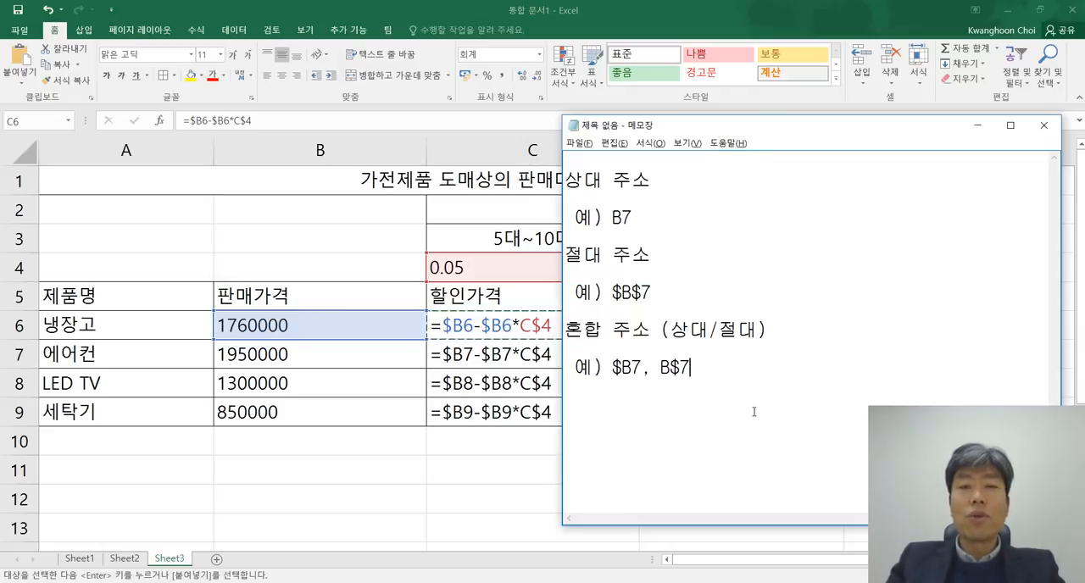